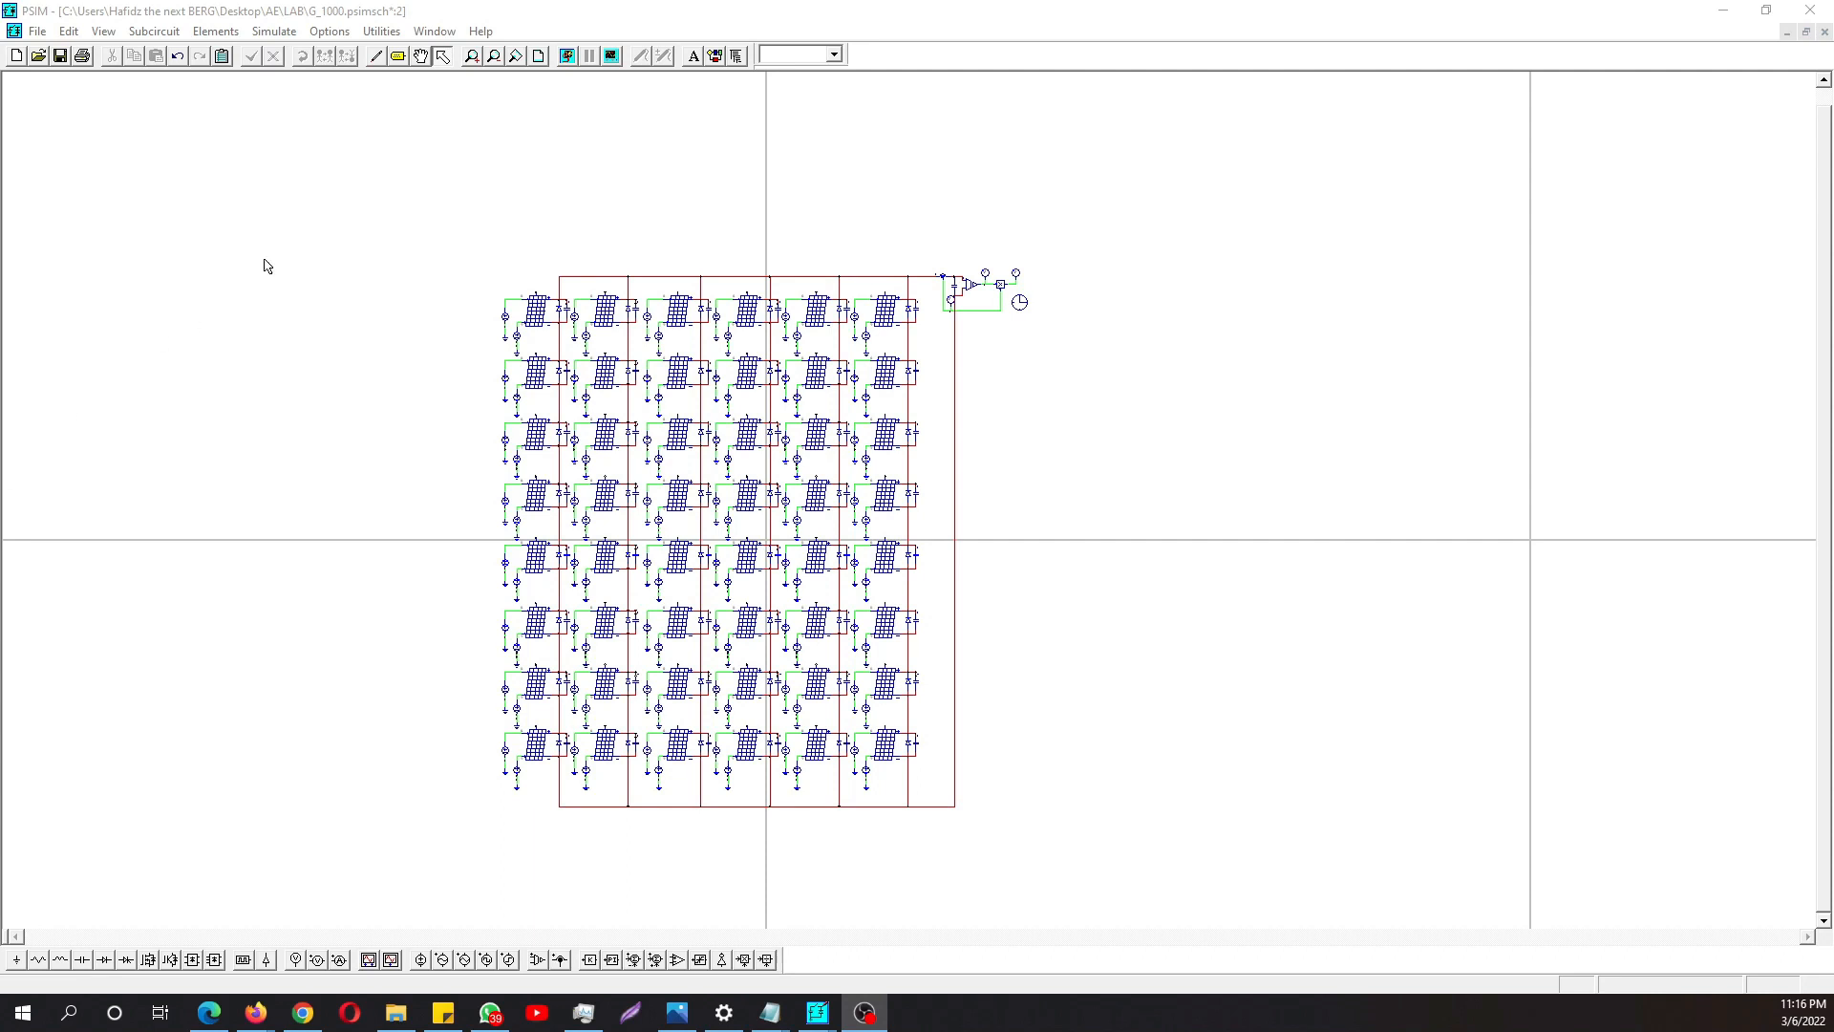
- Place a physical-model solar module in the empty area beside the PV array
click(410, 203)
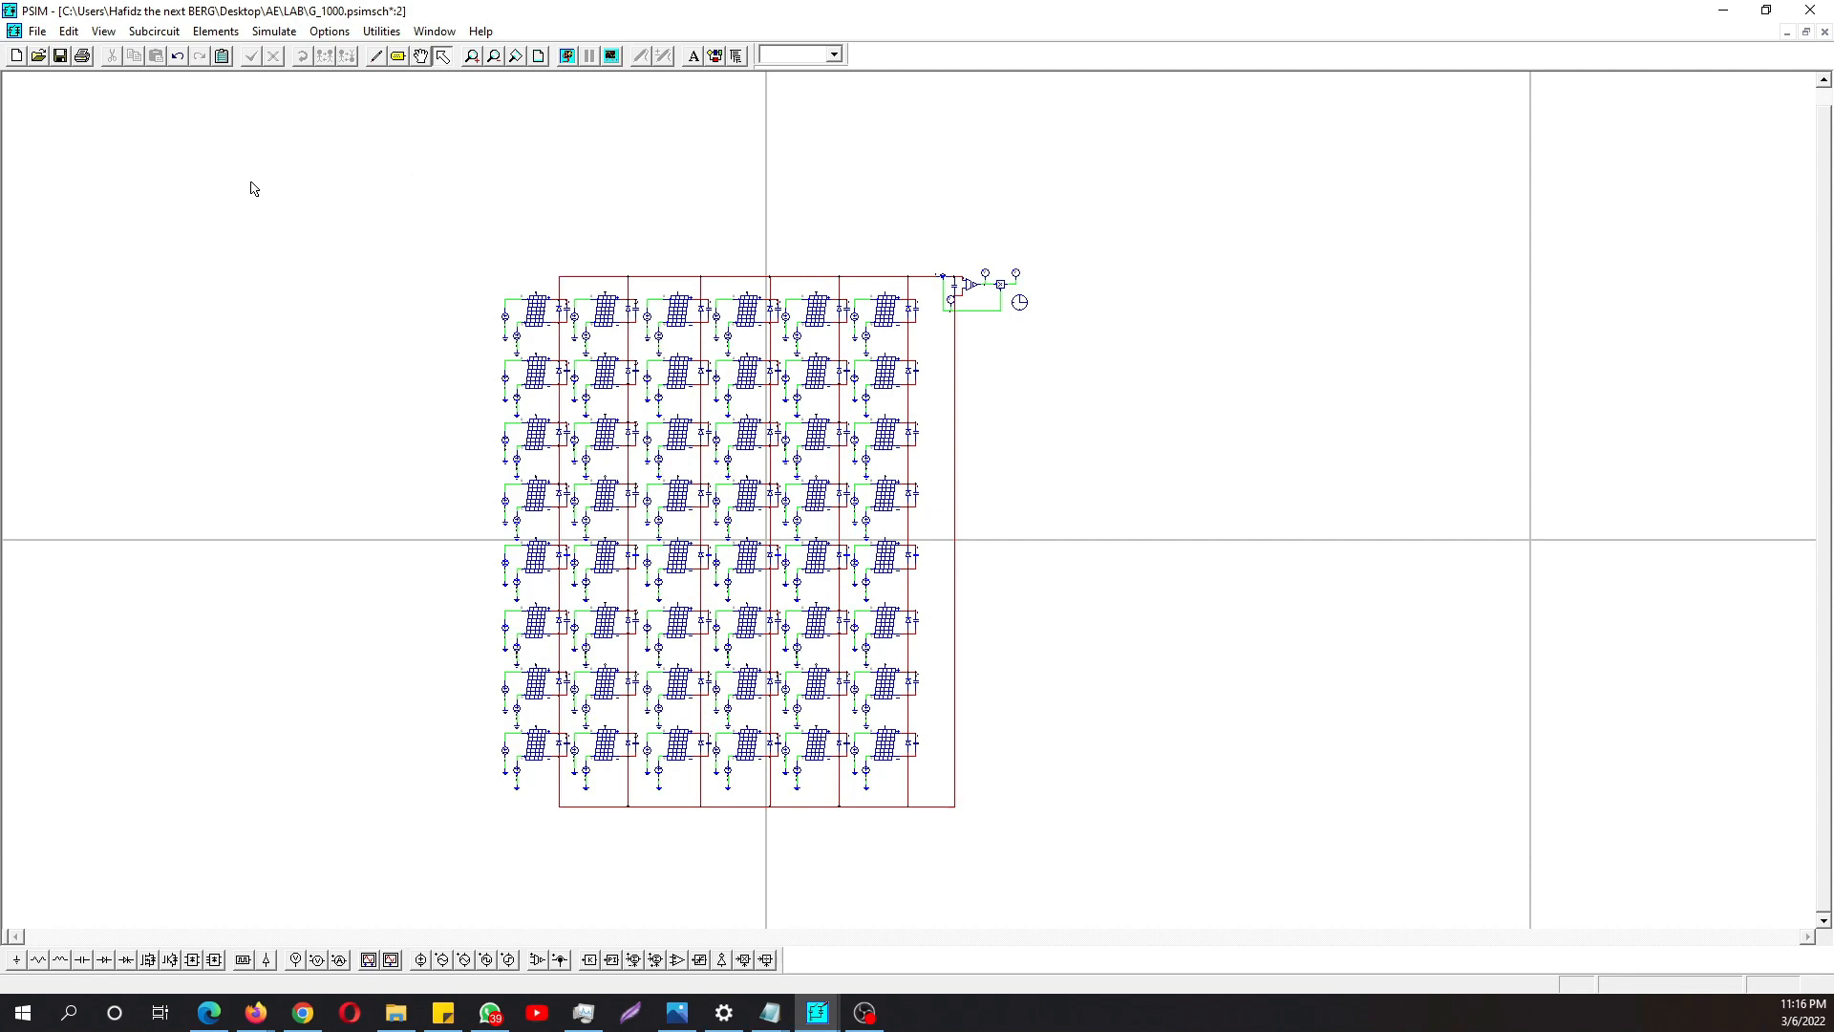
click(216, 32)
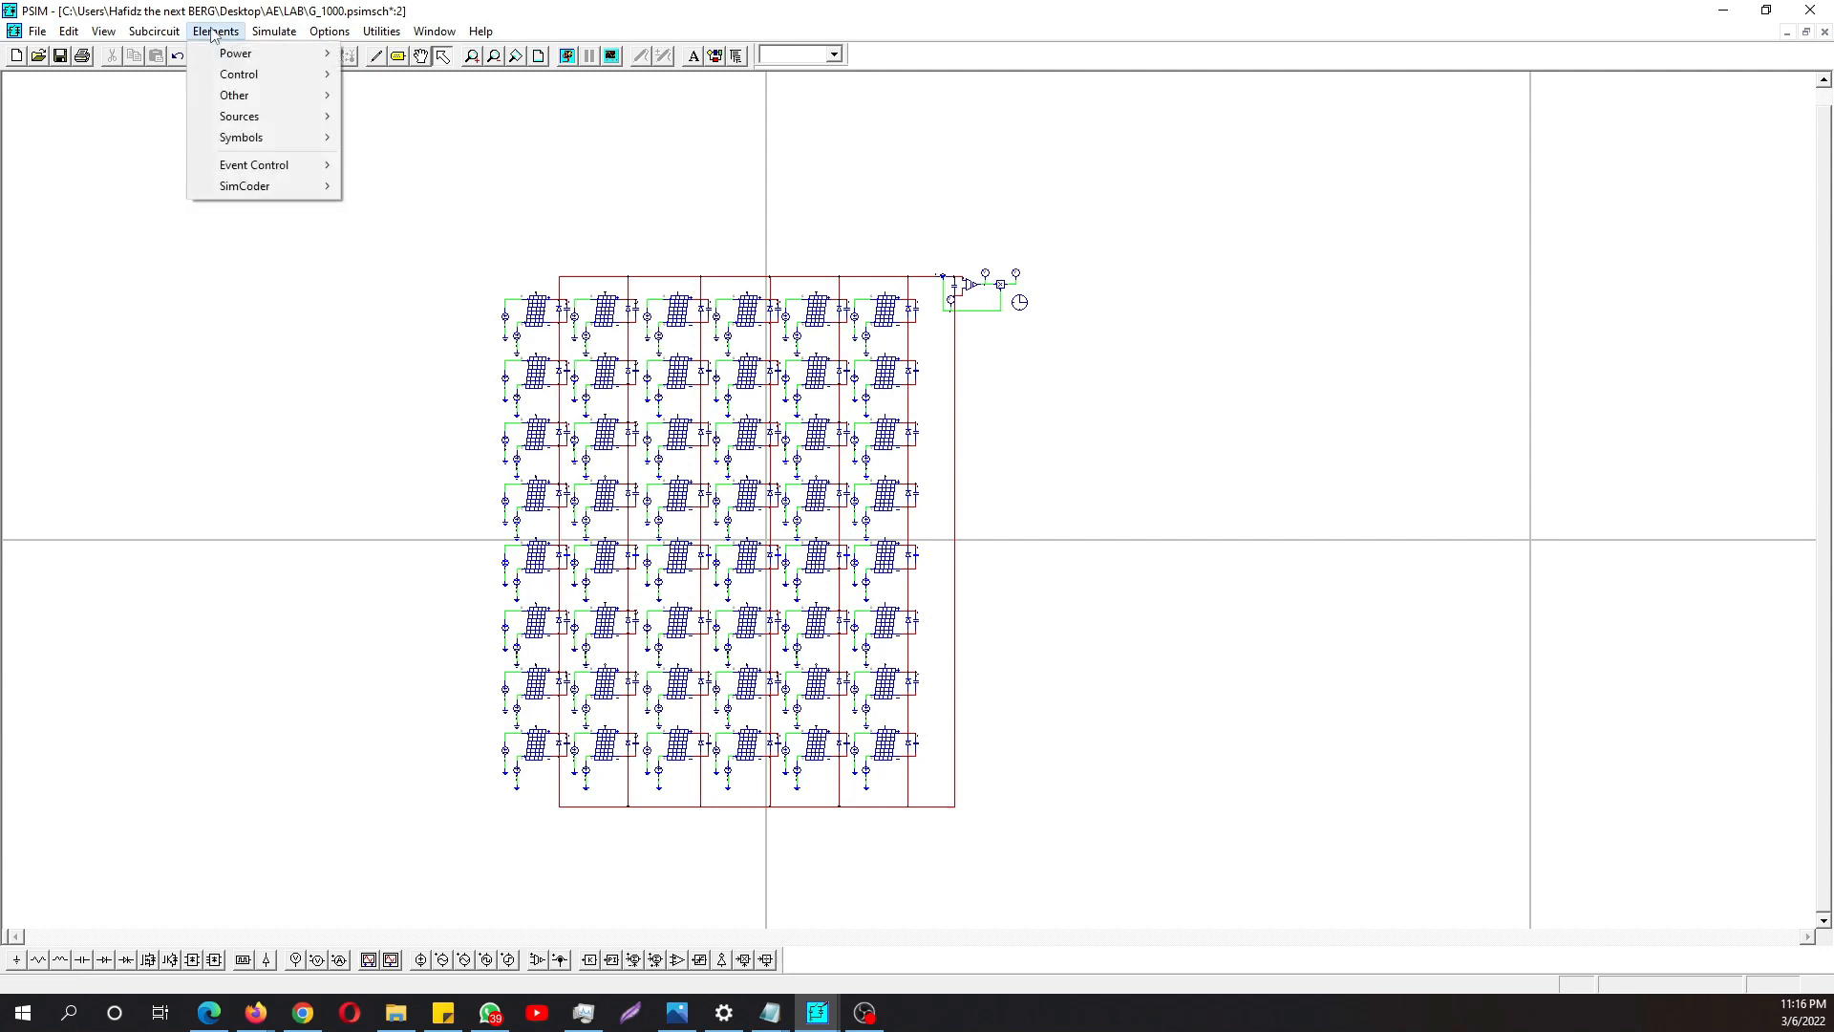
mouse_move(272, 53)
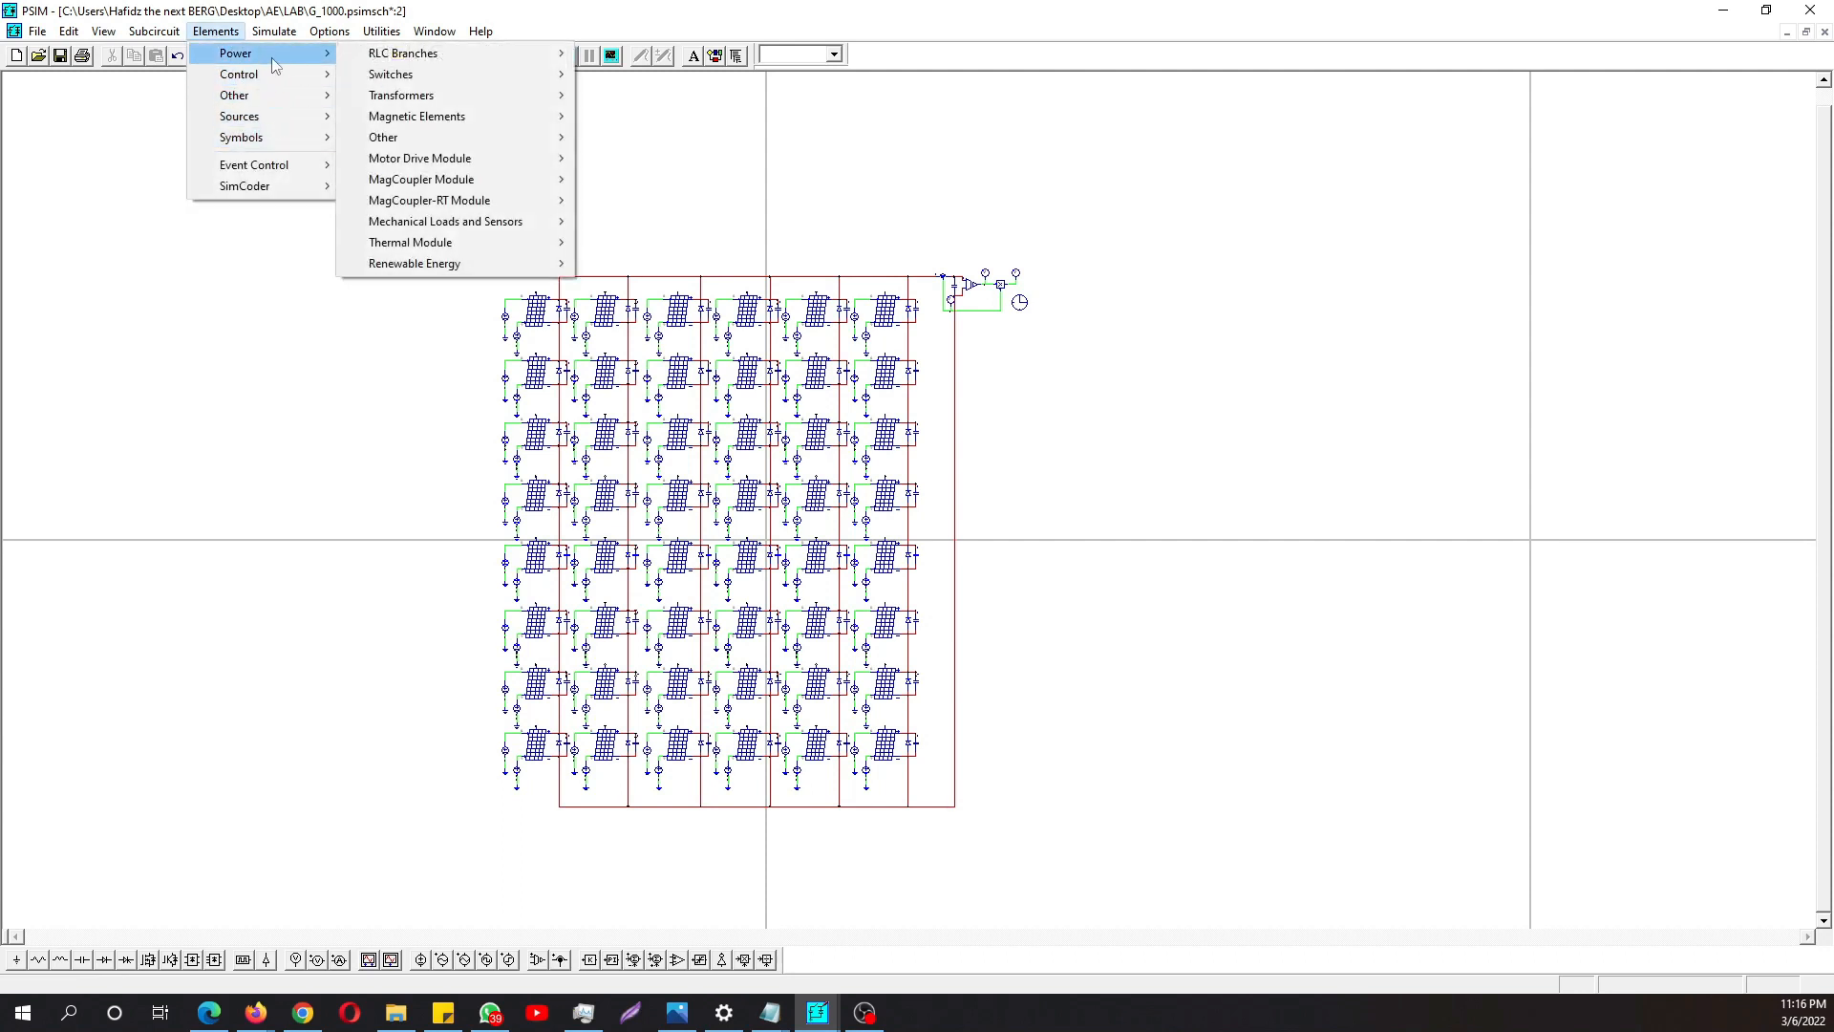
mouse_move(449, 264)
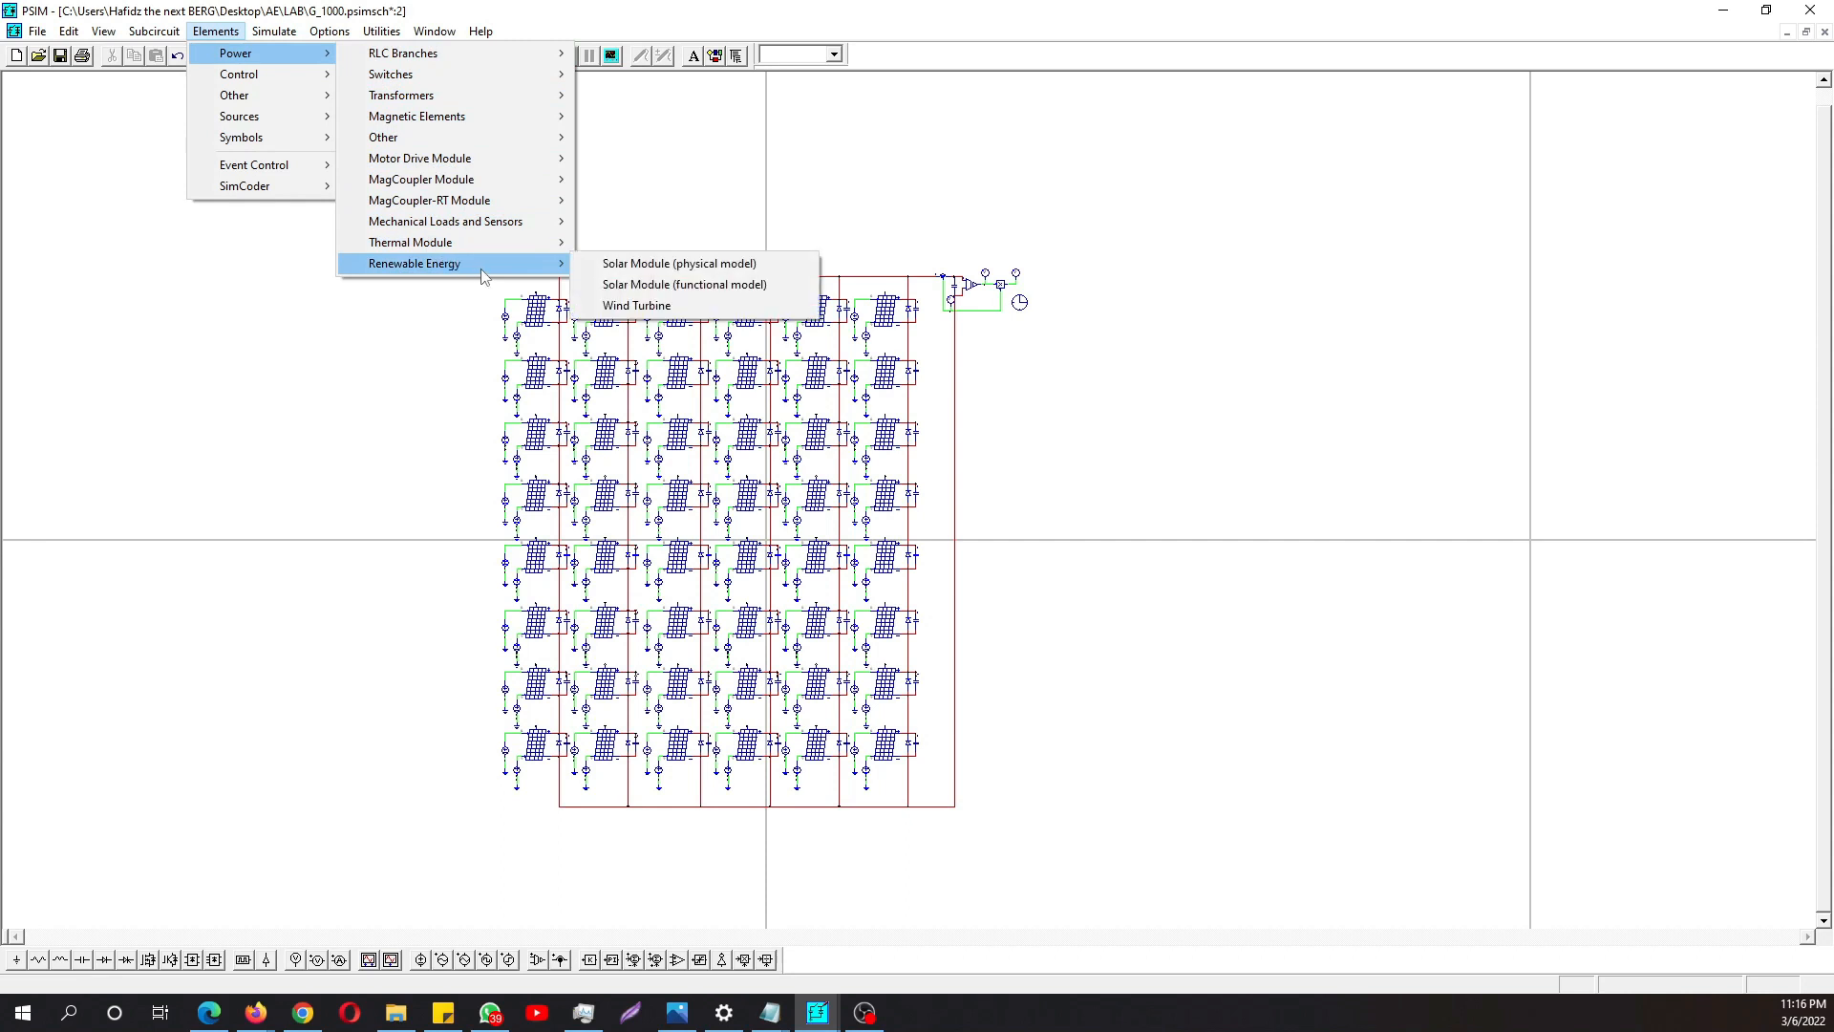
click(647, 264)
click(1199, 336)
key(Escape)
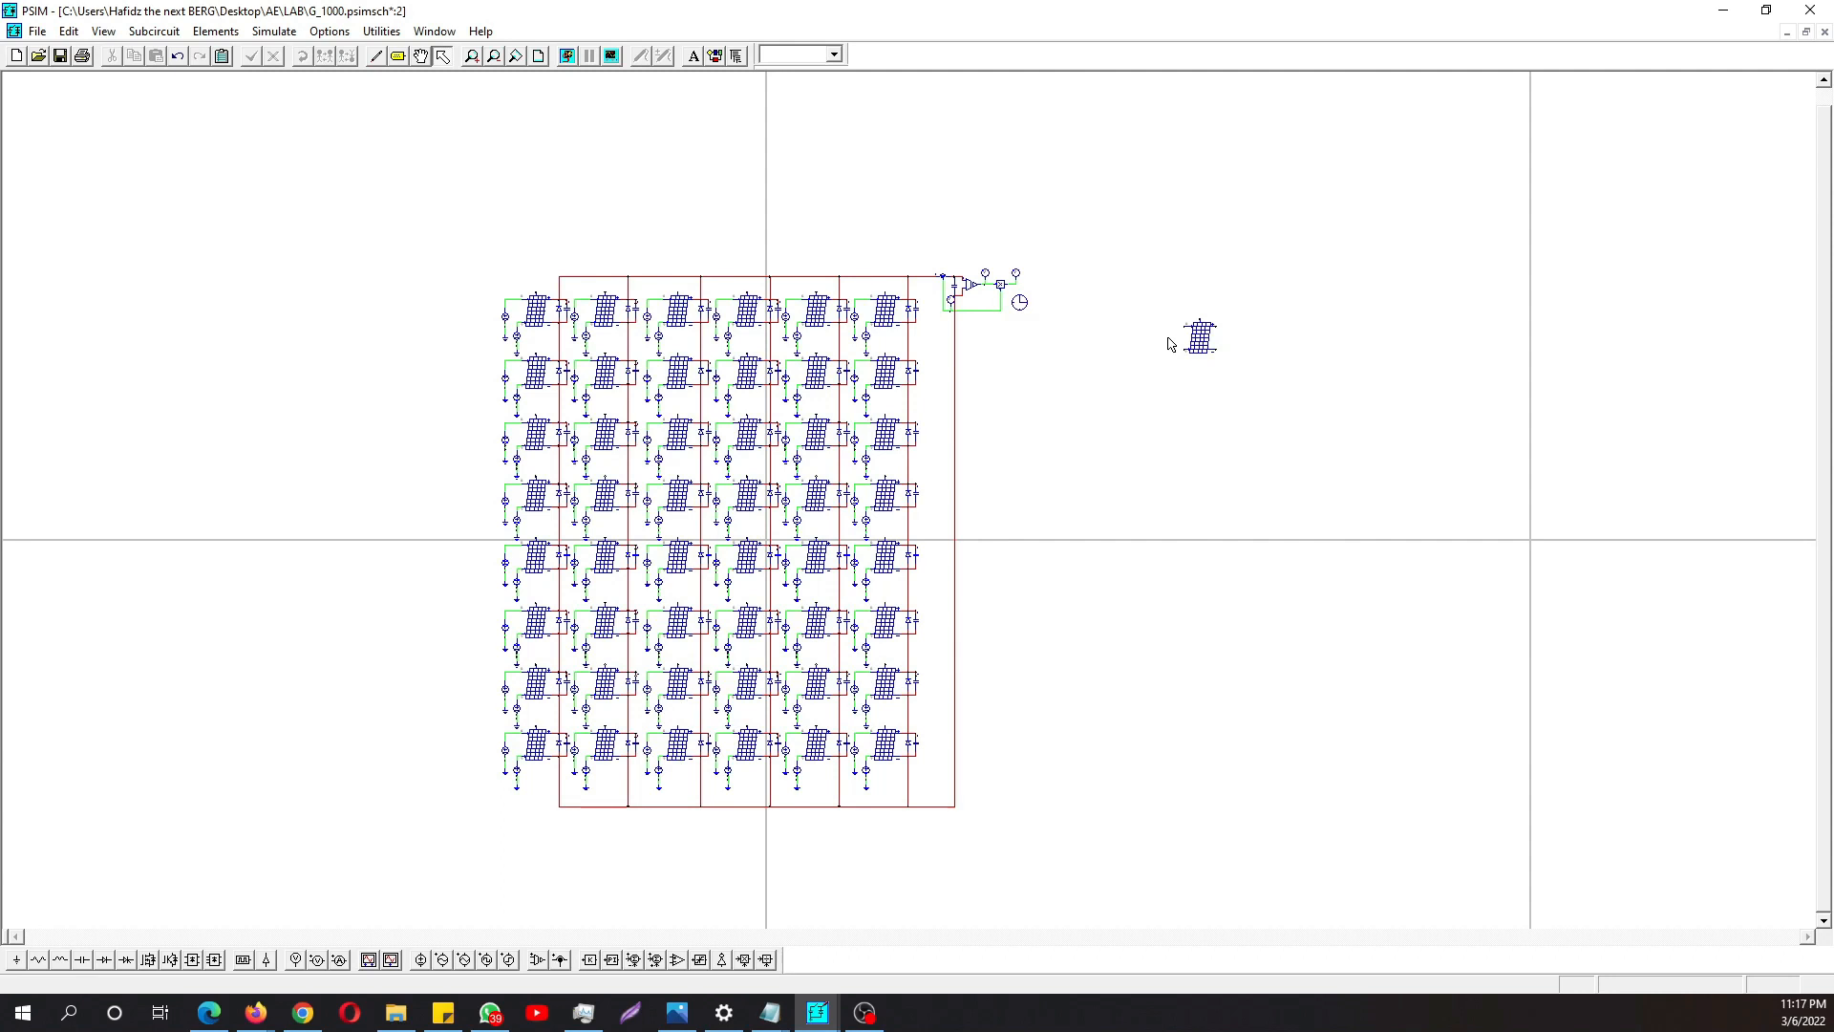
- Edit the Number of Cells Ns in the newly placed solar module's parameters
scroll(1199, 358, up, 1)
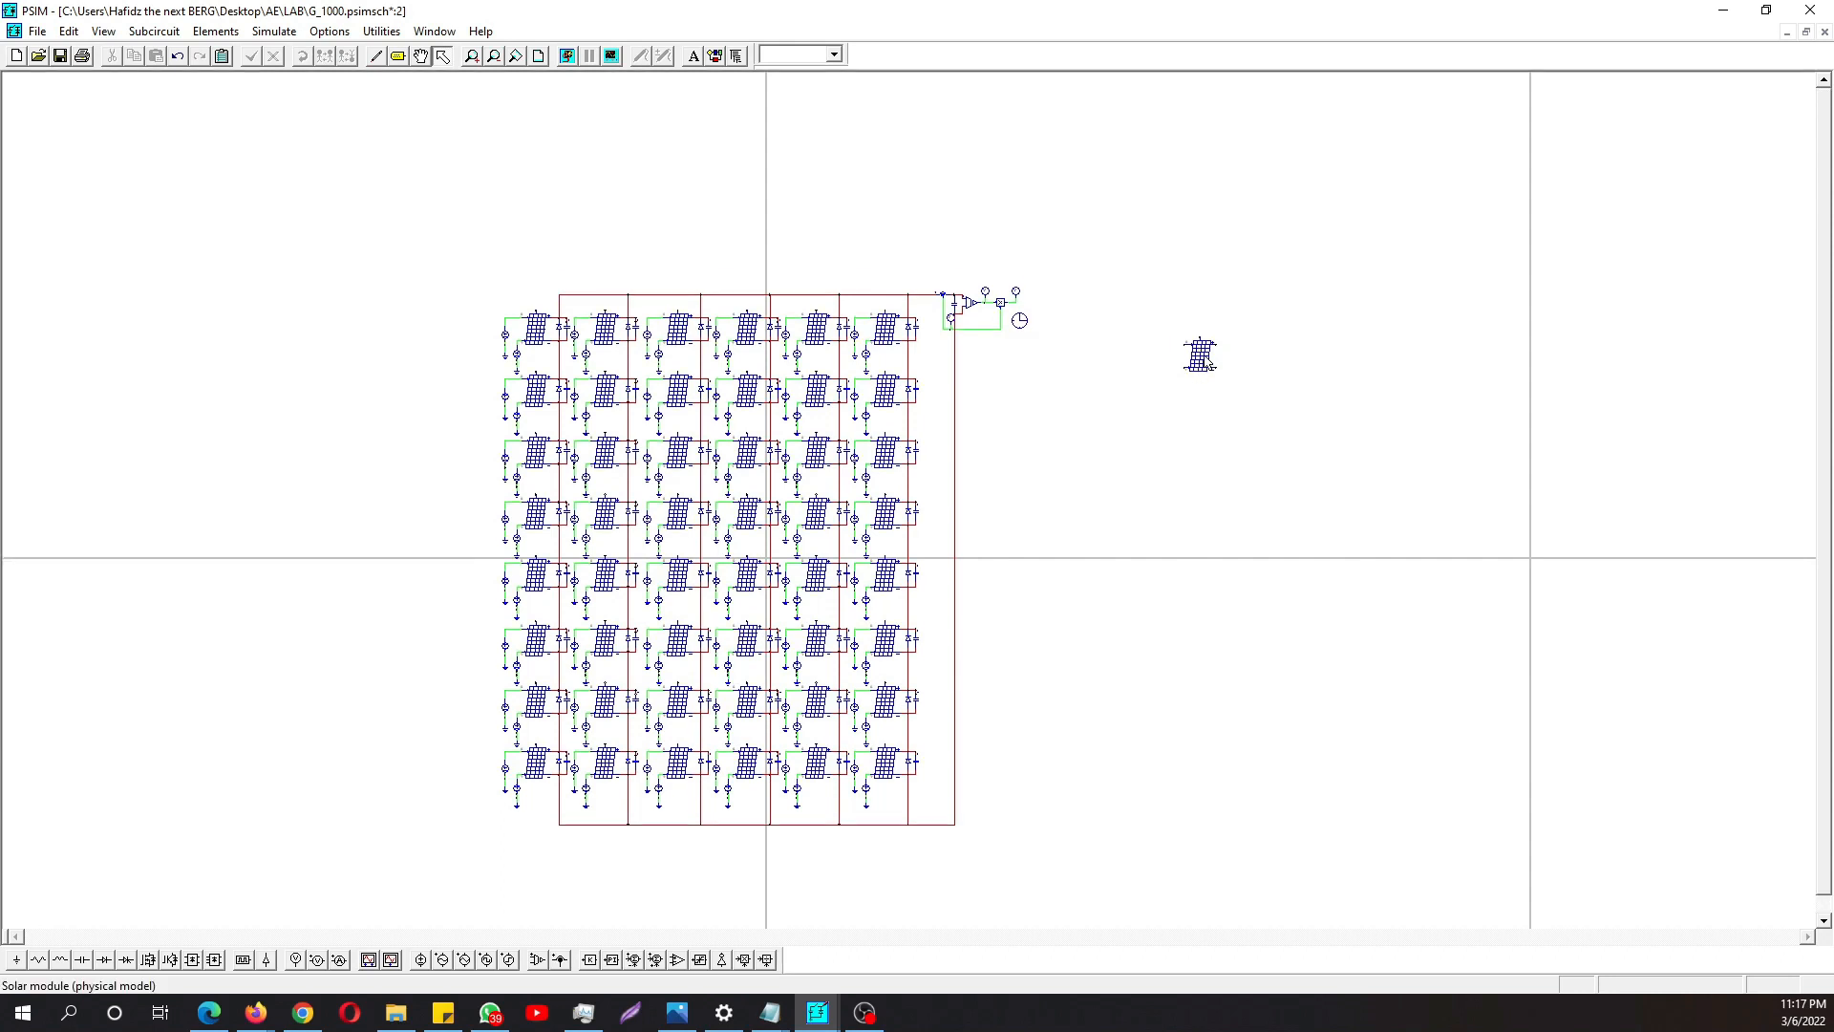
click(1199, 354)
double_click(1200, 355)
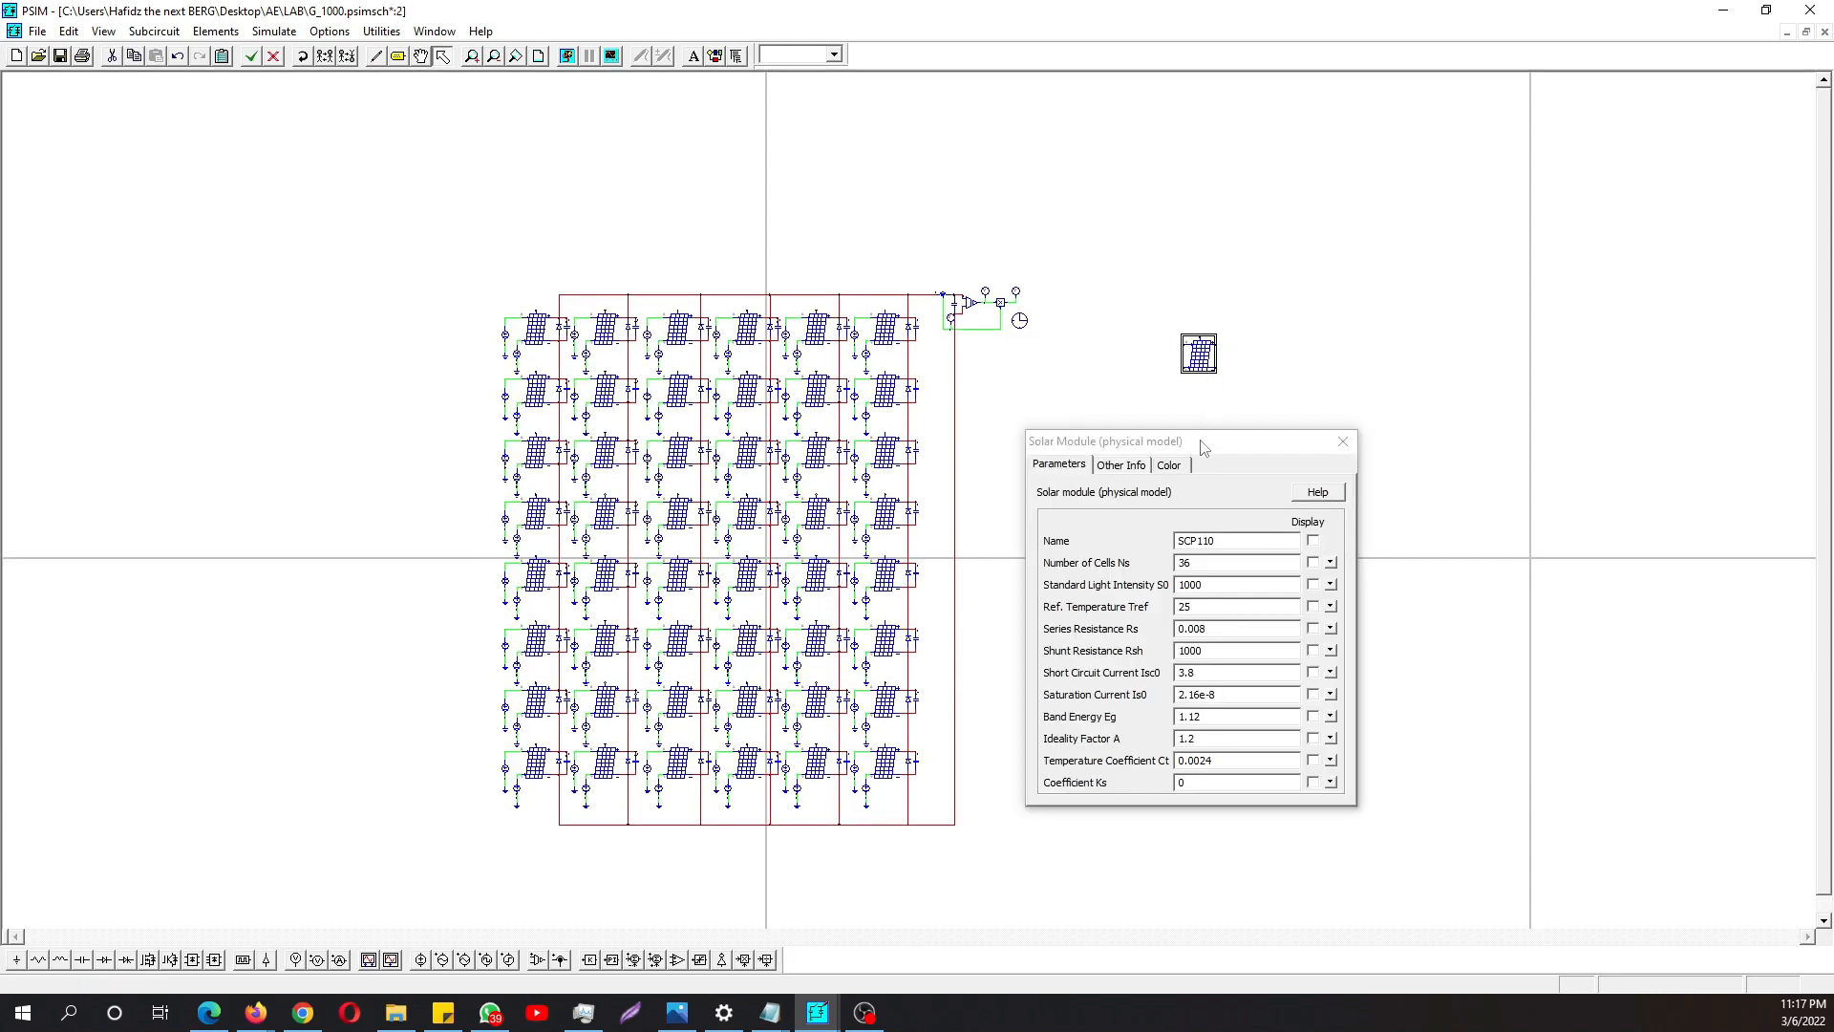
drag(1203, 423, 1027, 424)
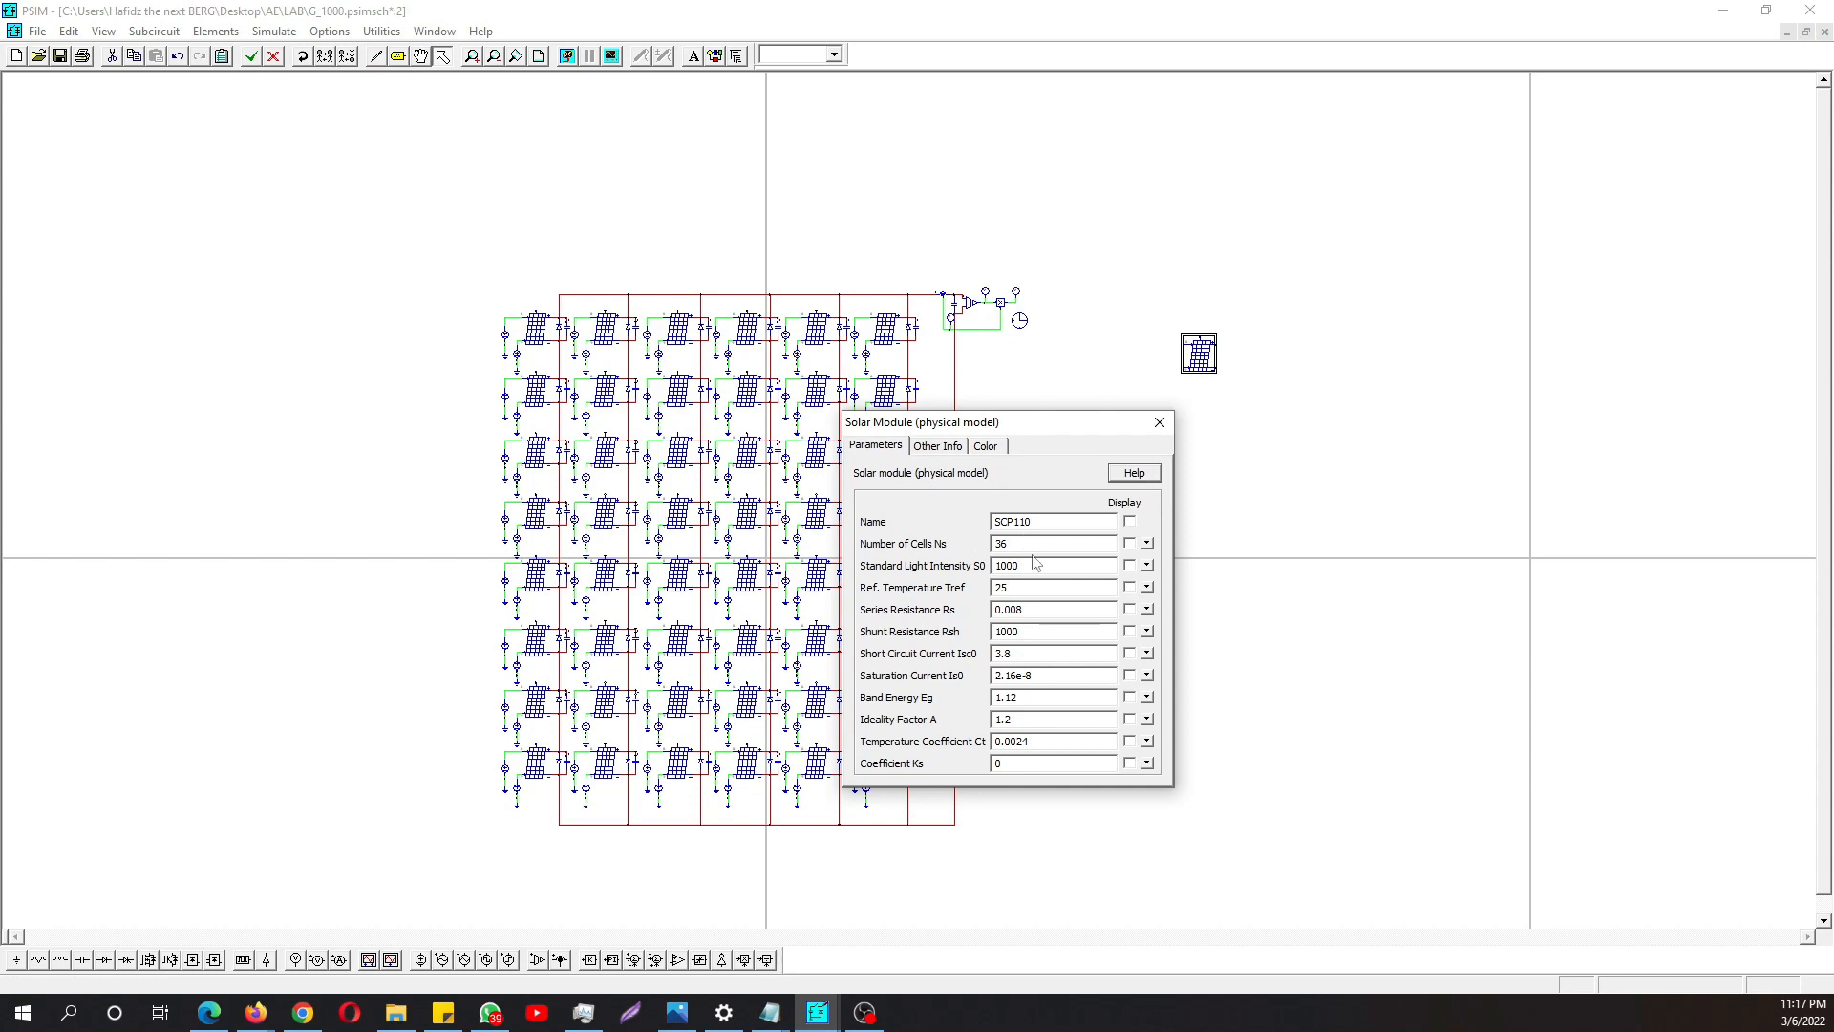
double_click(1011, 544)
text(15)
click(1159, 424)
click(1117, 467)
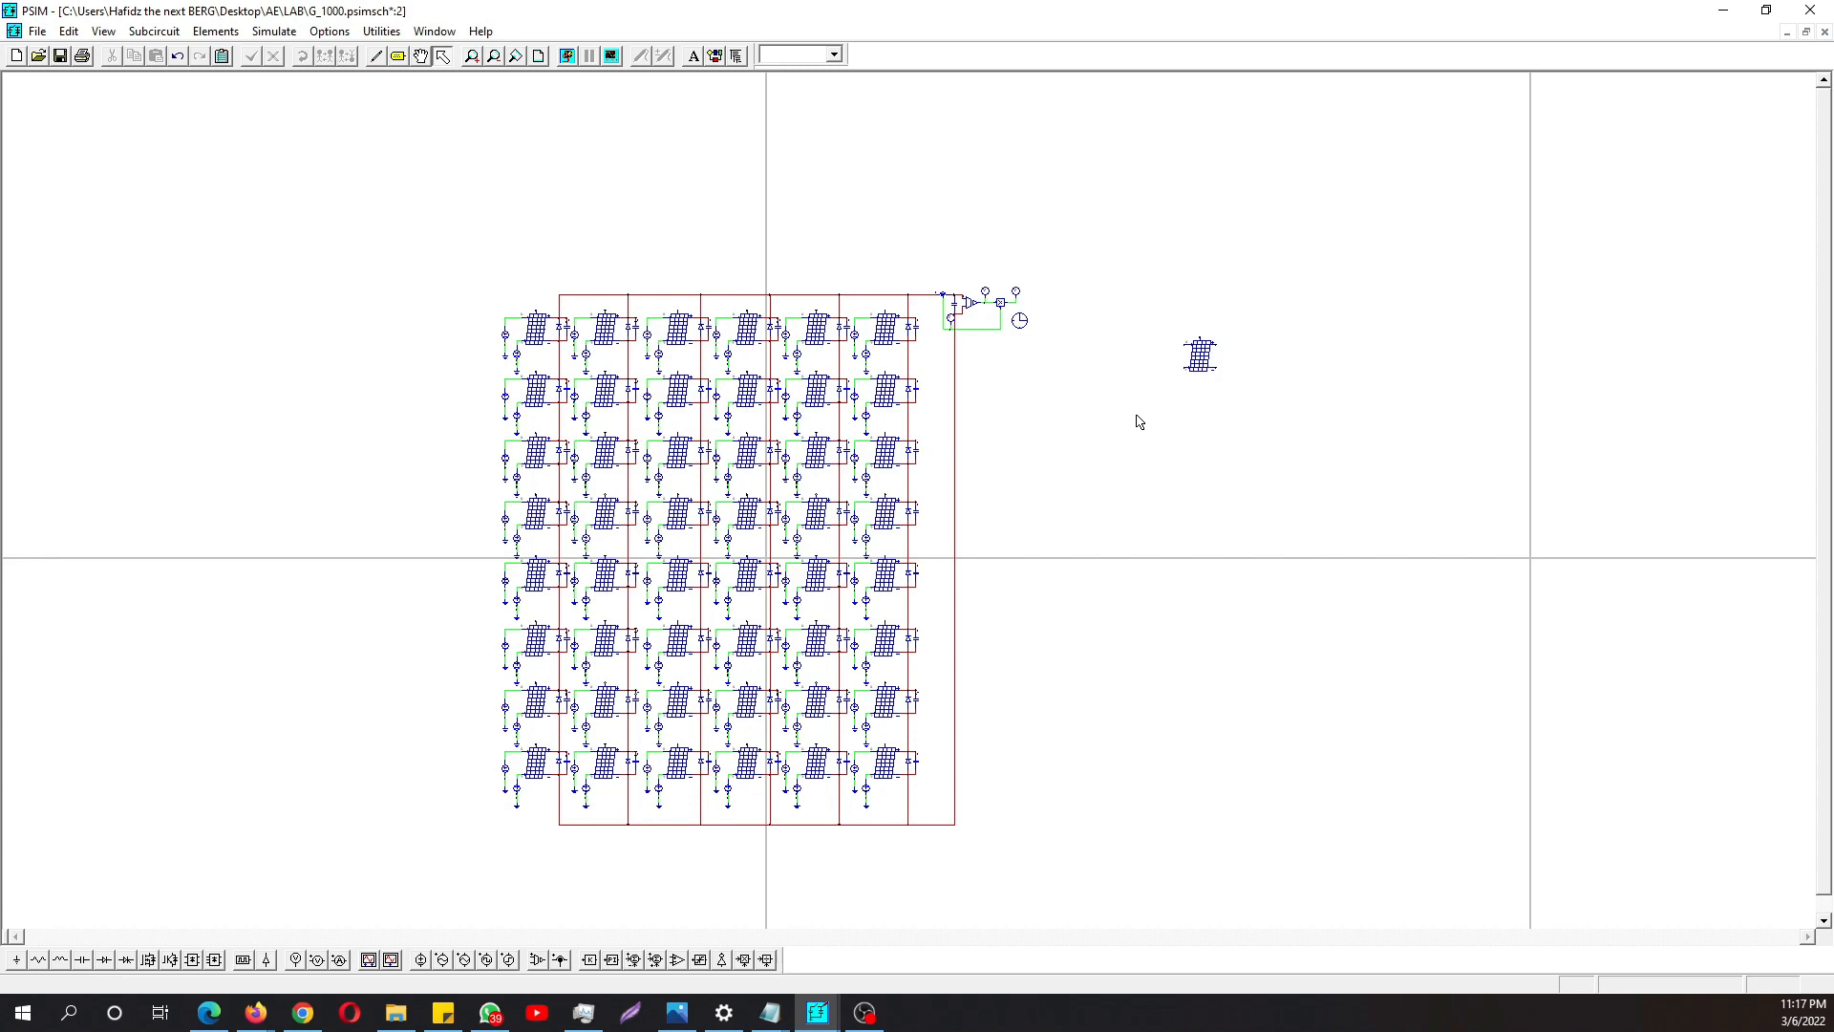
- Select the standalone solar module and open the Solar Module (physical model) utility, positioning its window clear of the module
click(1203, 366)
click(1070, 399)
click(1200, 361)
click(1165, 349)
click(1196, 356)
click(389, 33)
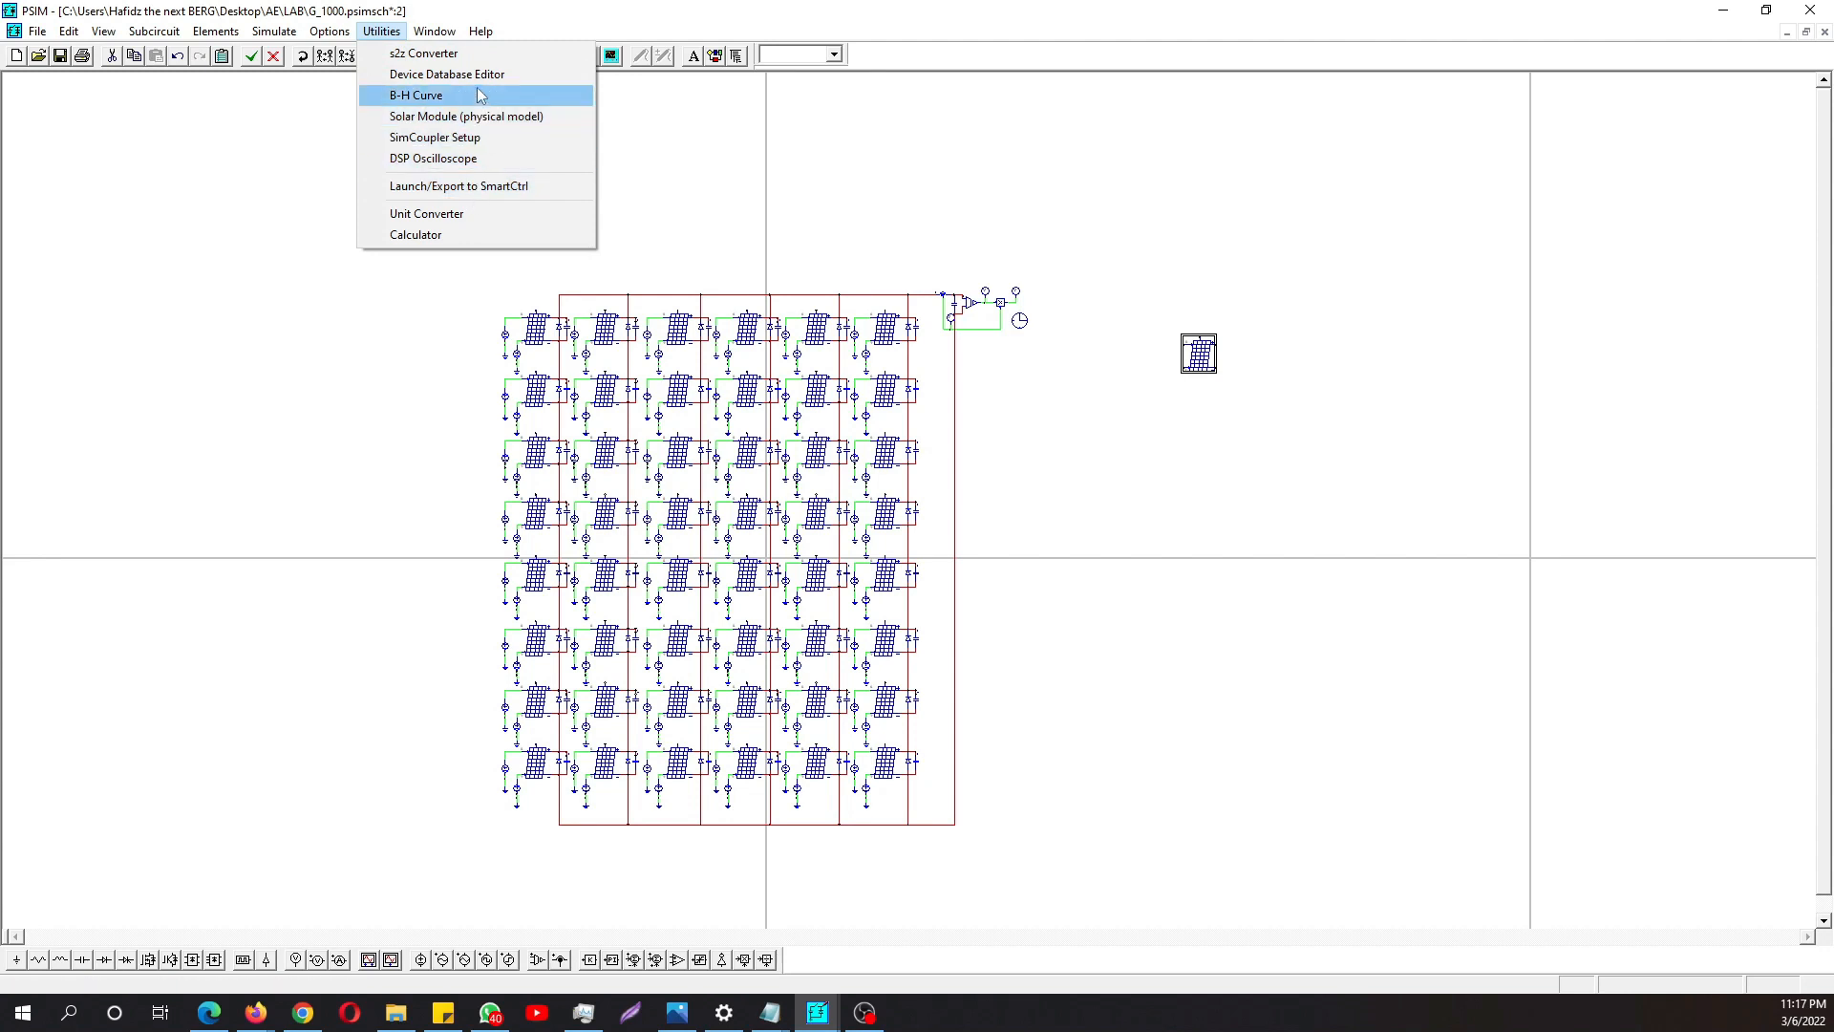
click(505, 117)
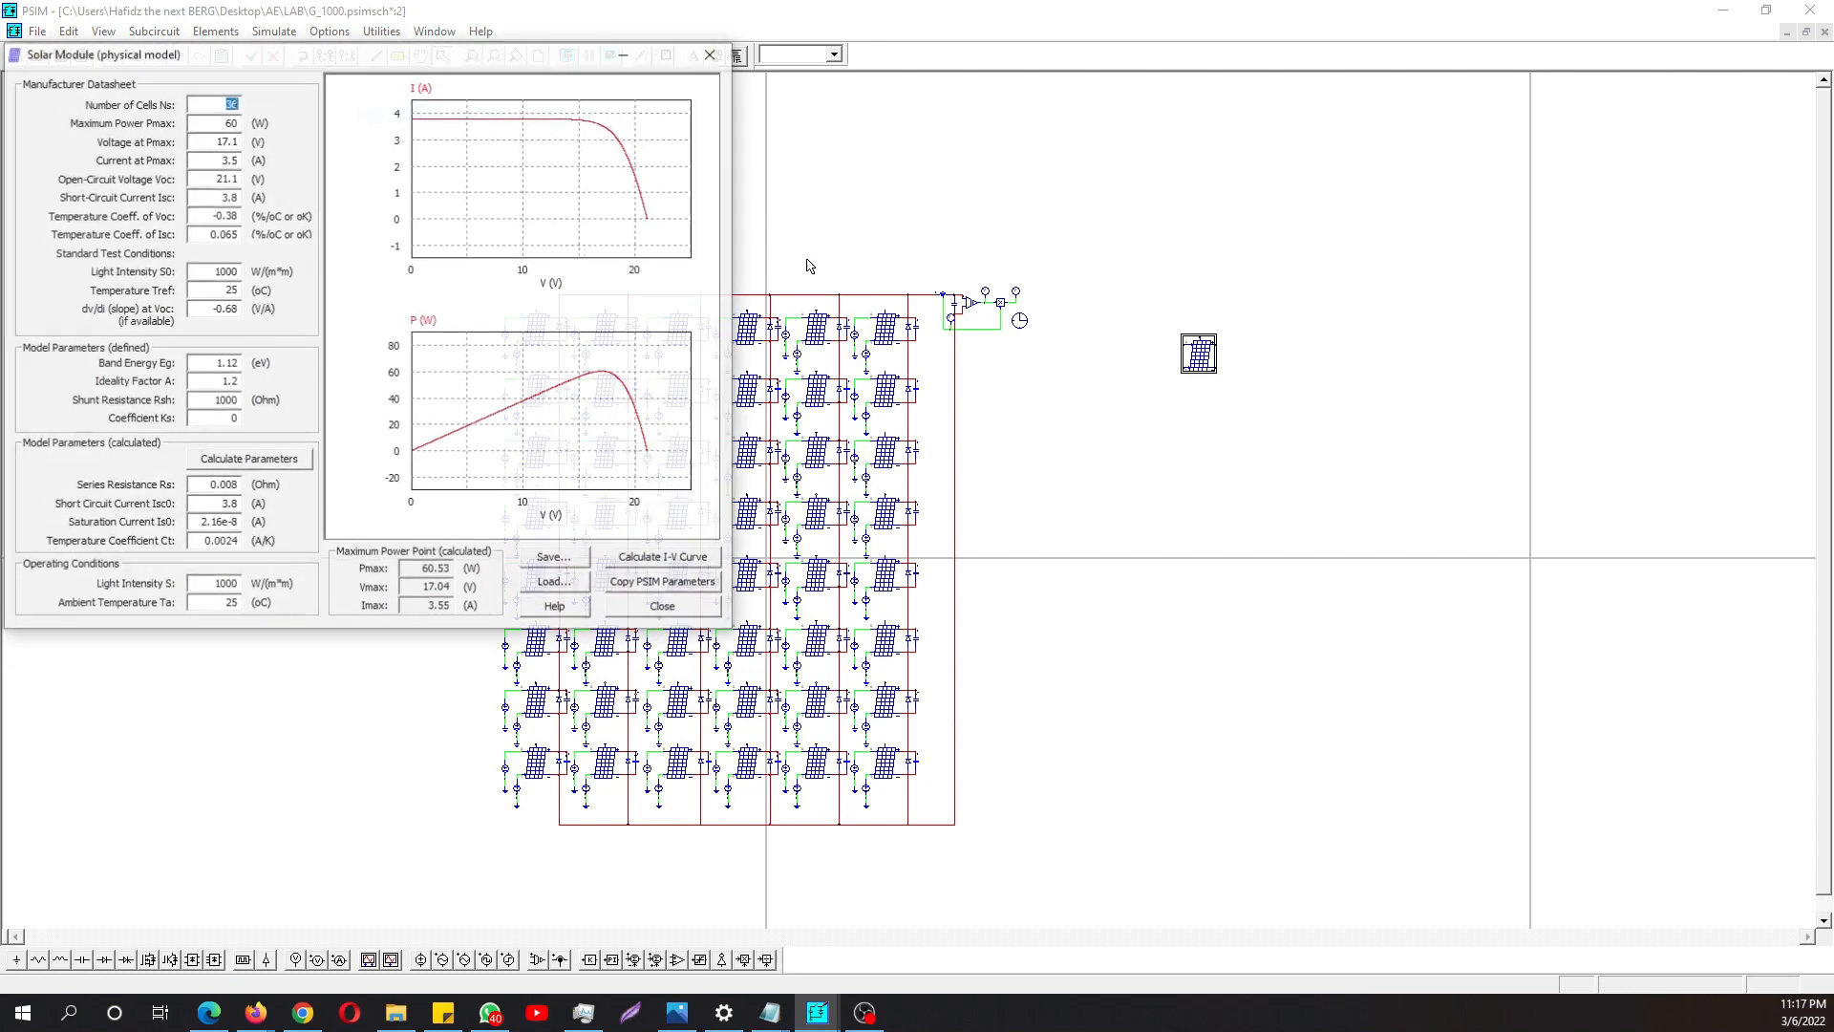
drag(325, 55, 782, 272)
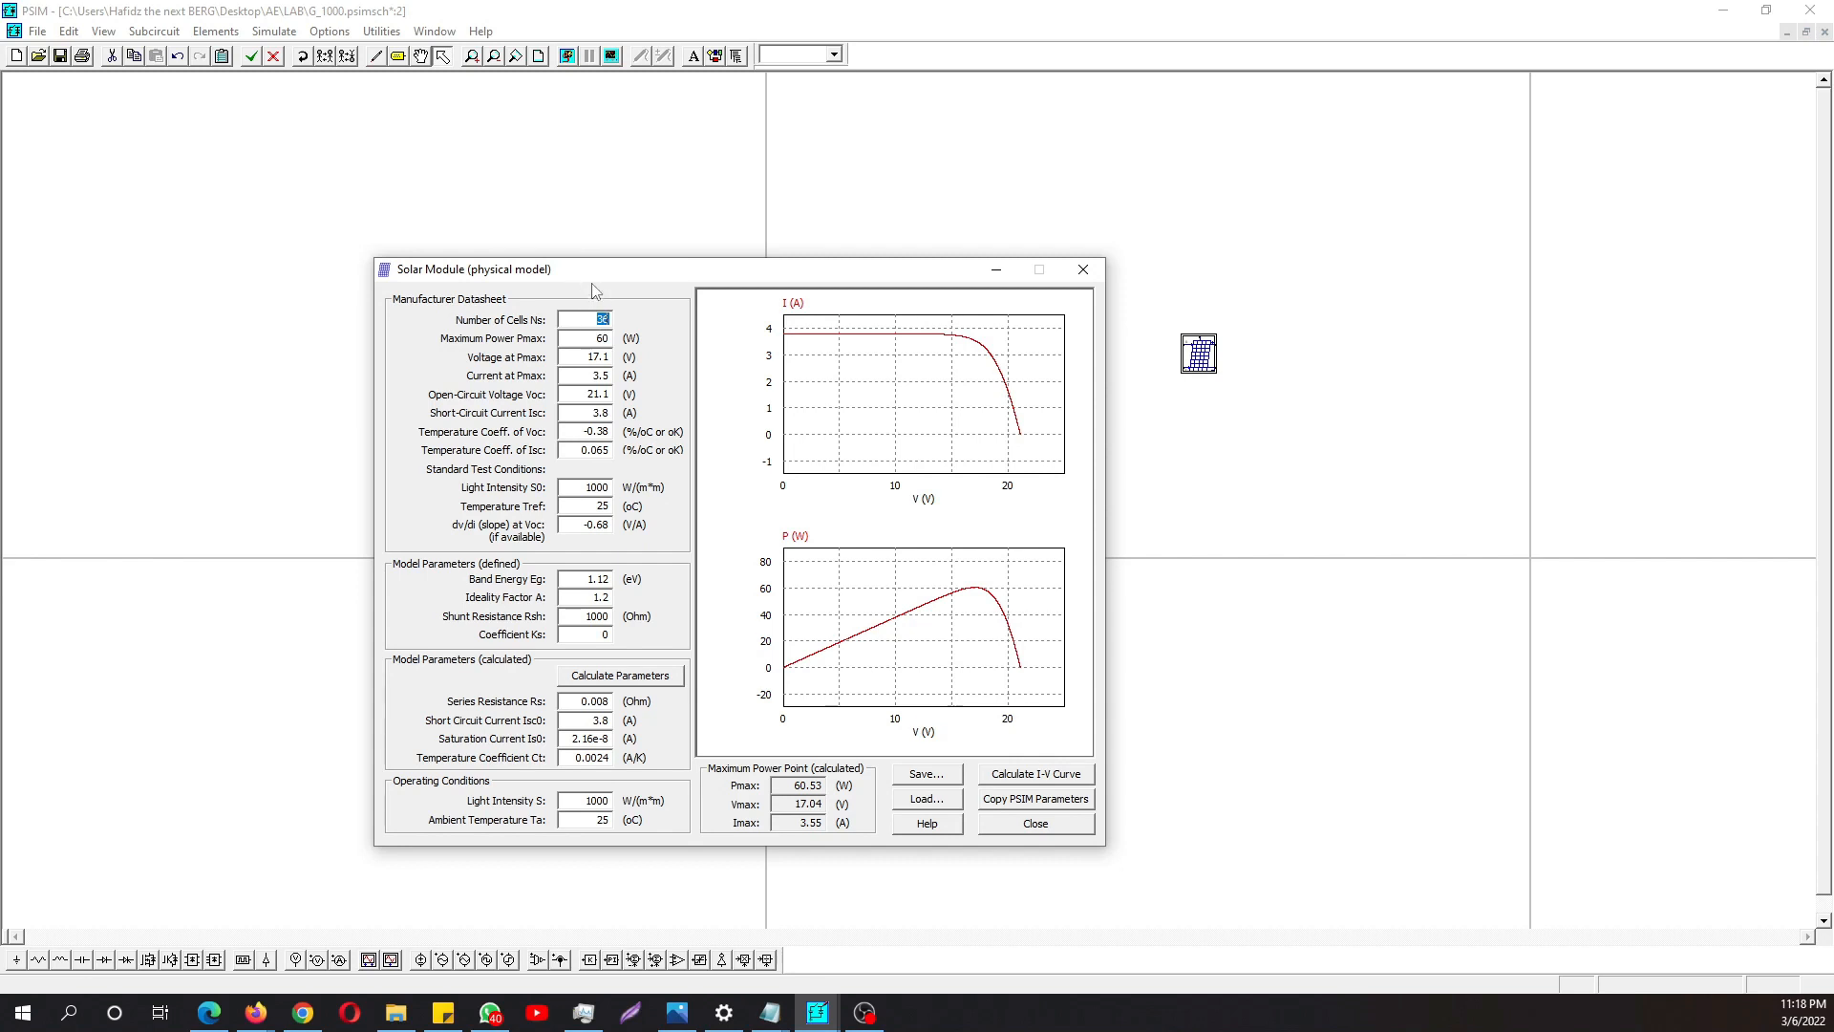
drag(605, 268, 565, 258)
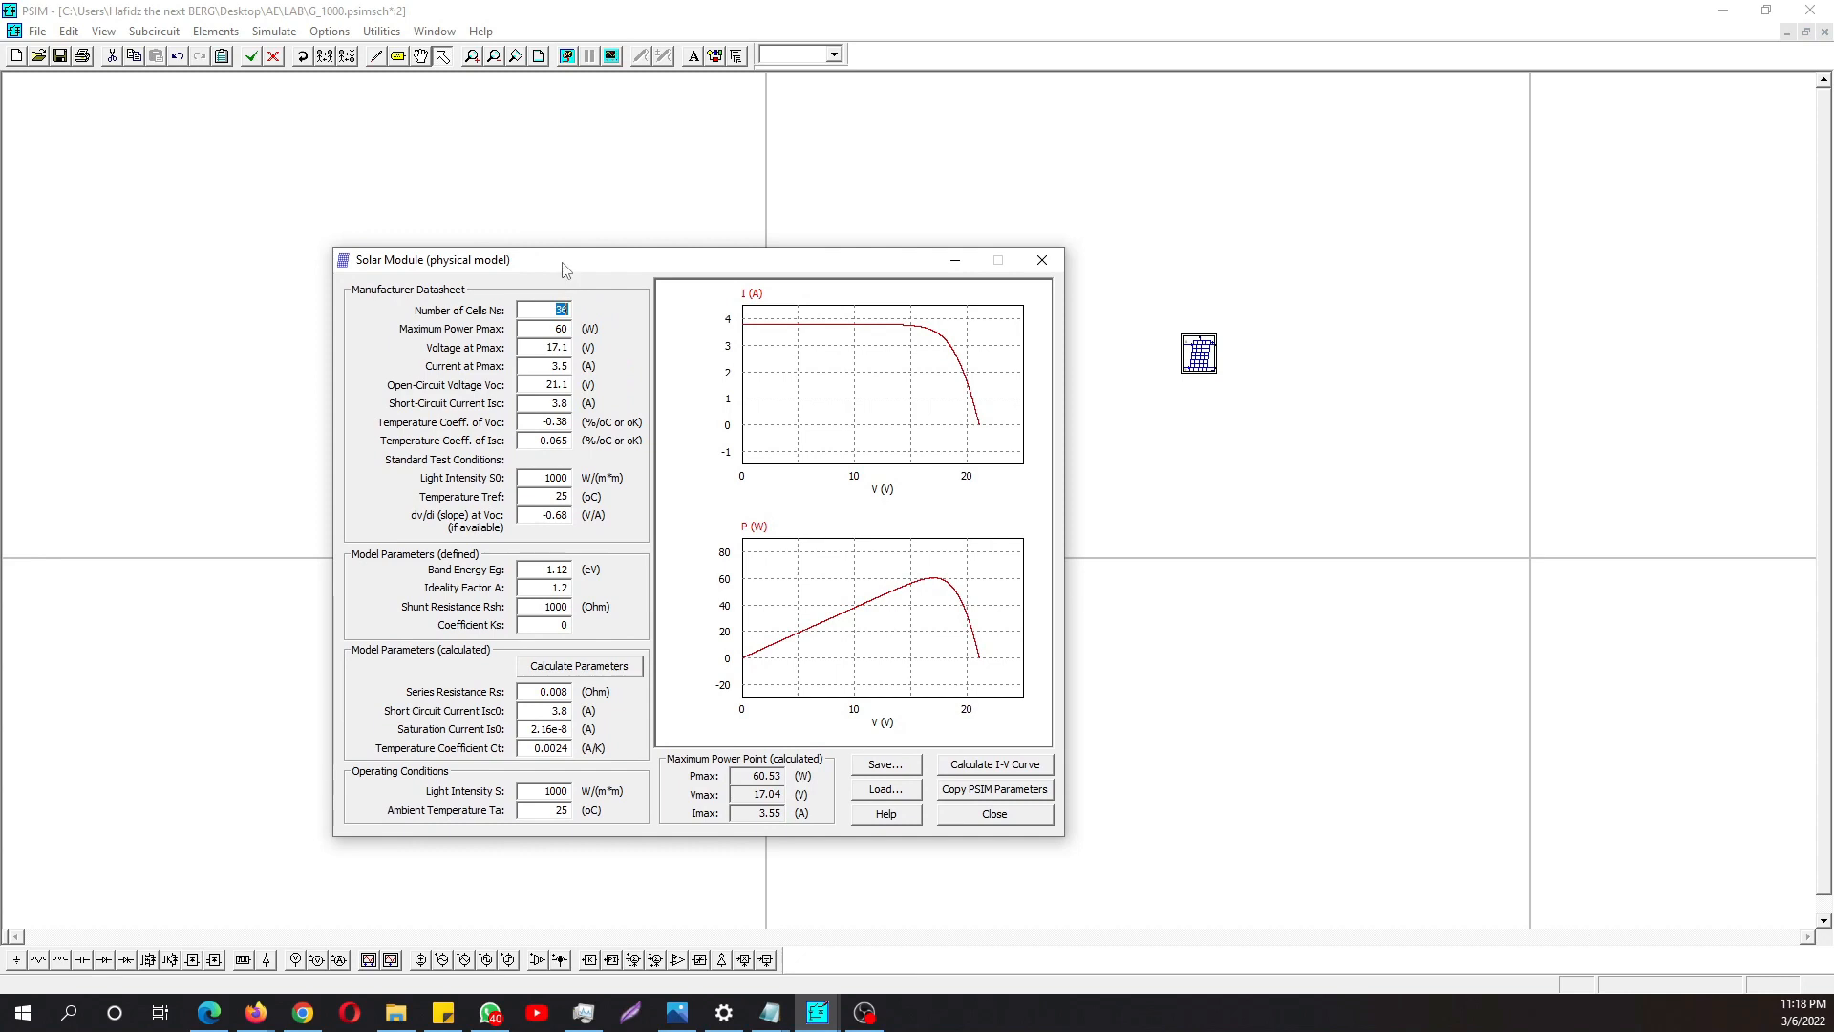
drag(564, 270, 562, 282)
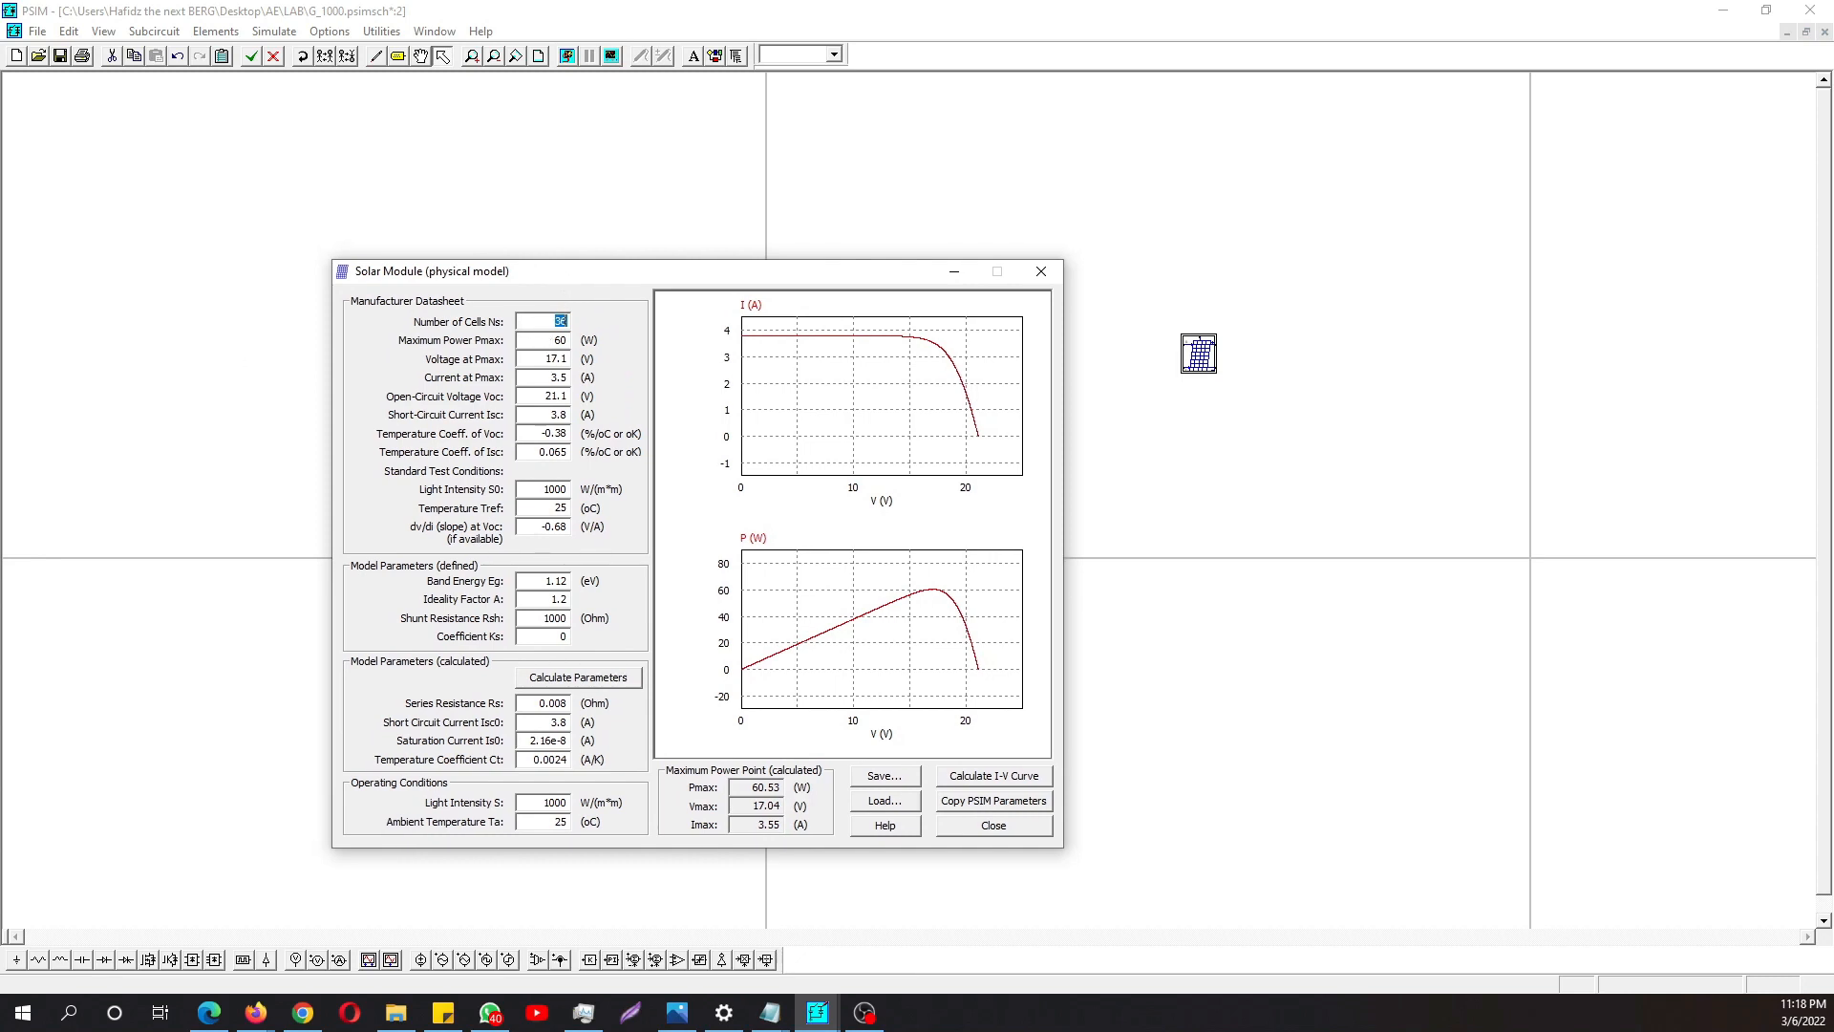
- Switch to Microsoft Edge and examine group 8's short-circuit current, cell count and irradiance conditions in the lab sheet's Table 1
key(alt+Tab)
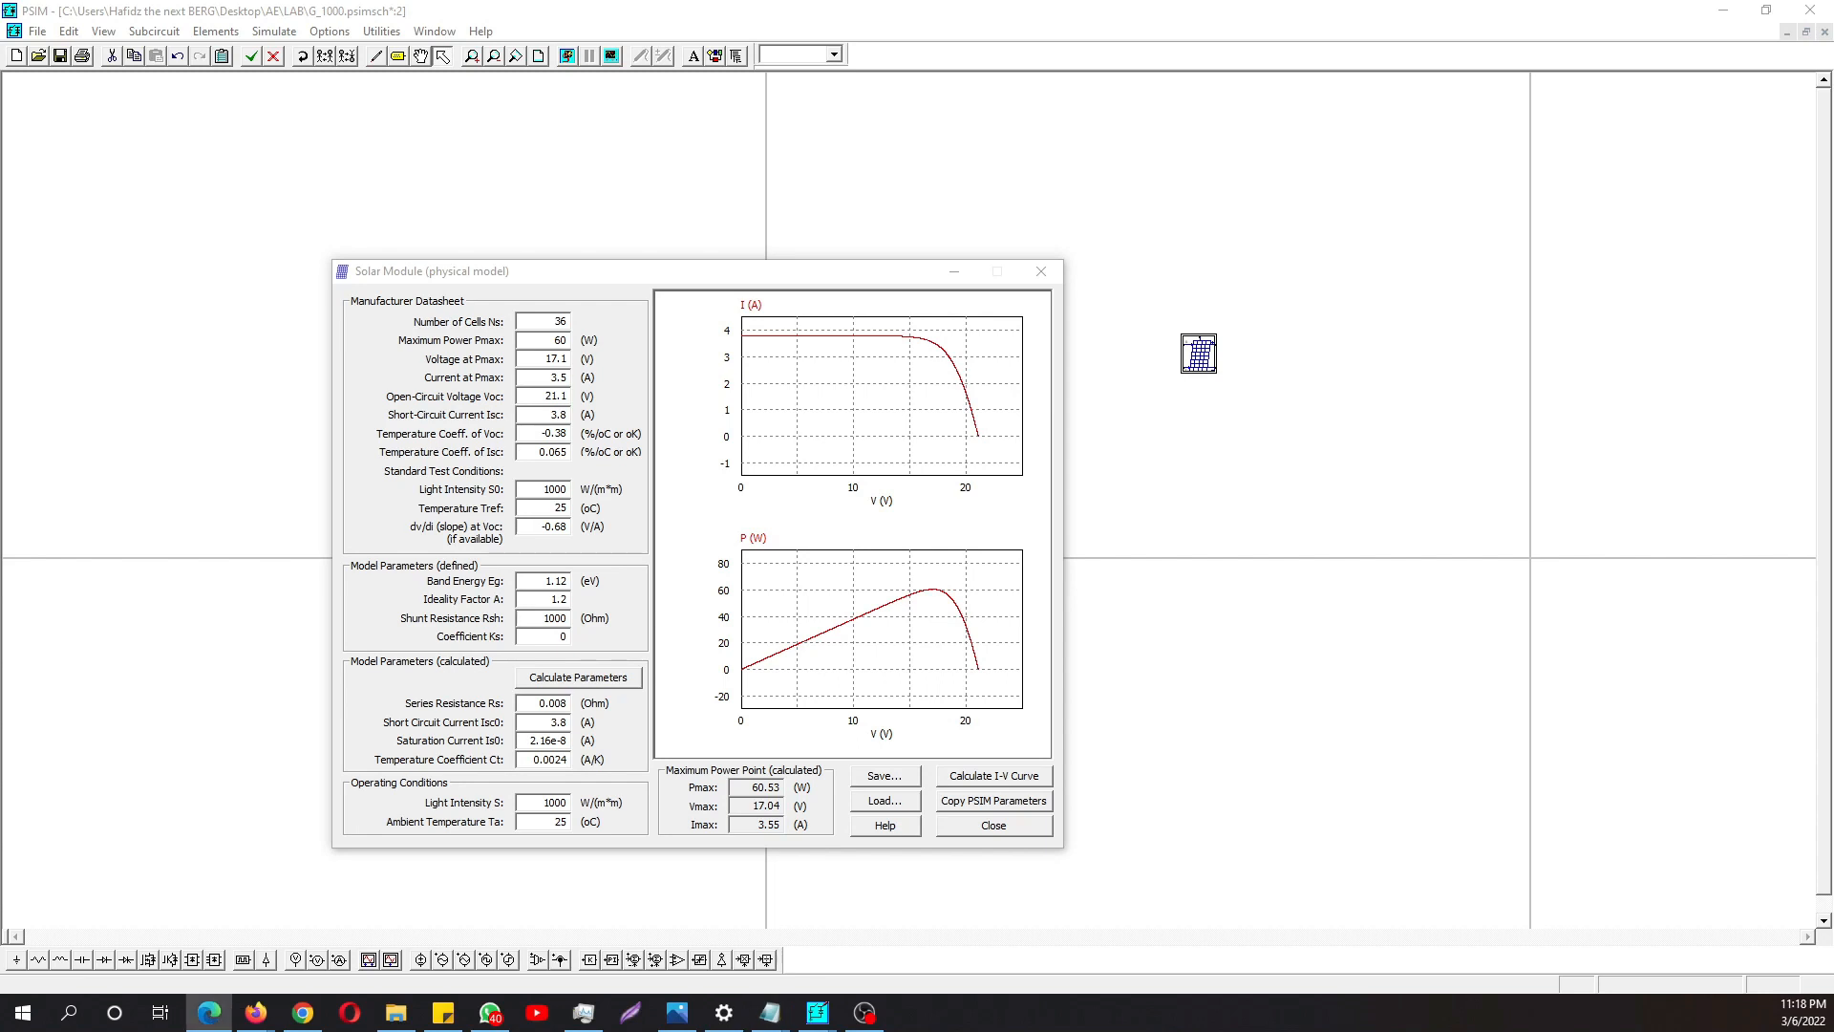
click(209, 1012)
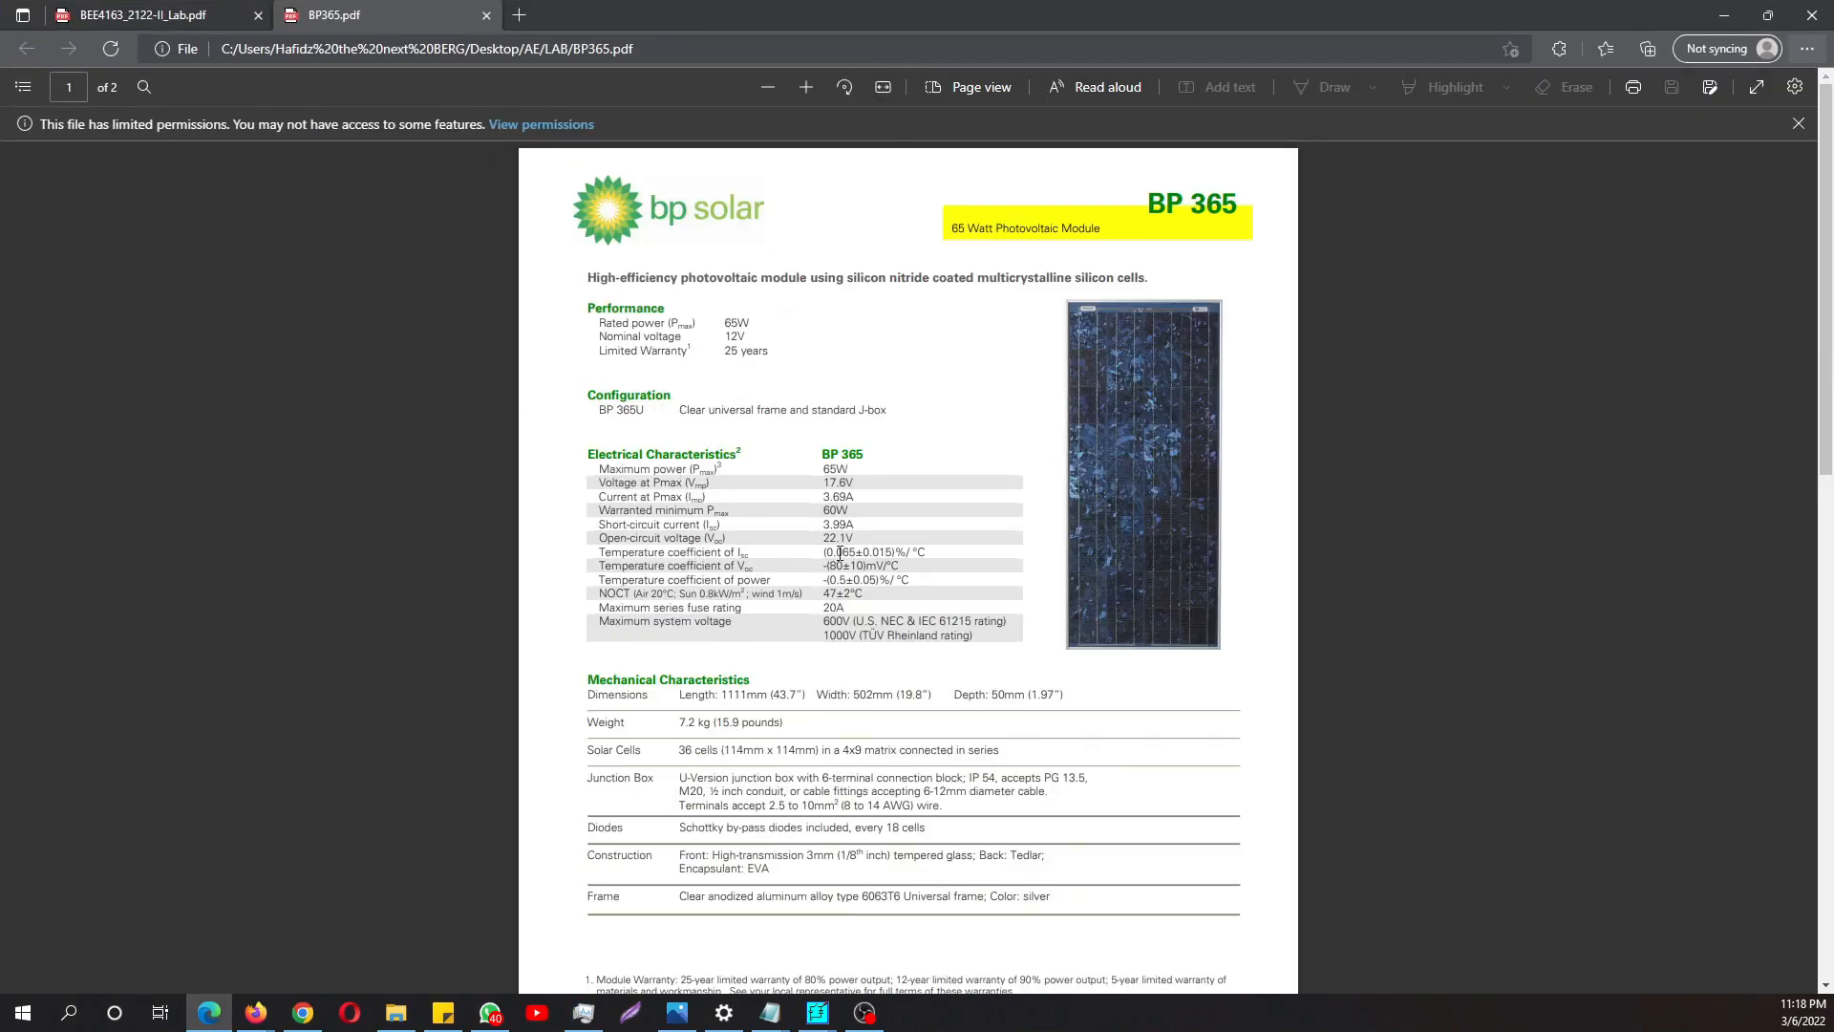
click(770, 1012)
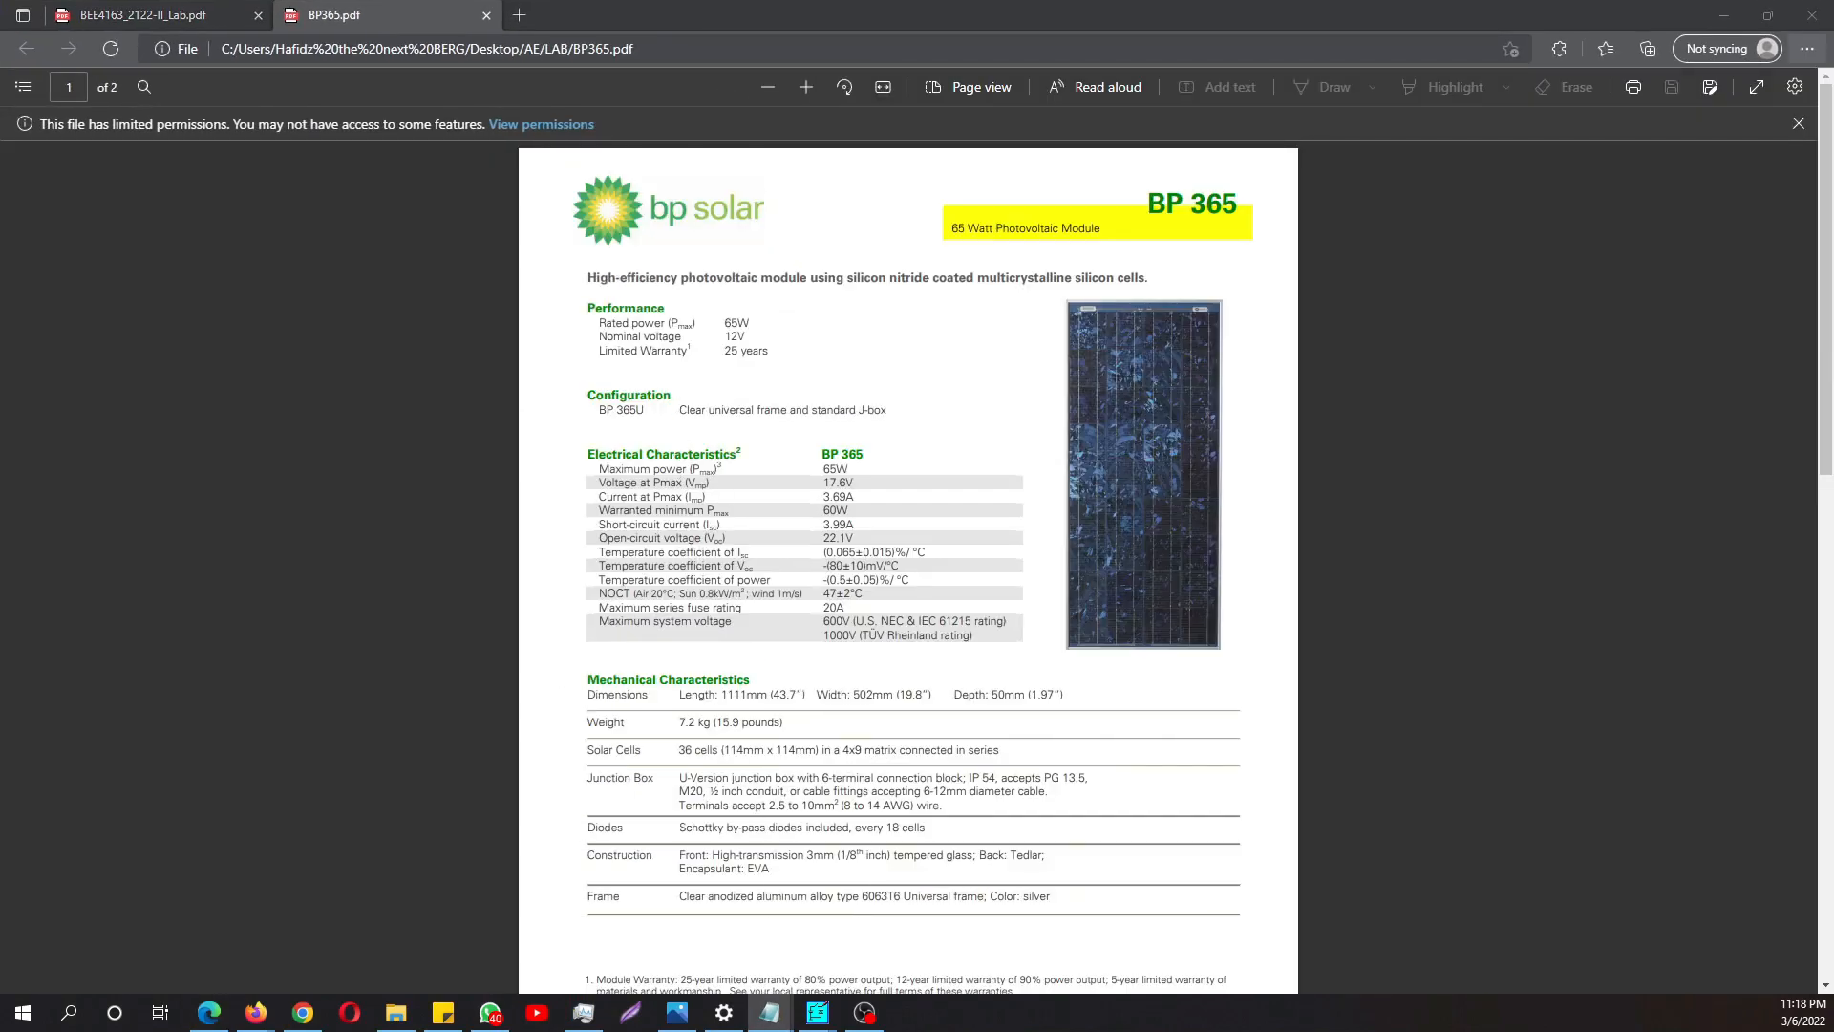
click(298, 218)
click(199, 7)
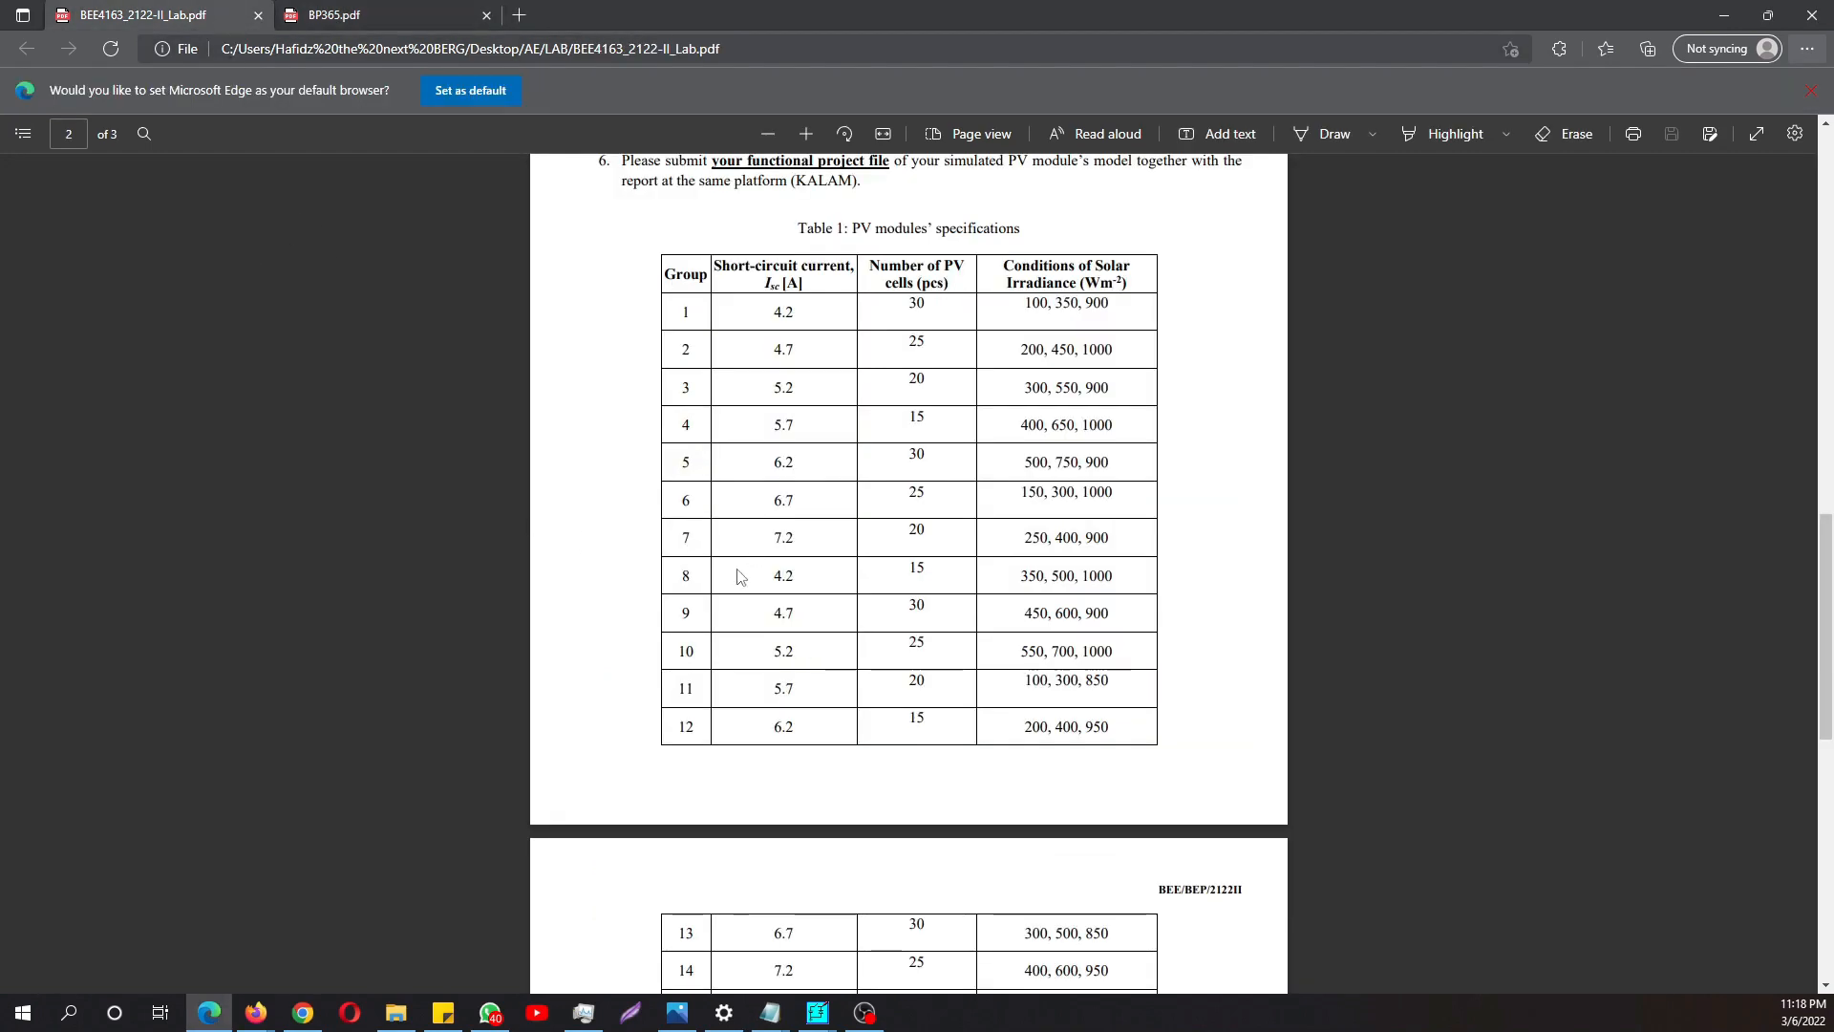
drag(741, 574, 790, 578)
click(827, 593)
drag(774, 574, 795, 574)
click(819, 594)
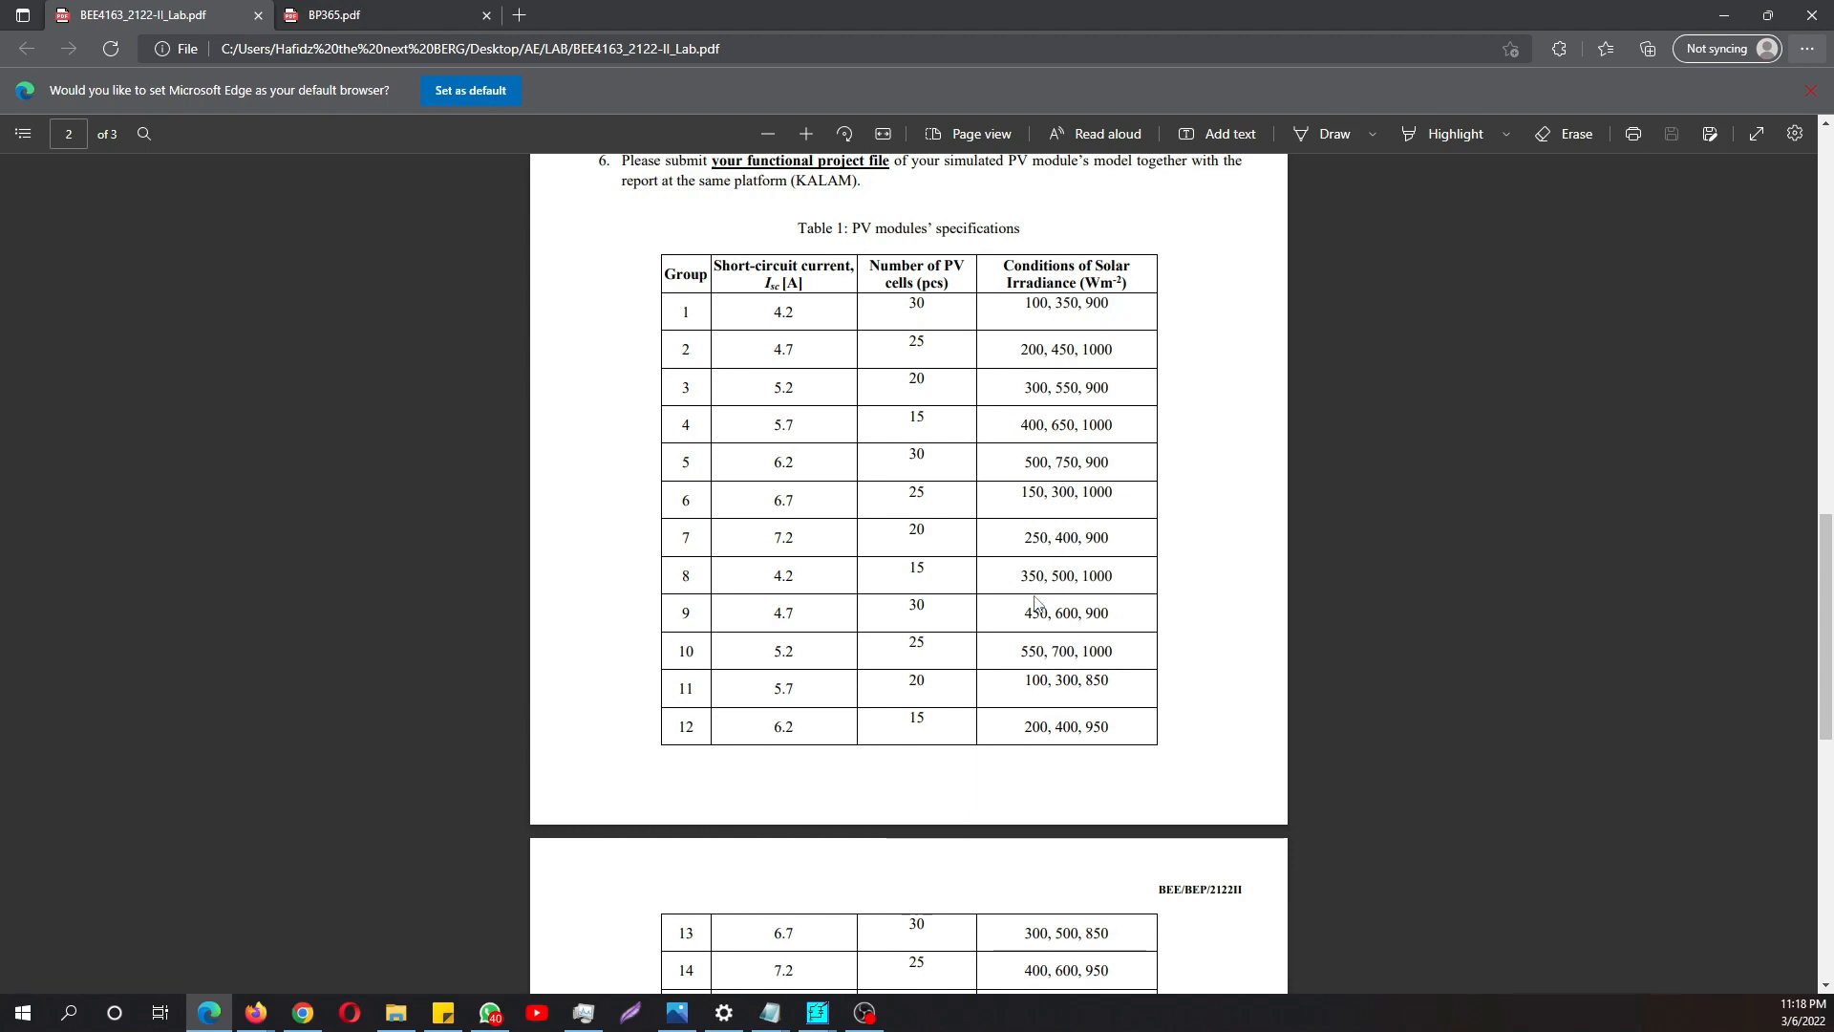
drag(1022, 580, 1058, 585)
- Check the short-circuit current in the BP 365 datasheet's electrical characteristics
click(393, 12)
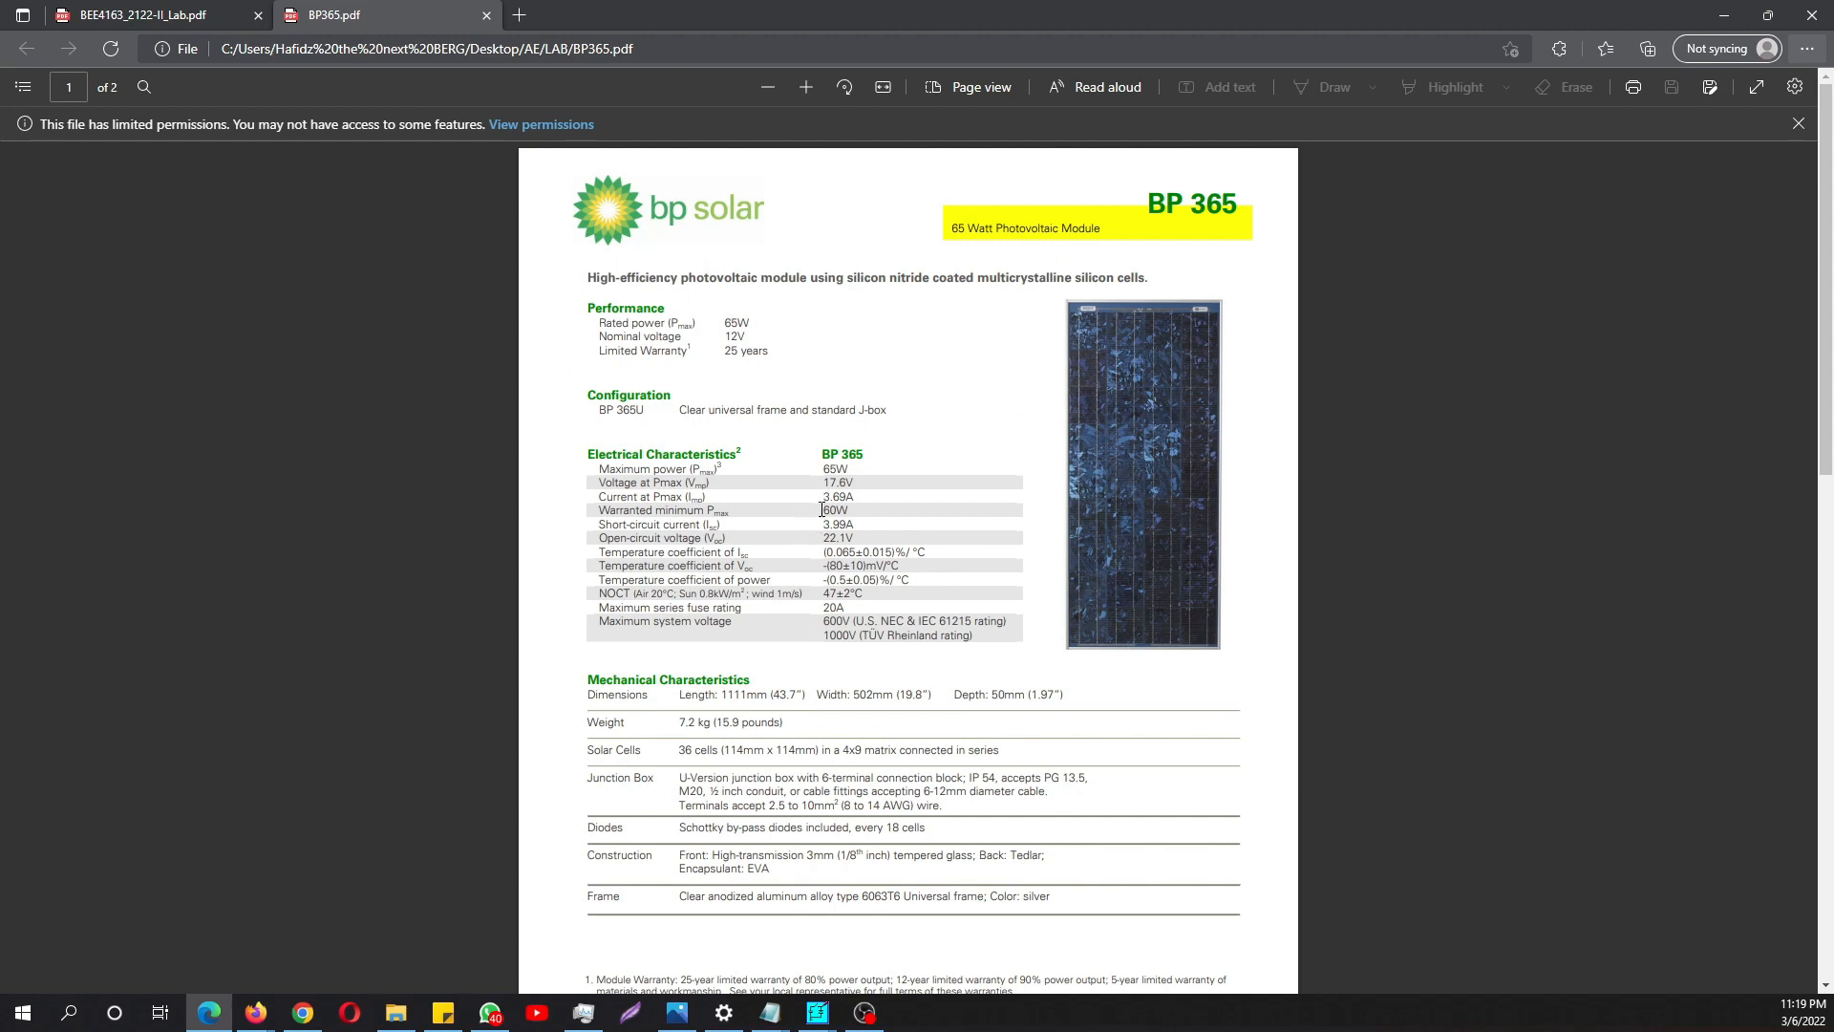
drag(823, 524, 860, 528)
drag(1039, 20, 0, 10)
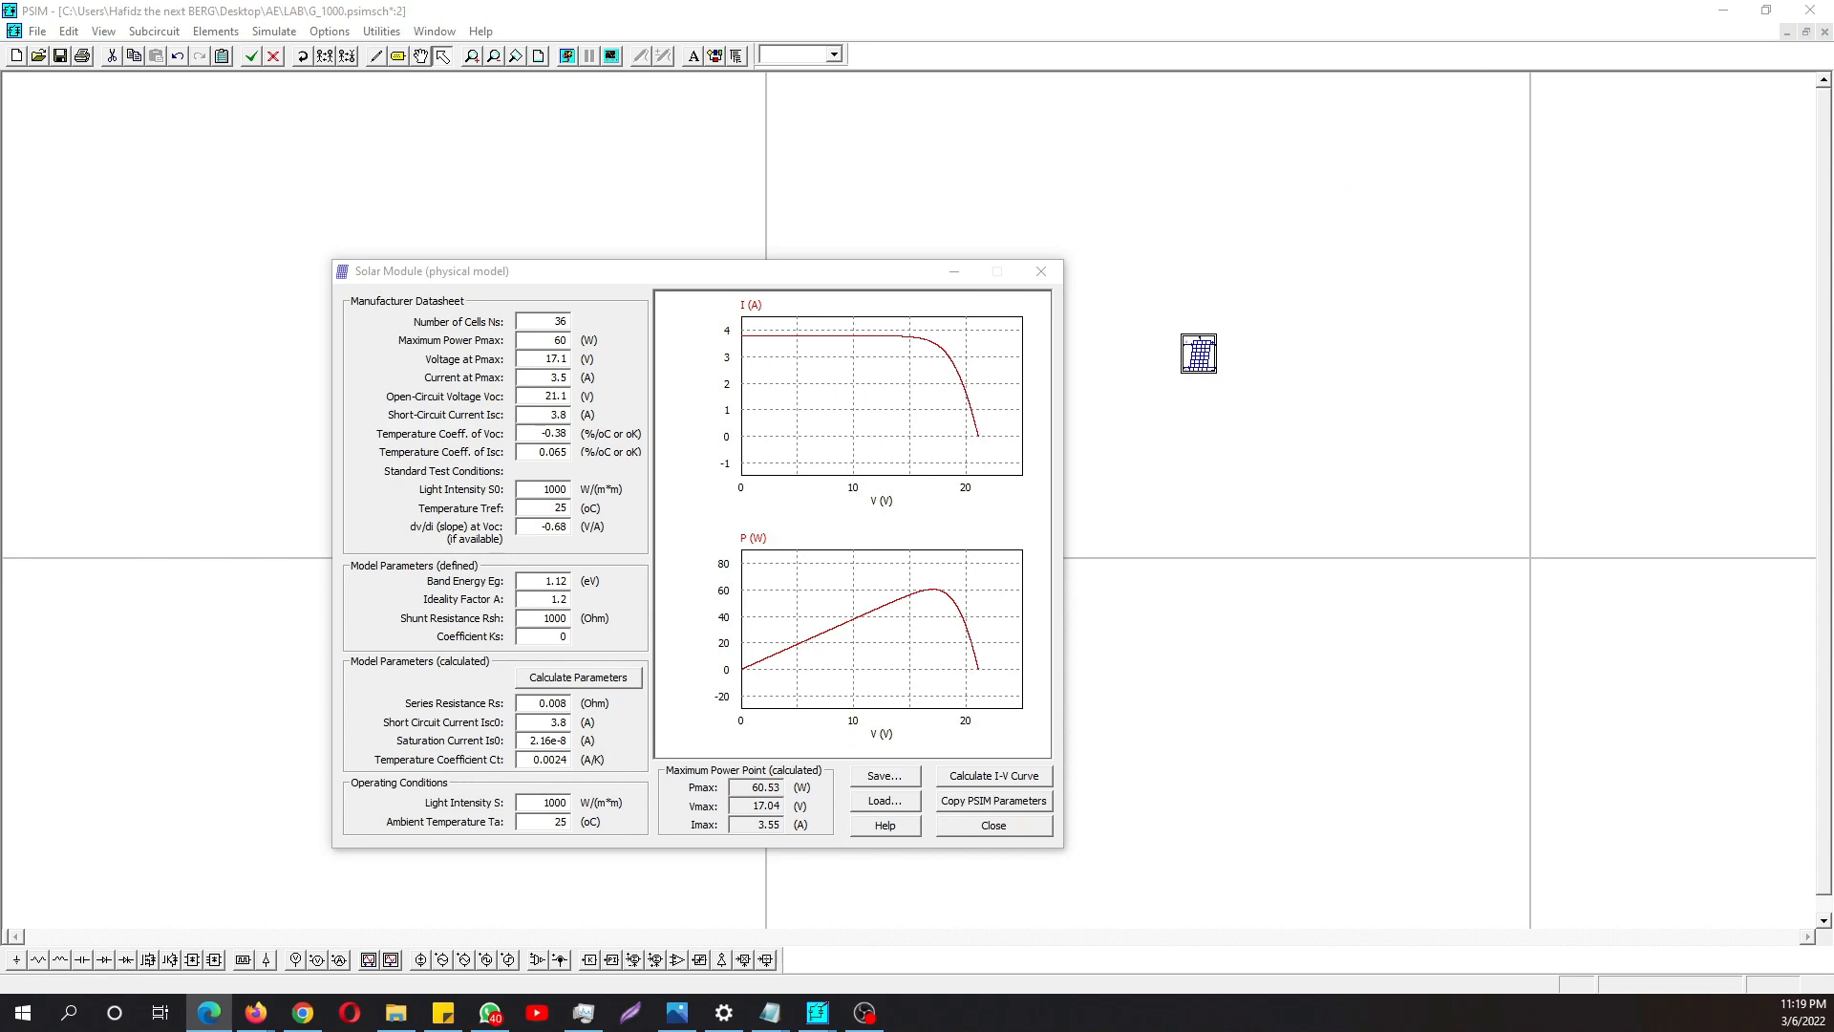
- Switch to Notepad to review the parameter list in the single module file, then return to the Solar Module utility
key(alt+Tab)
drag(0, 256, 1113, 306)
drag(1172, 268, 1100, 252)
drag(891, 702, 688, 281)
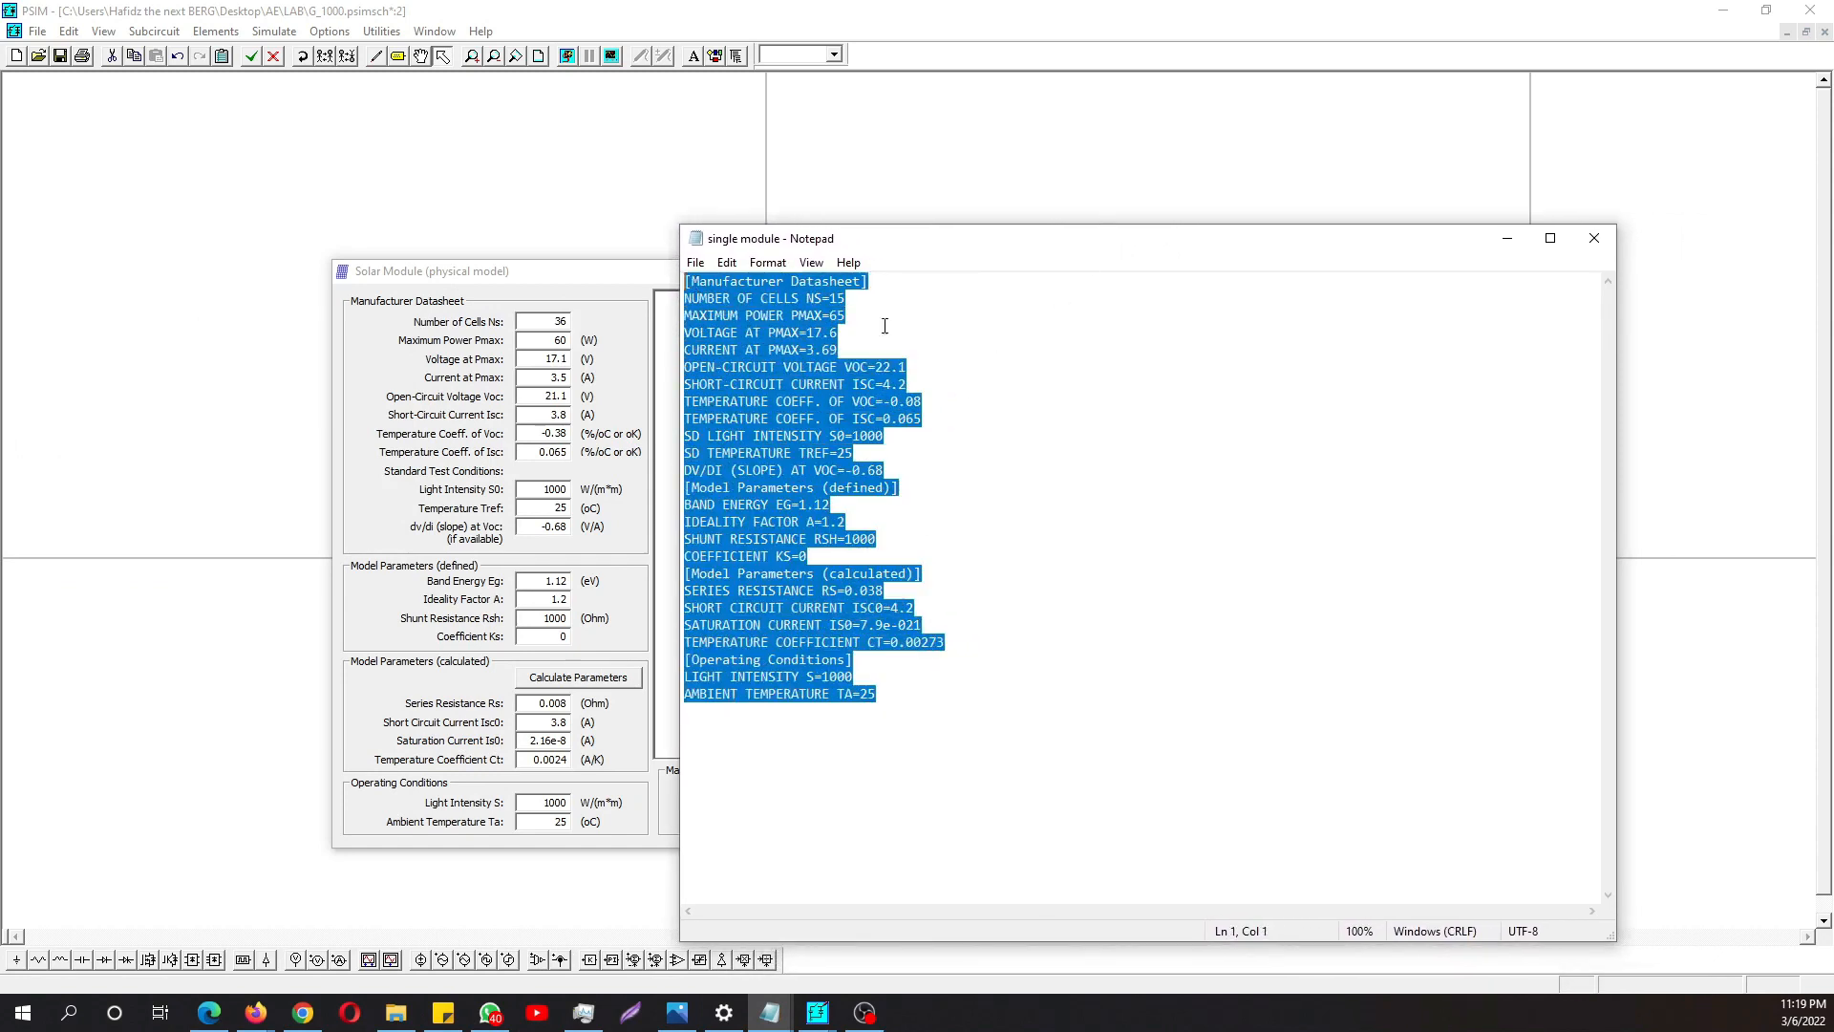
click(1000, 336)
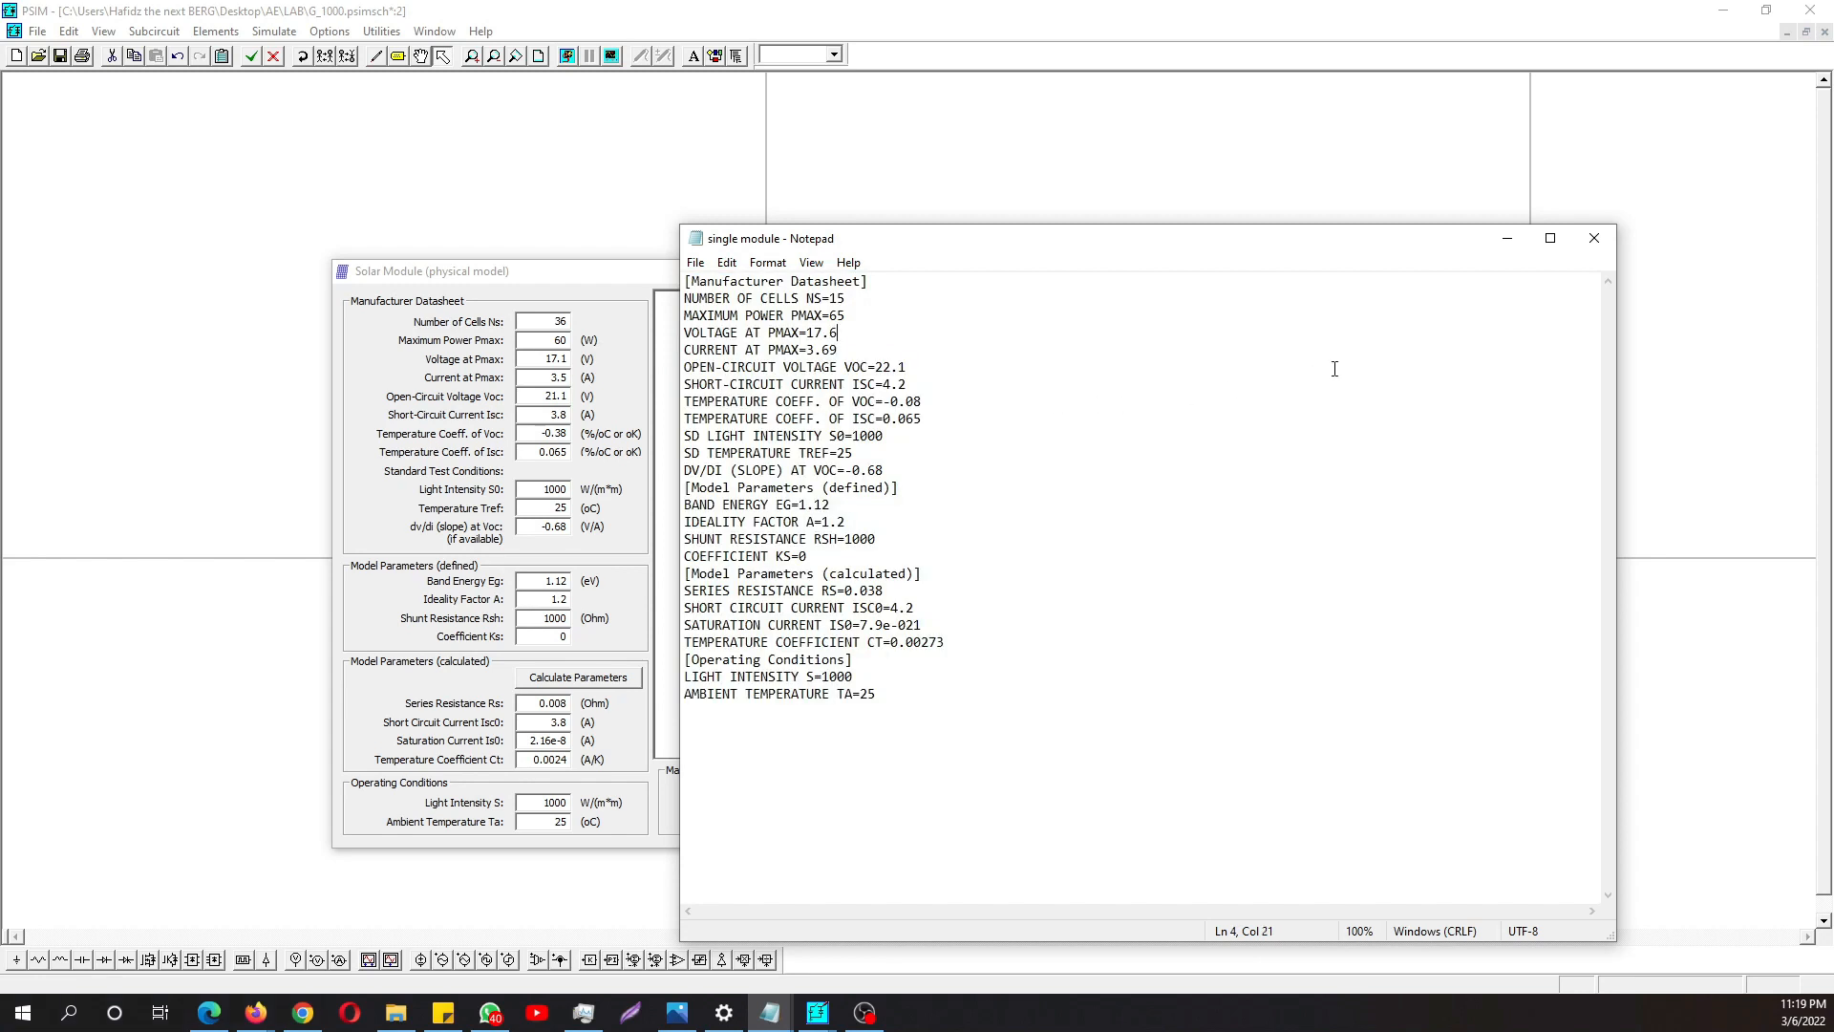
click(1507, 239)
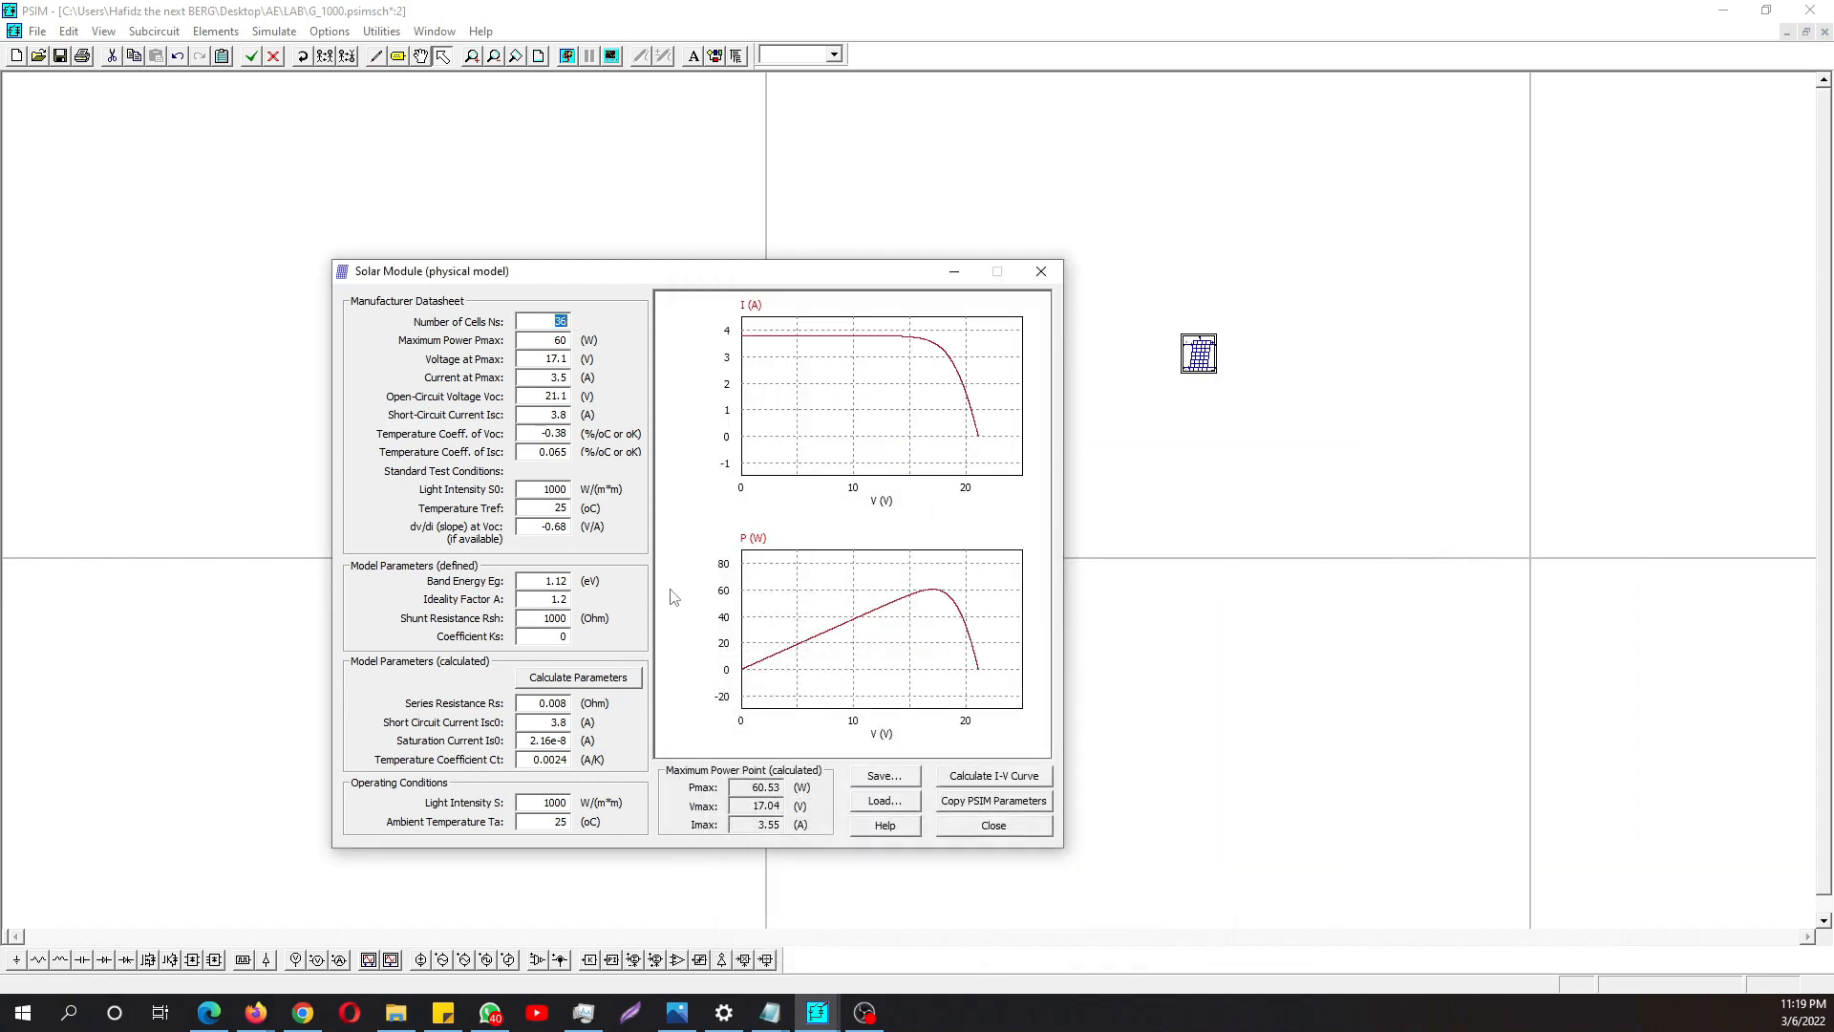
- Load the single module text file into the Solar Module utility
click(885, 803)
click(585, 503)
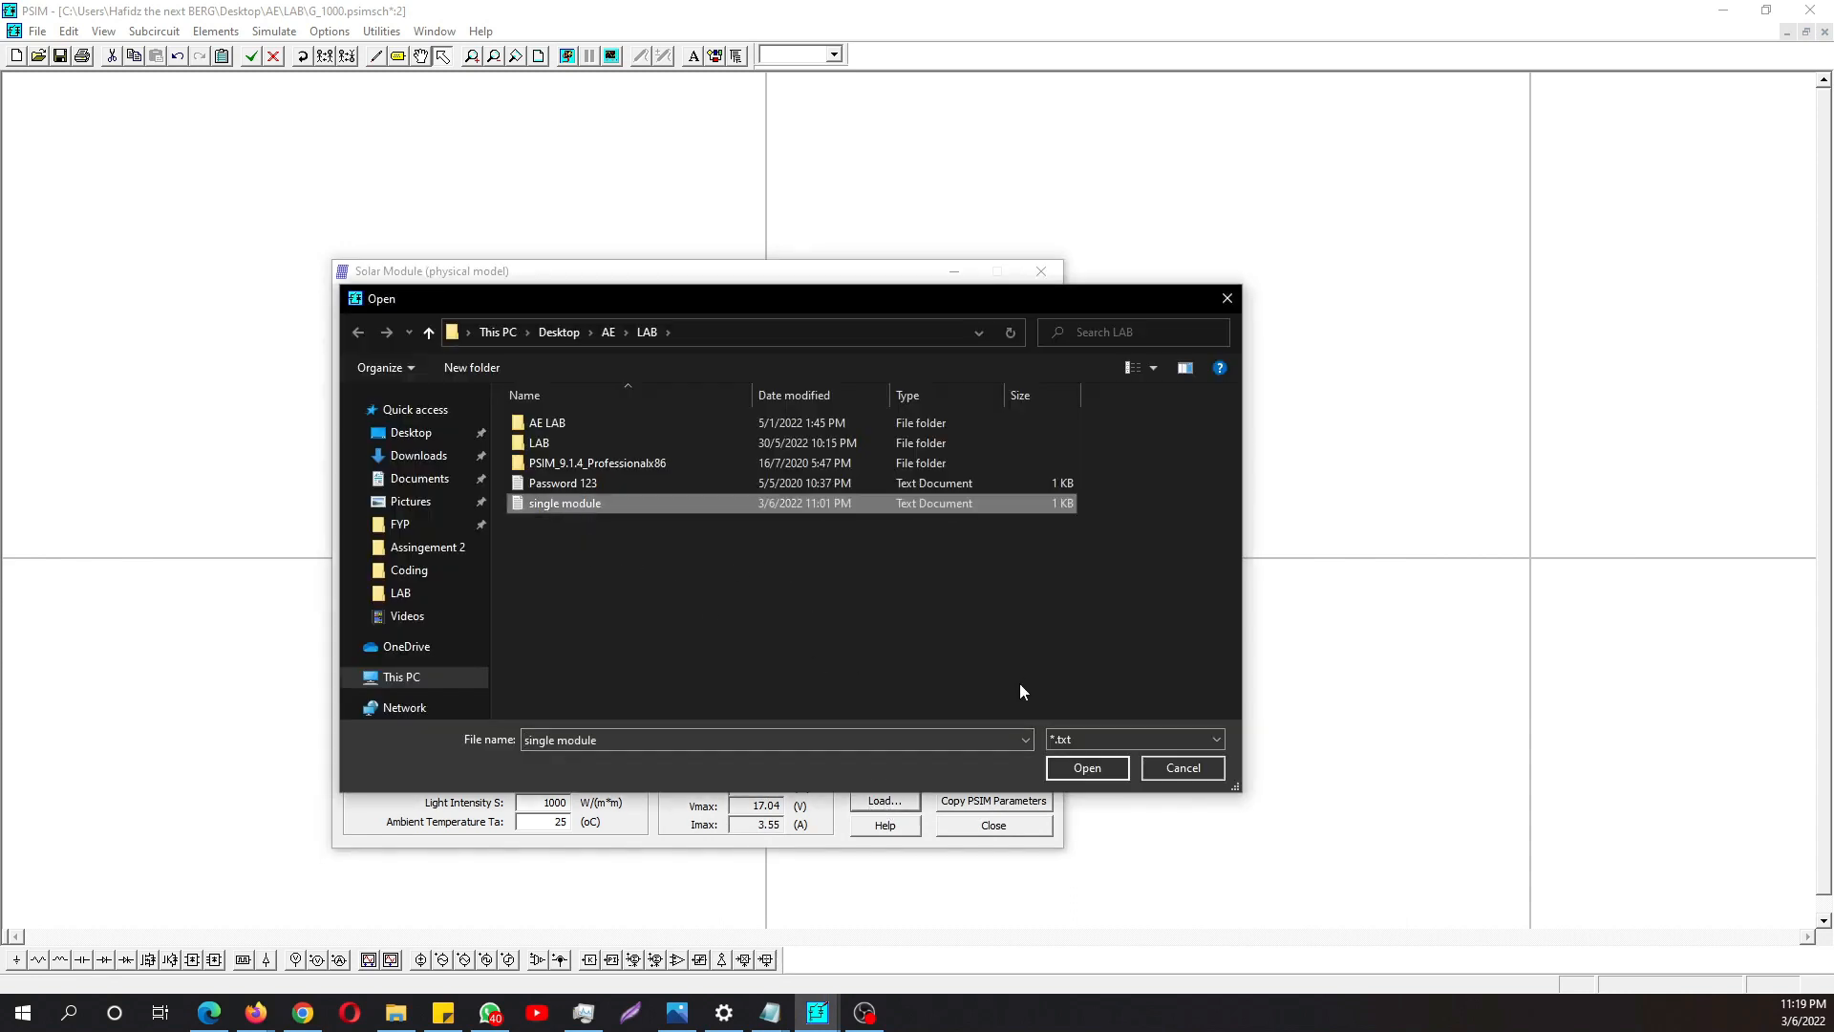
click(1081, 769)
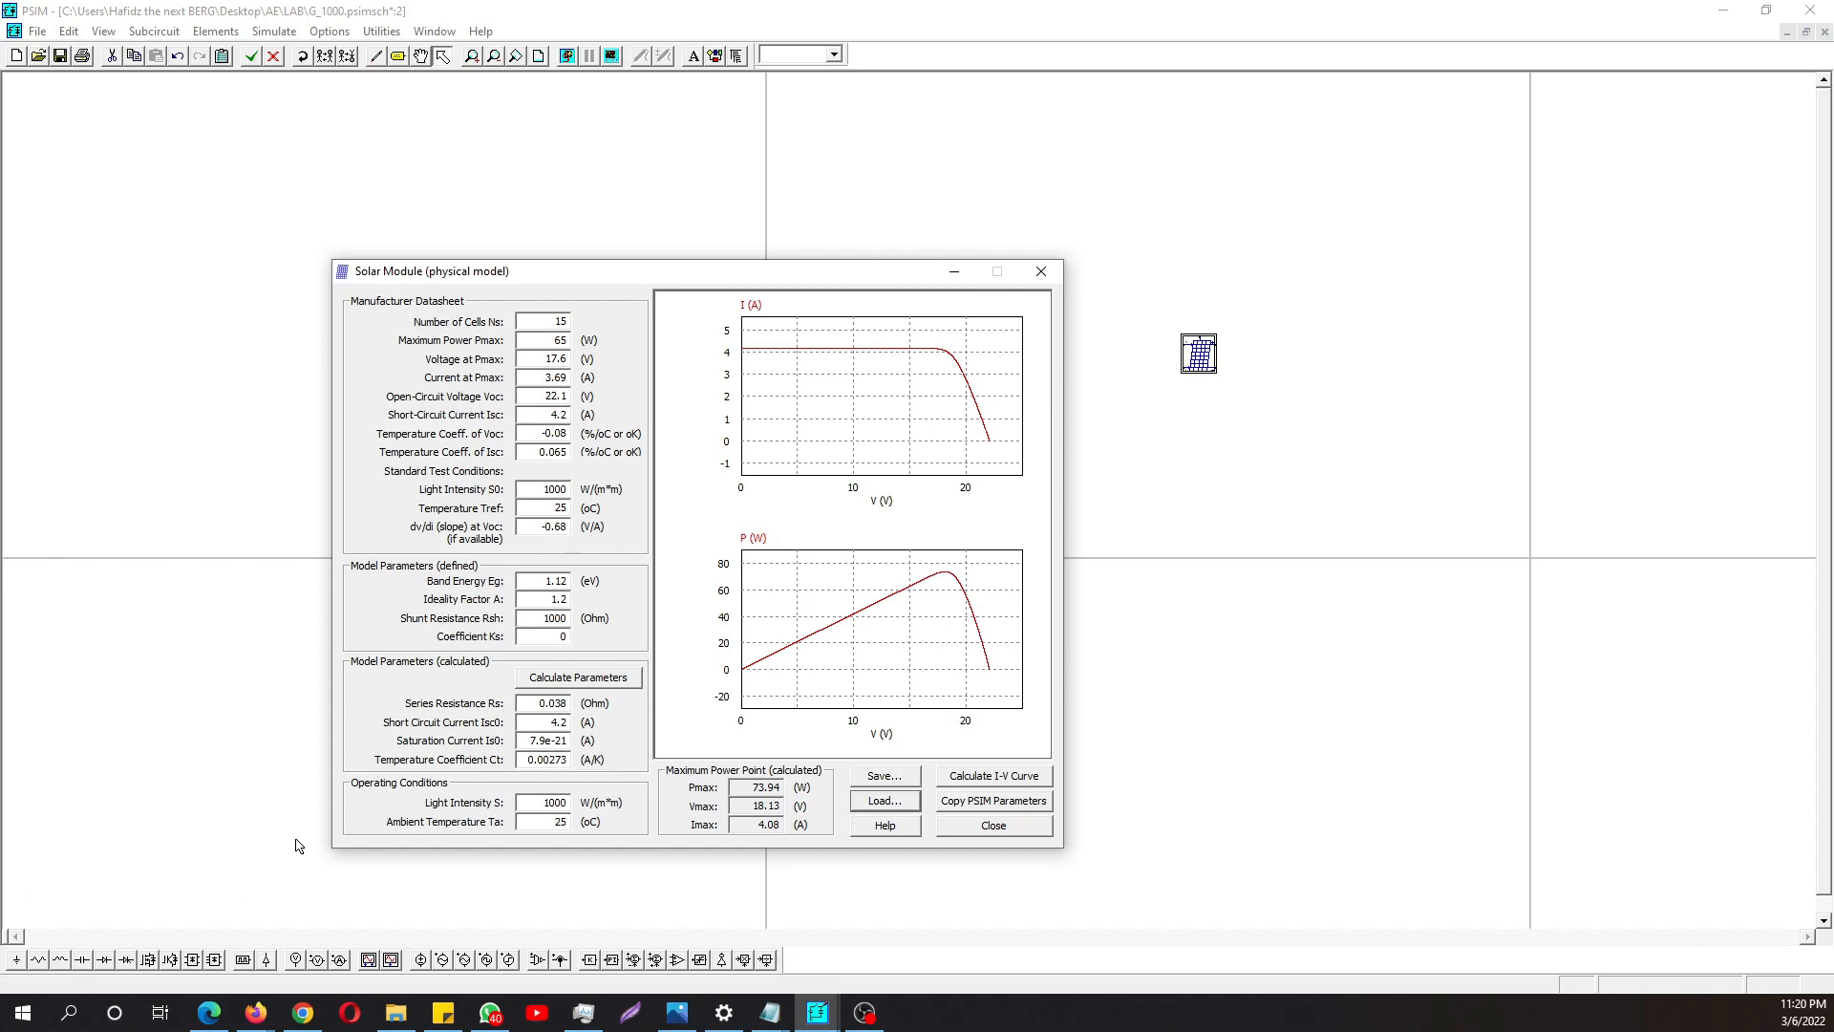
- Set the operating light intensity S to 350 W/m² and calculate the model parameters and I-V curve
double_click(541, 800)
text(3)
click(605, 685)
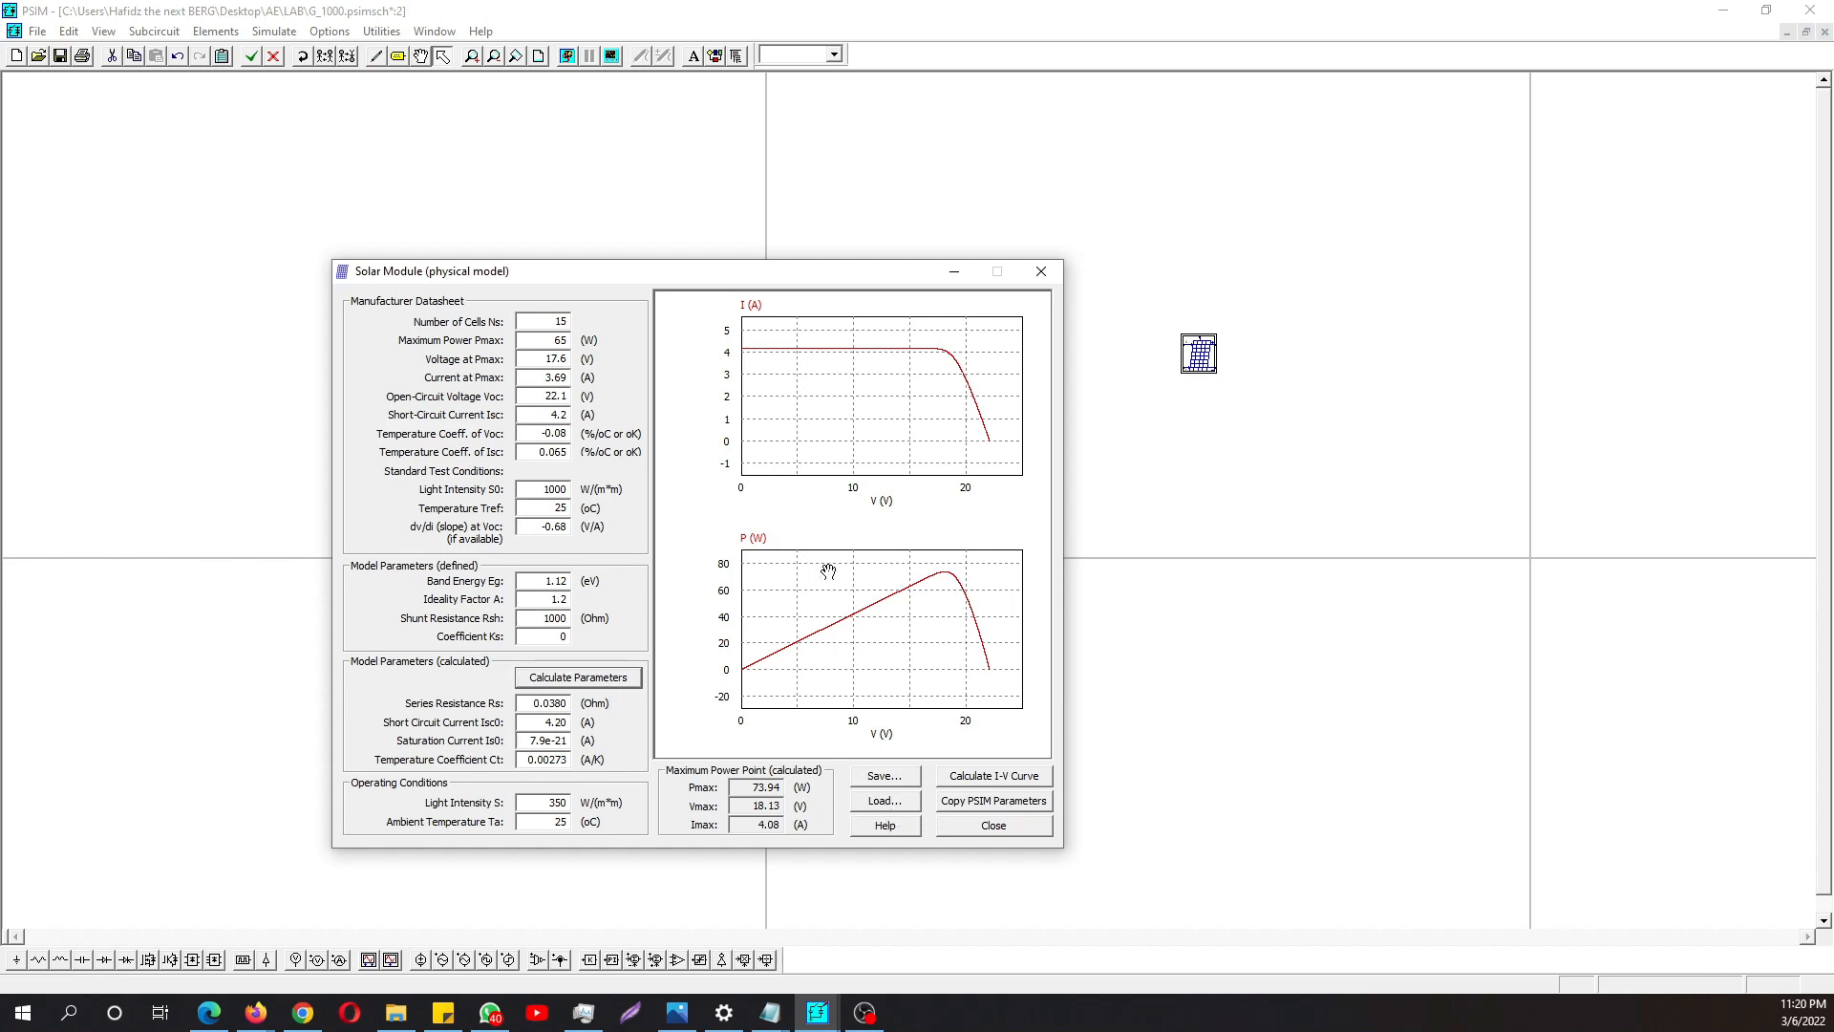
click(1002, 784)
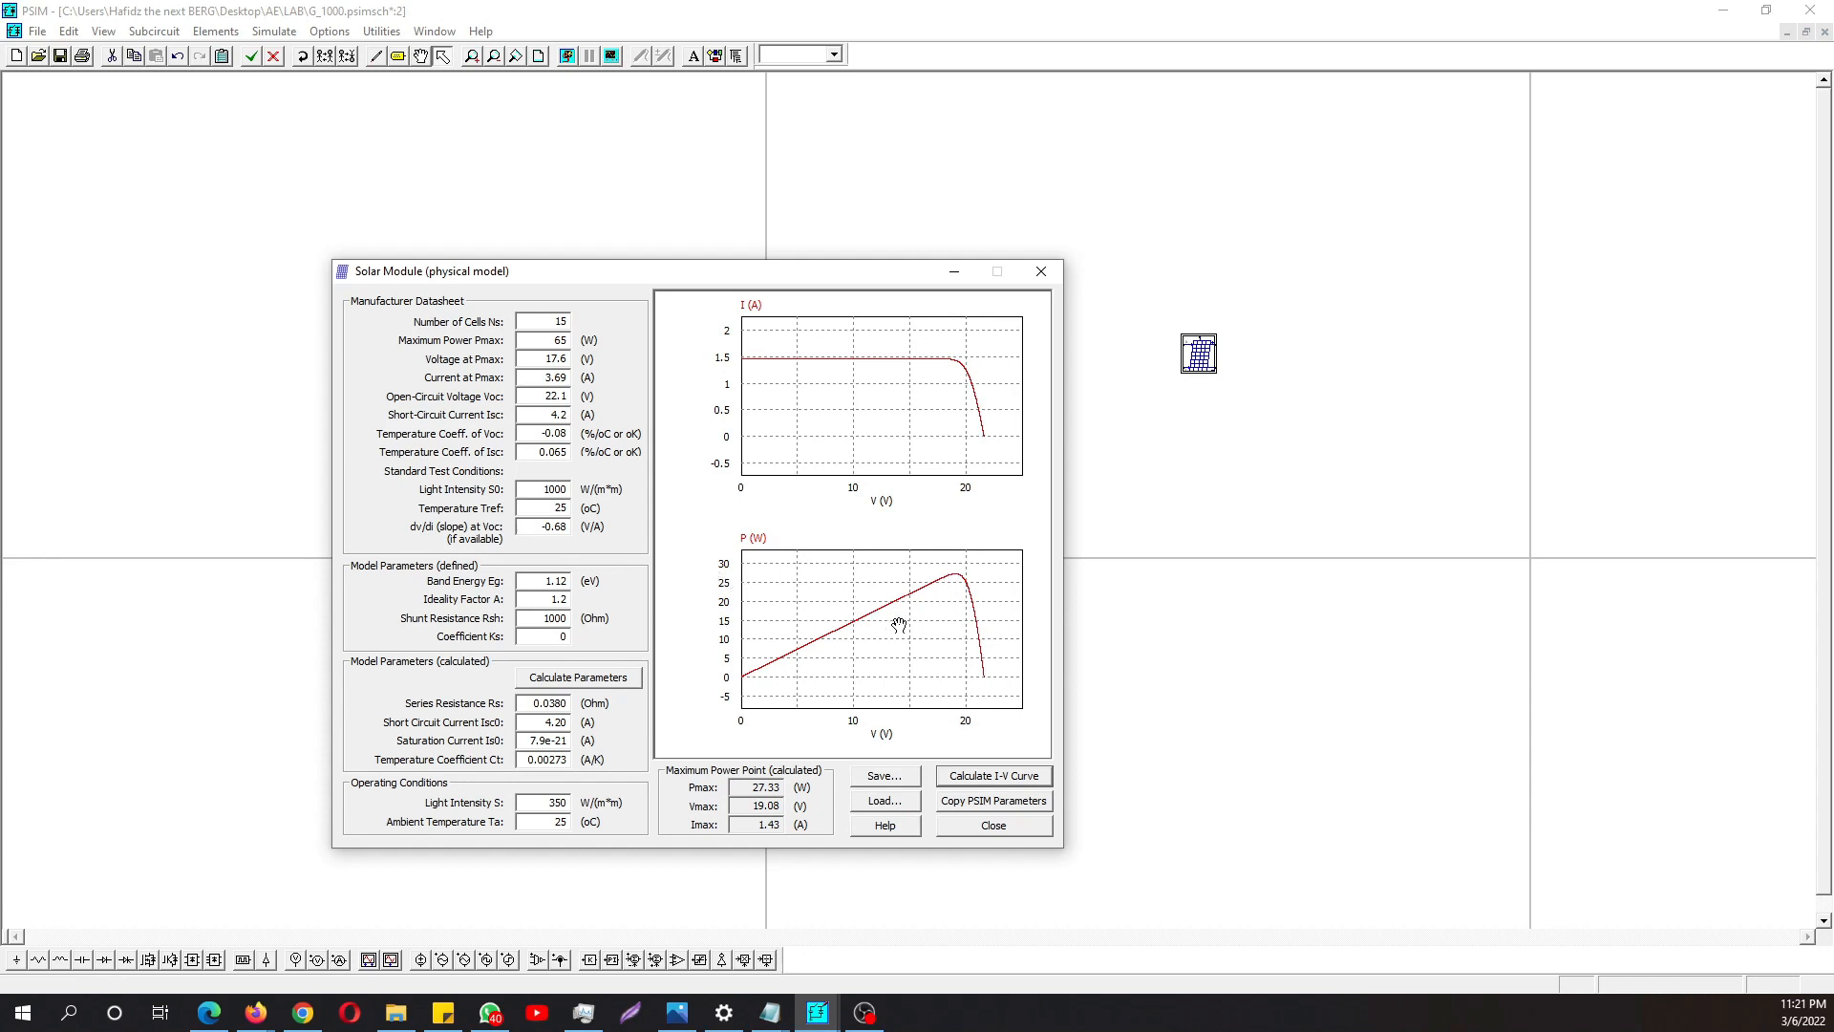
- Set the operating light intensity S to 500 W/m² and recalculate the model parameters and I-V curve
double_click(542, 805)
text(500)
click(594, 680)
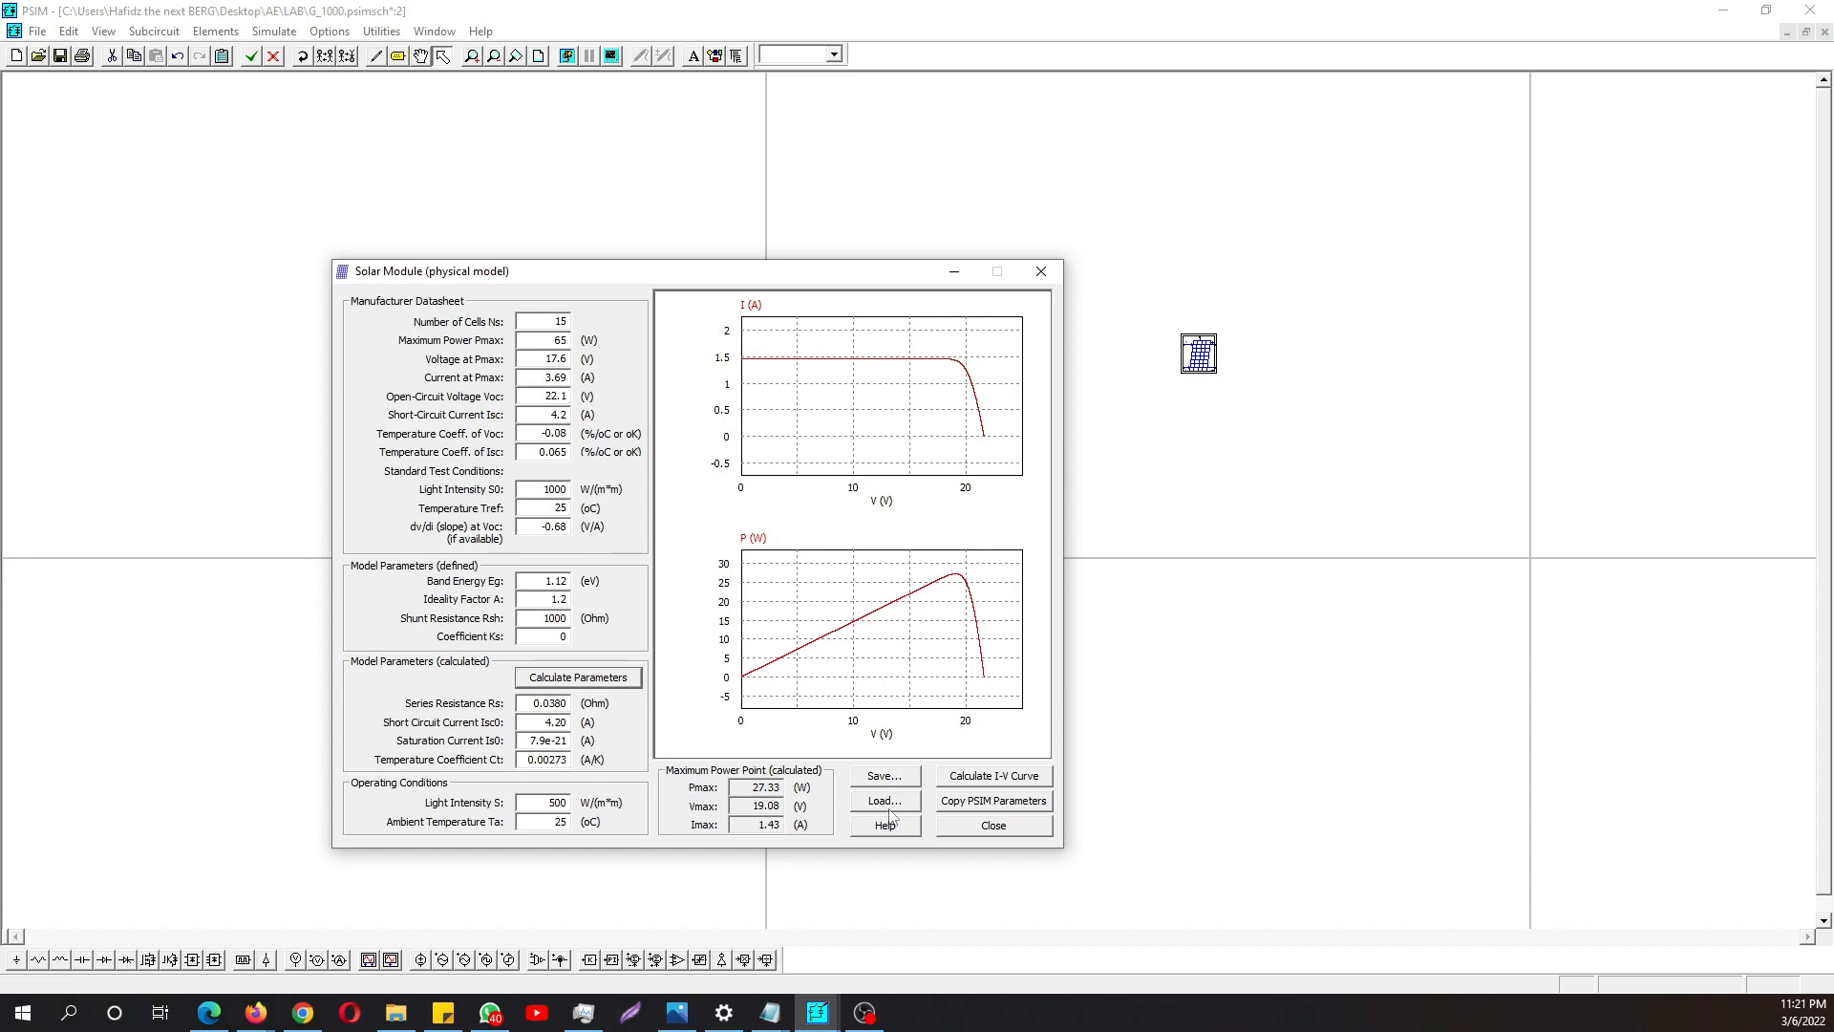
click(973, 778)
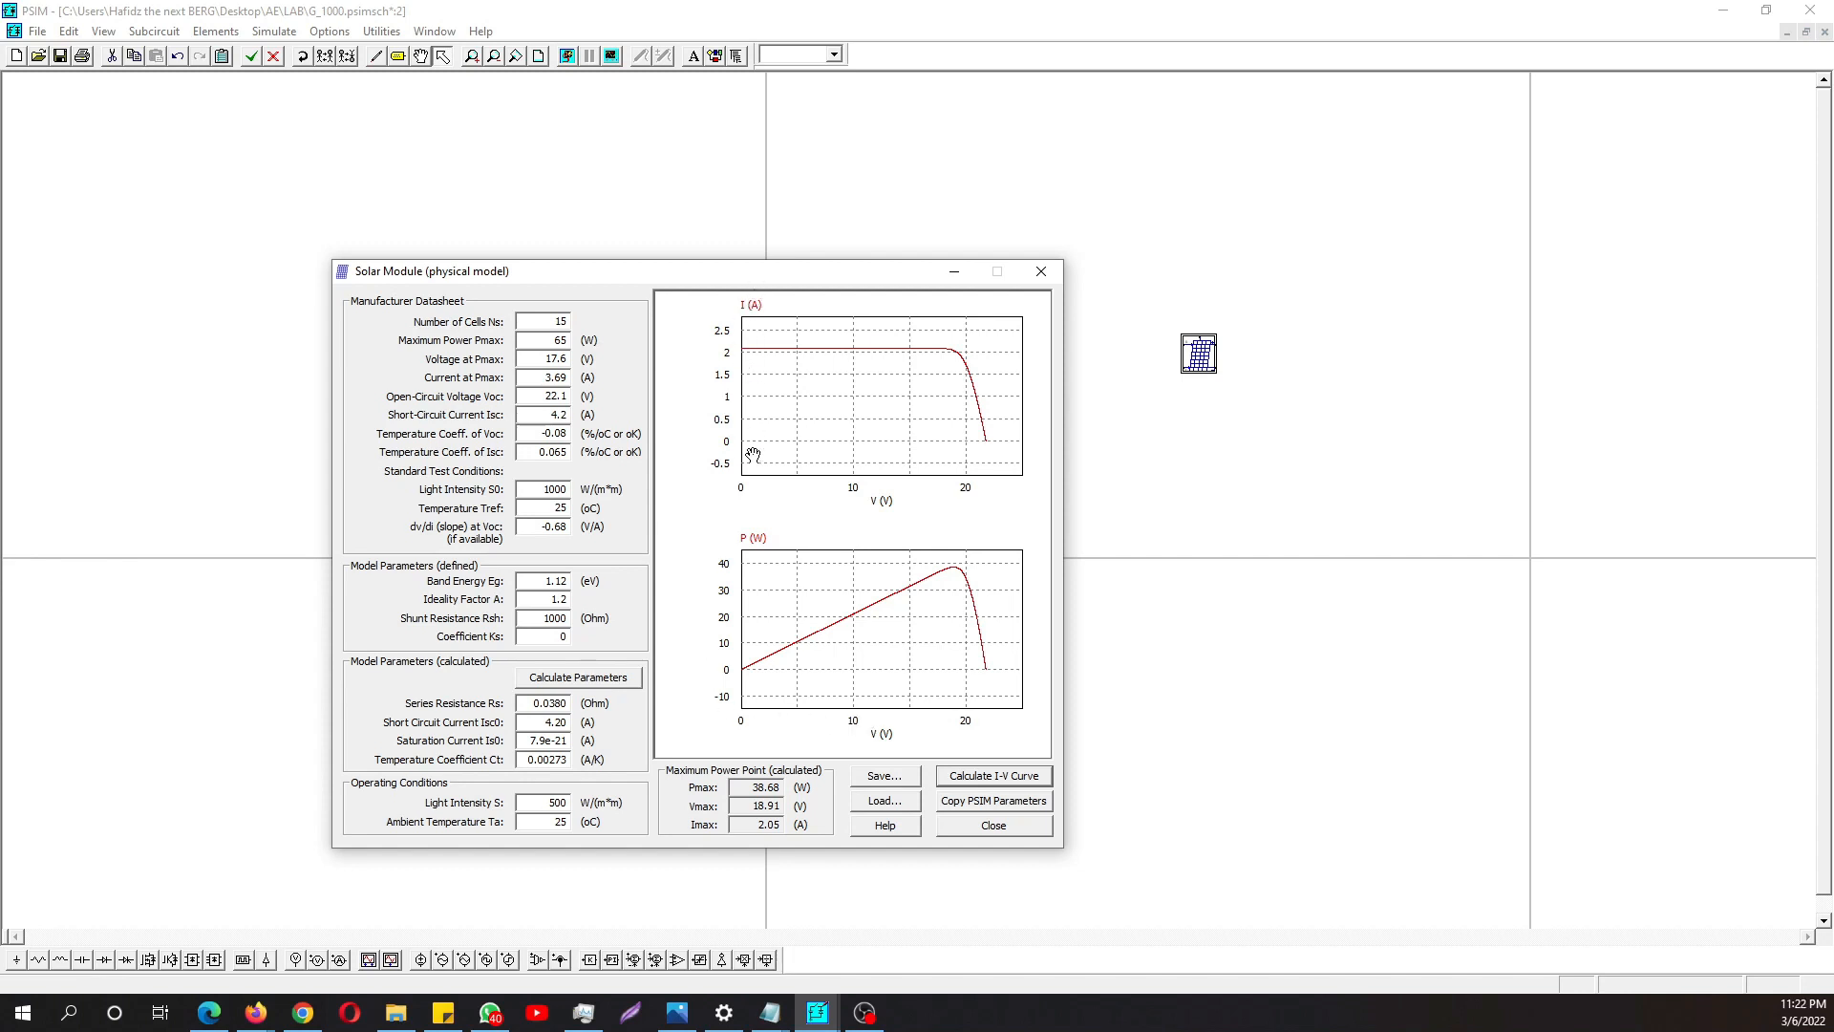
- Close the Solar Module utility and deselect the standalone solar module
key(alt+Tab)
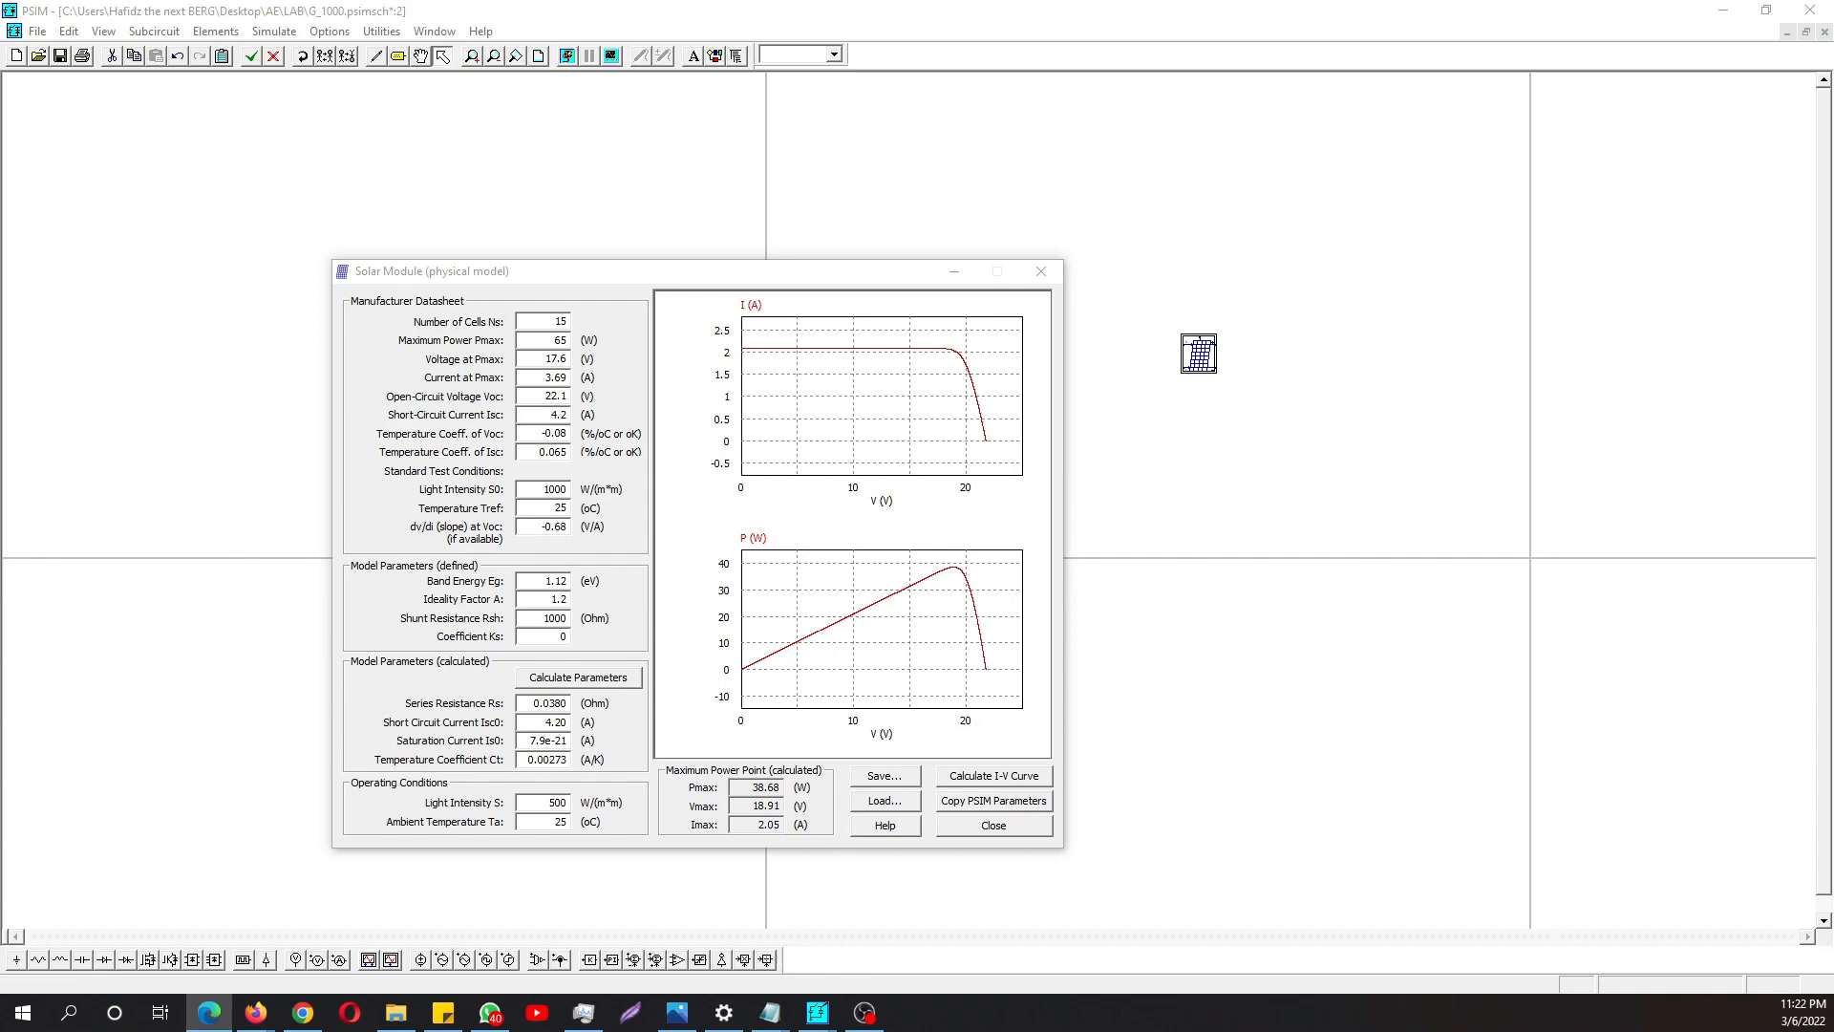
click(1041, 272)
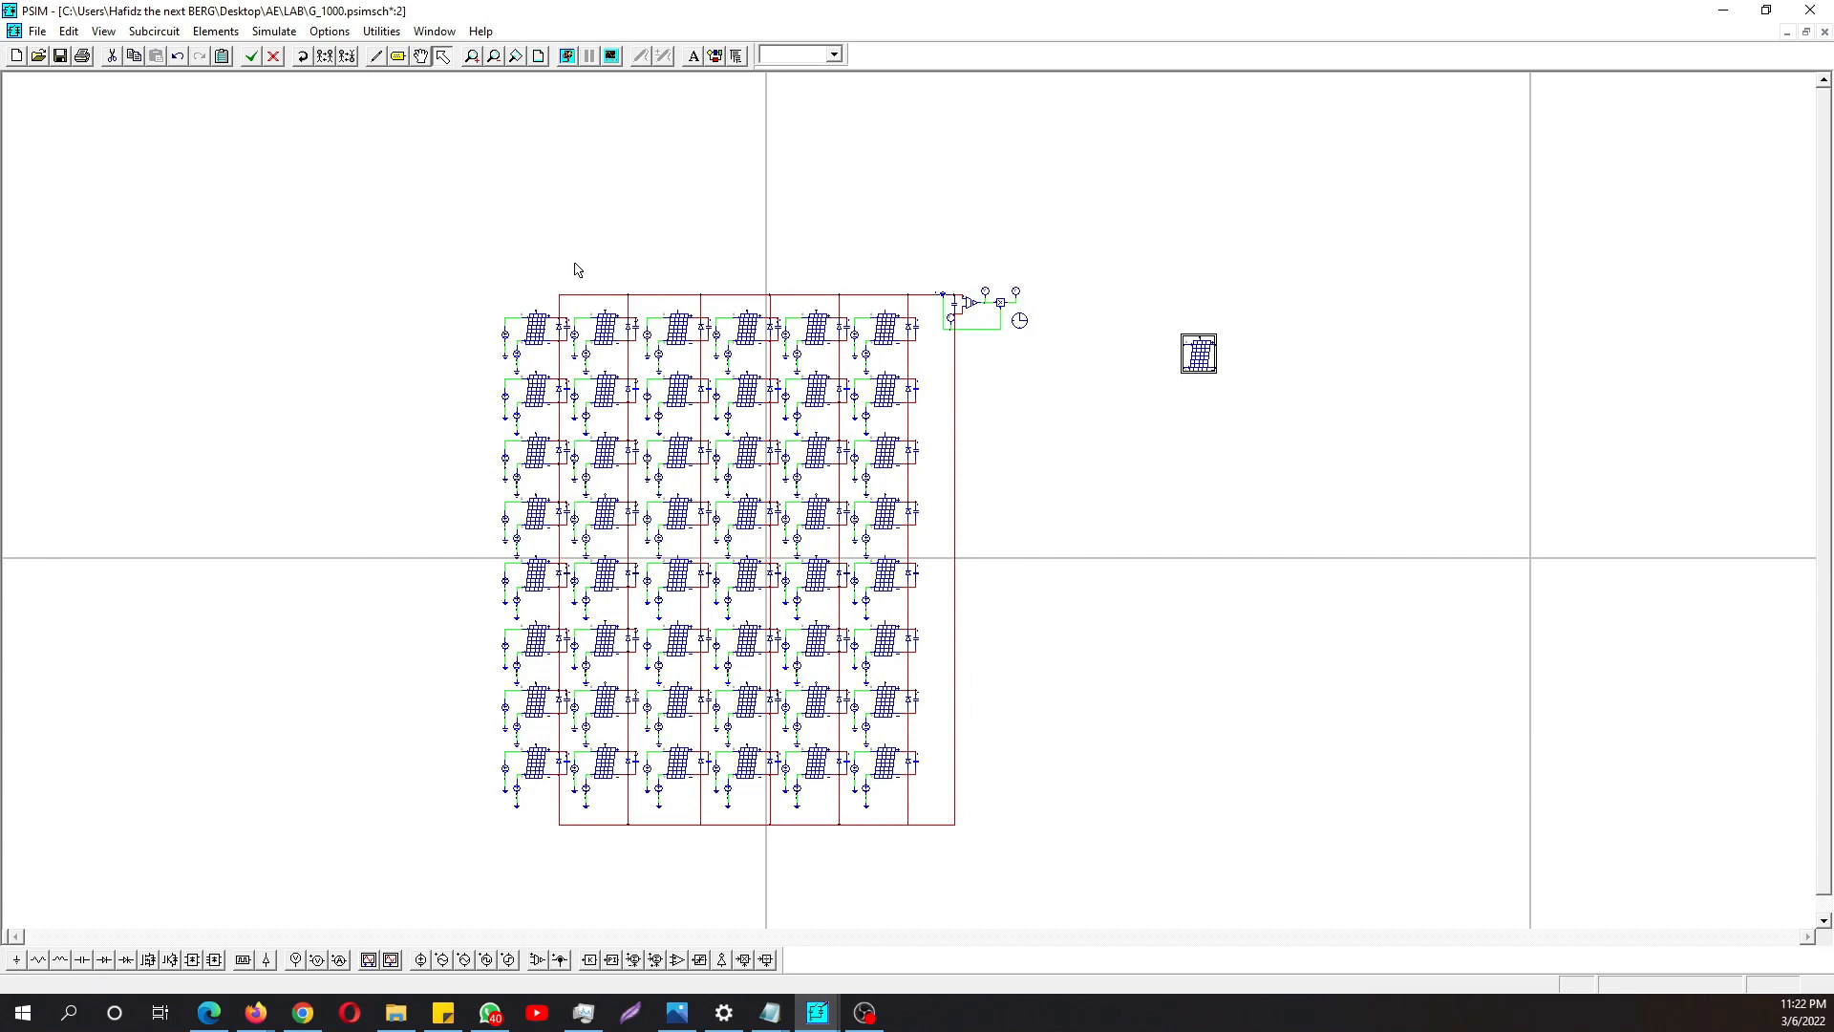
click(1080, 387)
click(868, 1017)
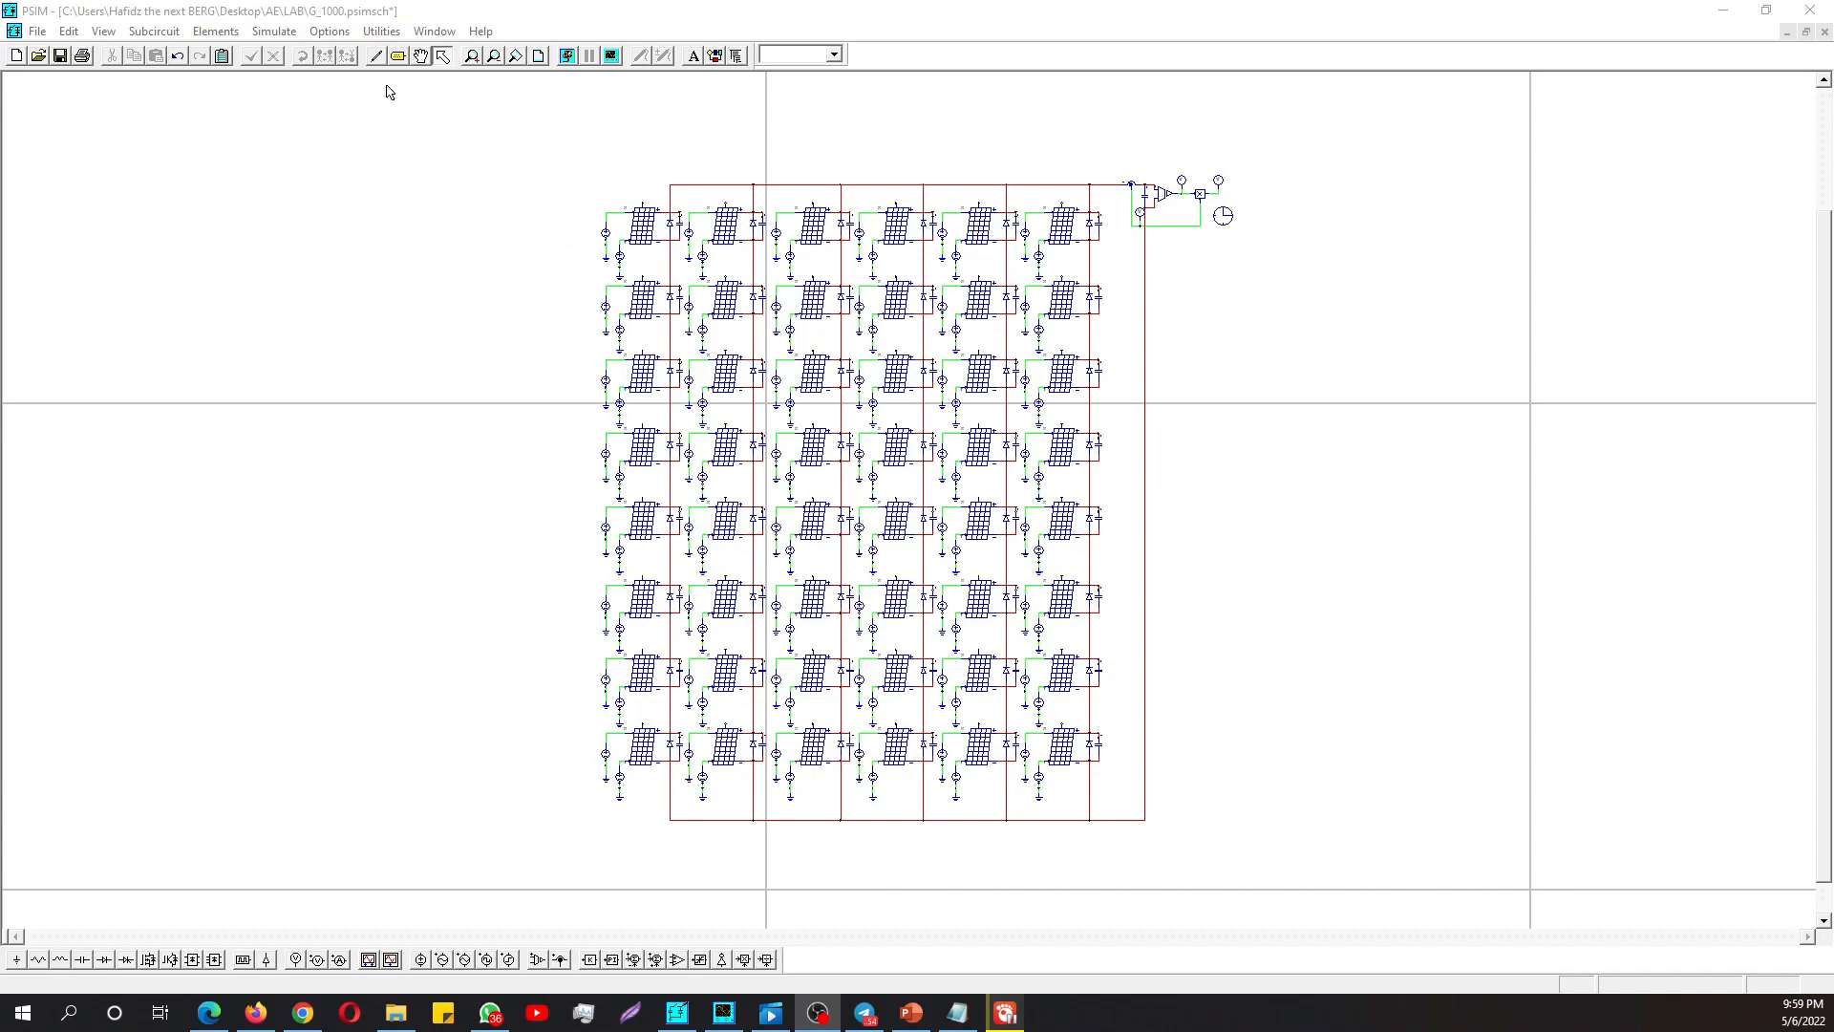
- Examine the diode and capacitor connected to the first solar module of the array
click(470, 57)
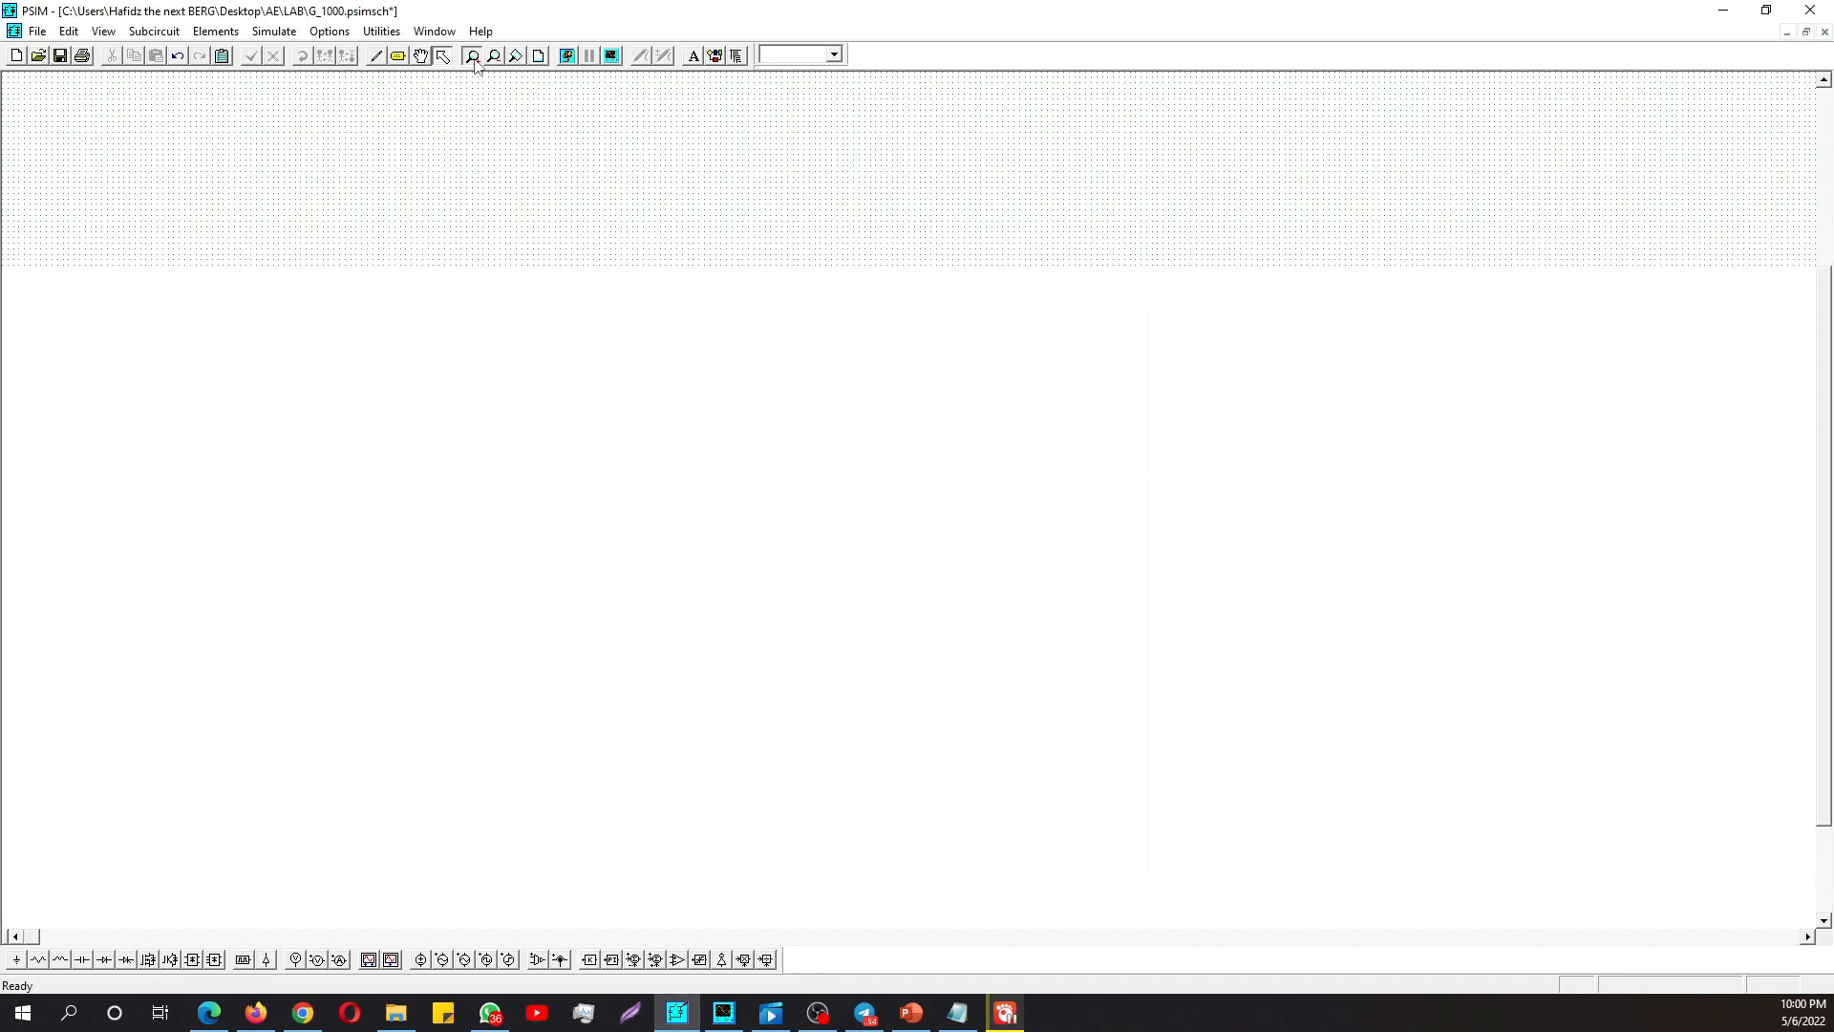
click(726, 180)
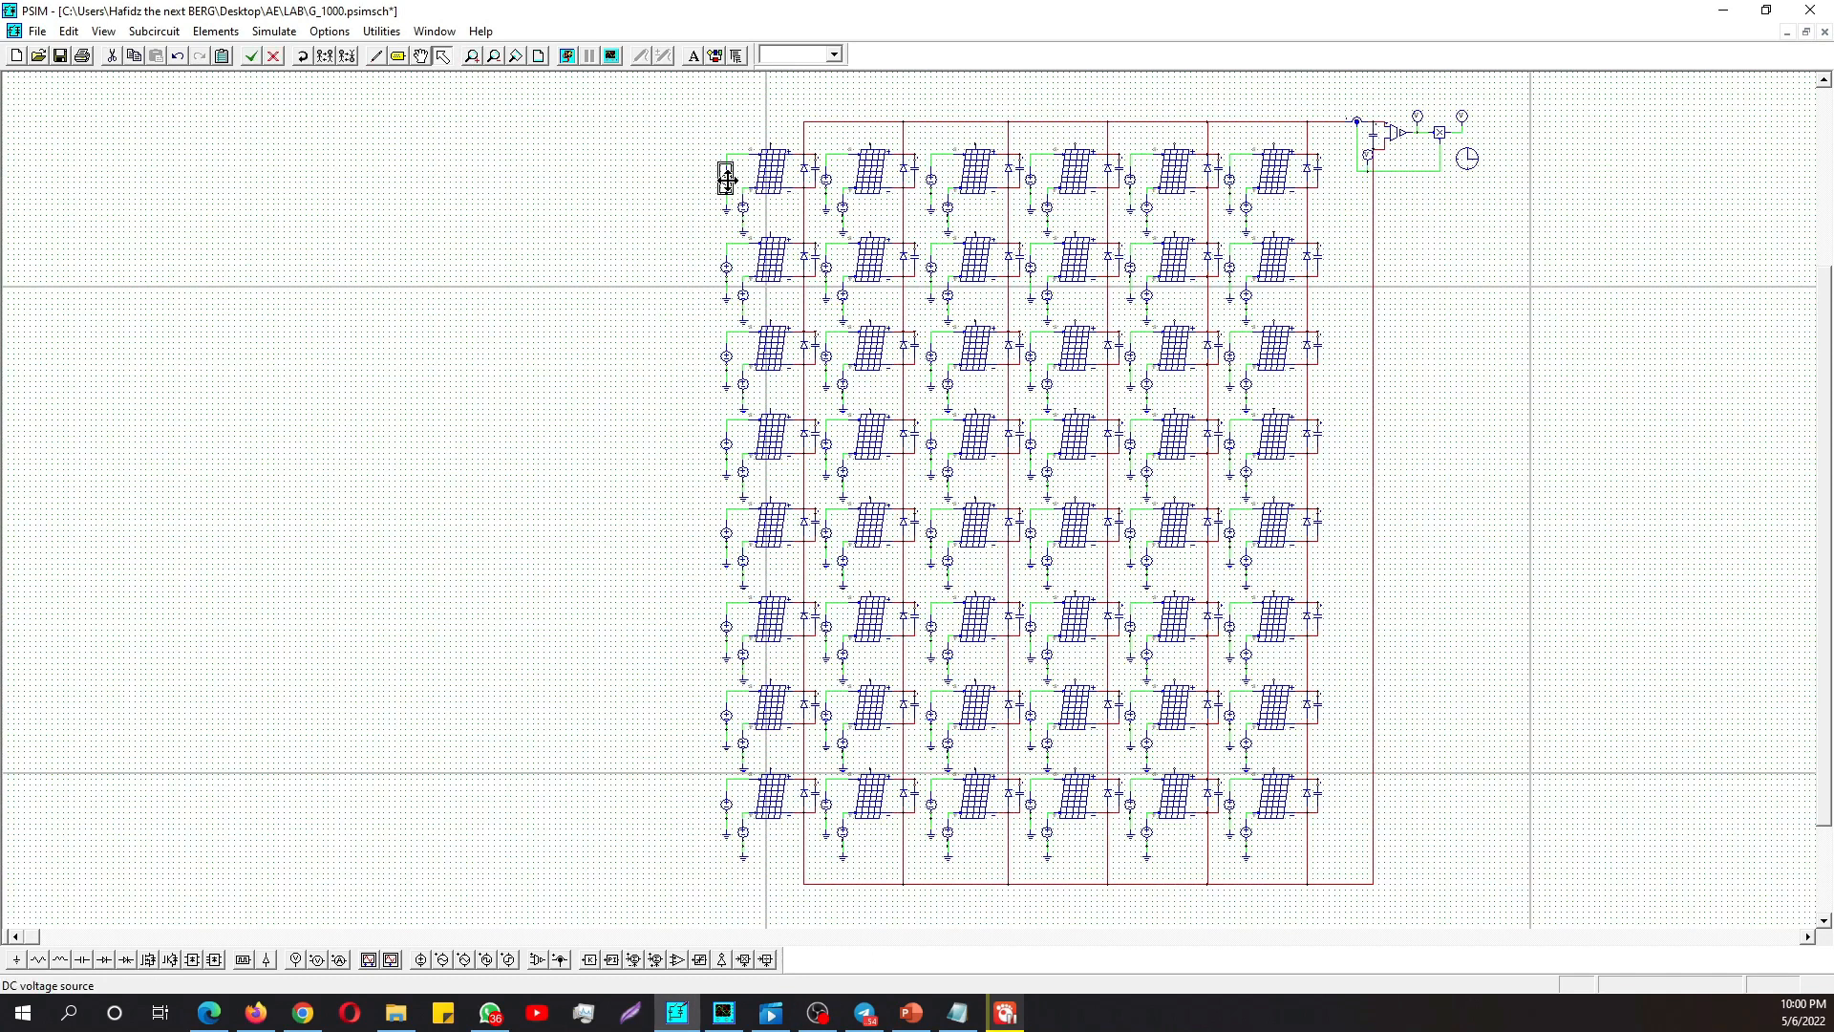
click(802, 171)
click(816, 171)
click(544, 246)
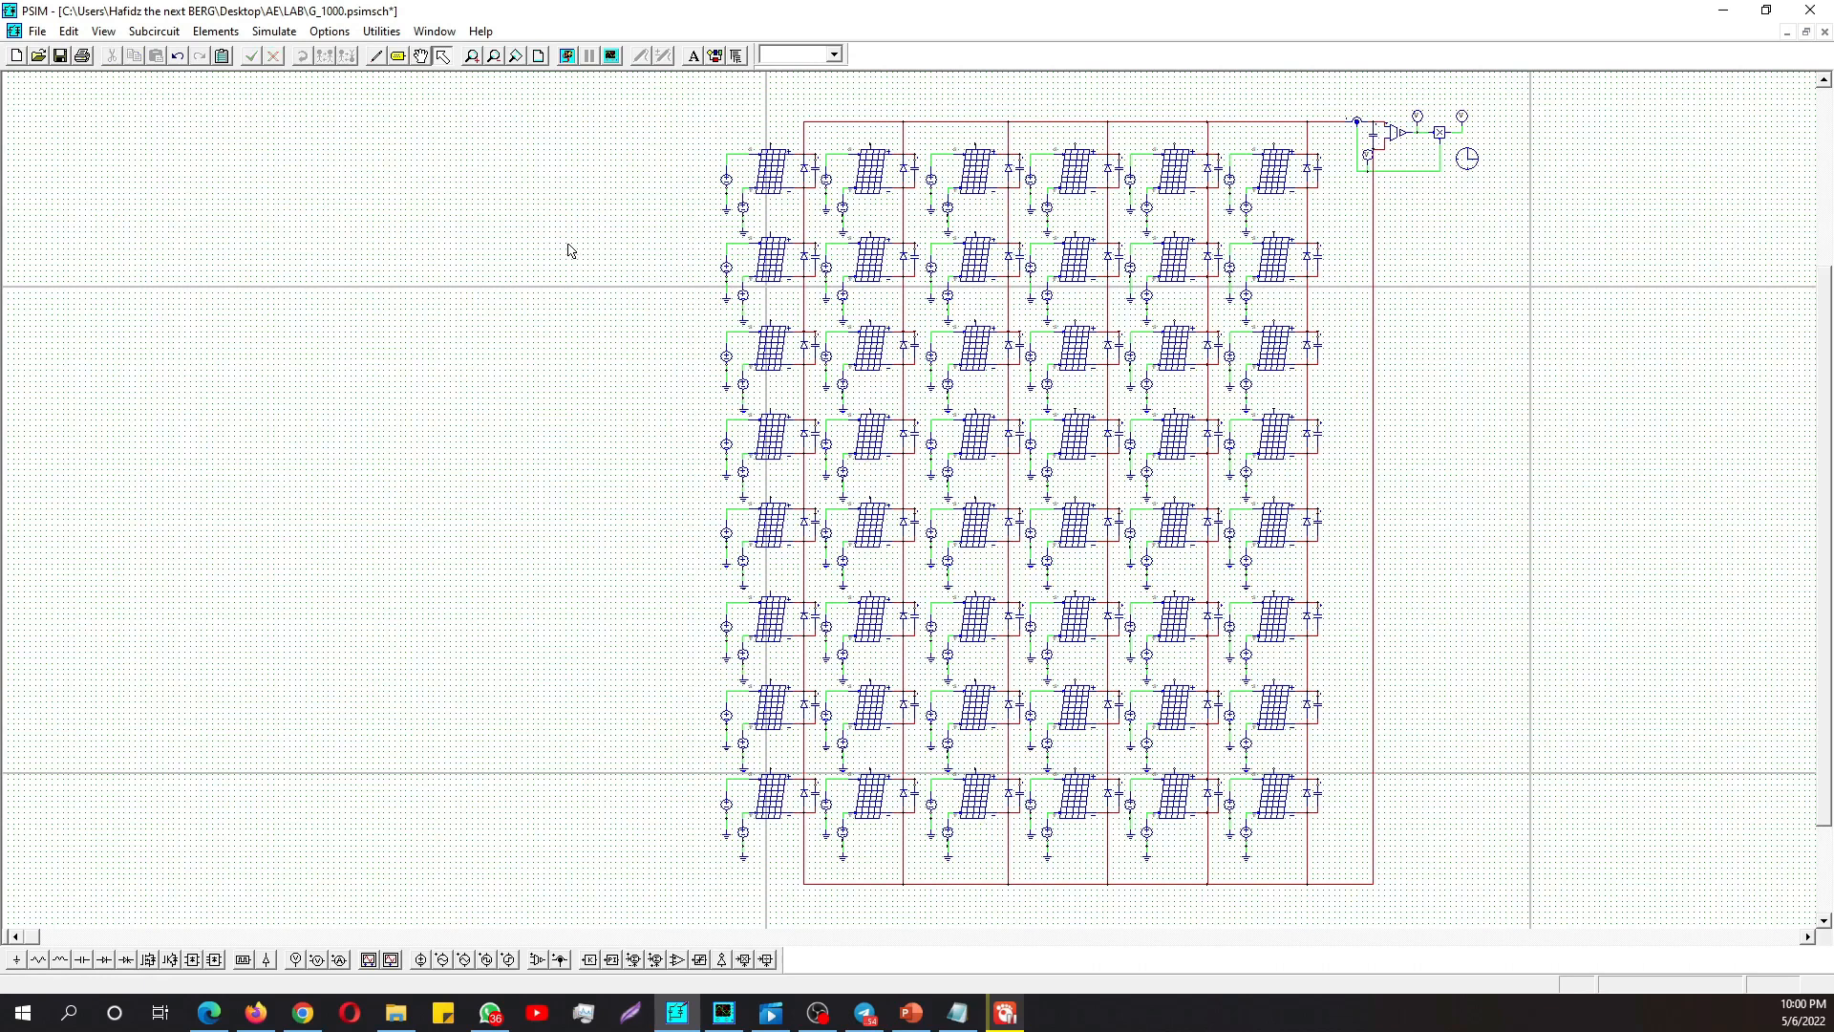
- Review the physical model parameters of the array's first solar module and close them again
double_click(770, 169)
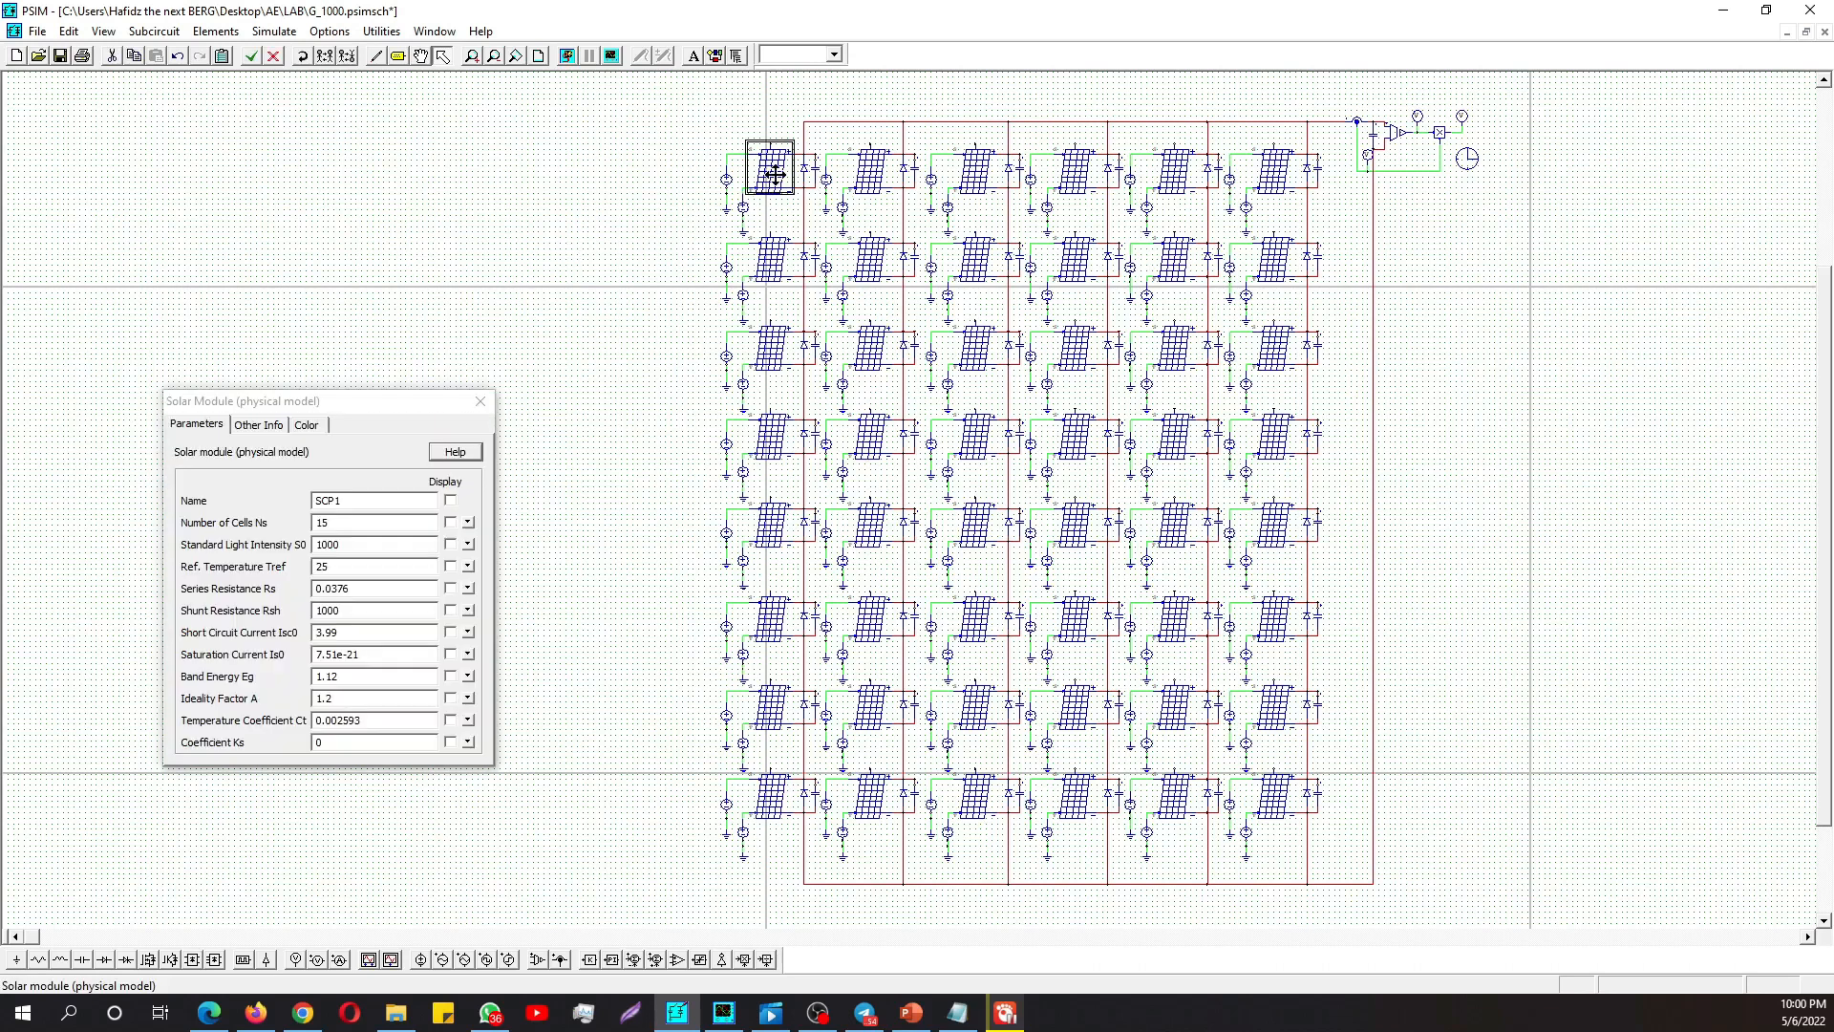
drag(289, 406, 373, 372)
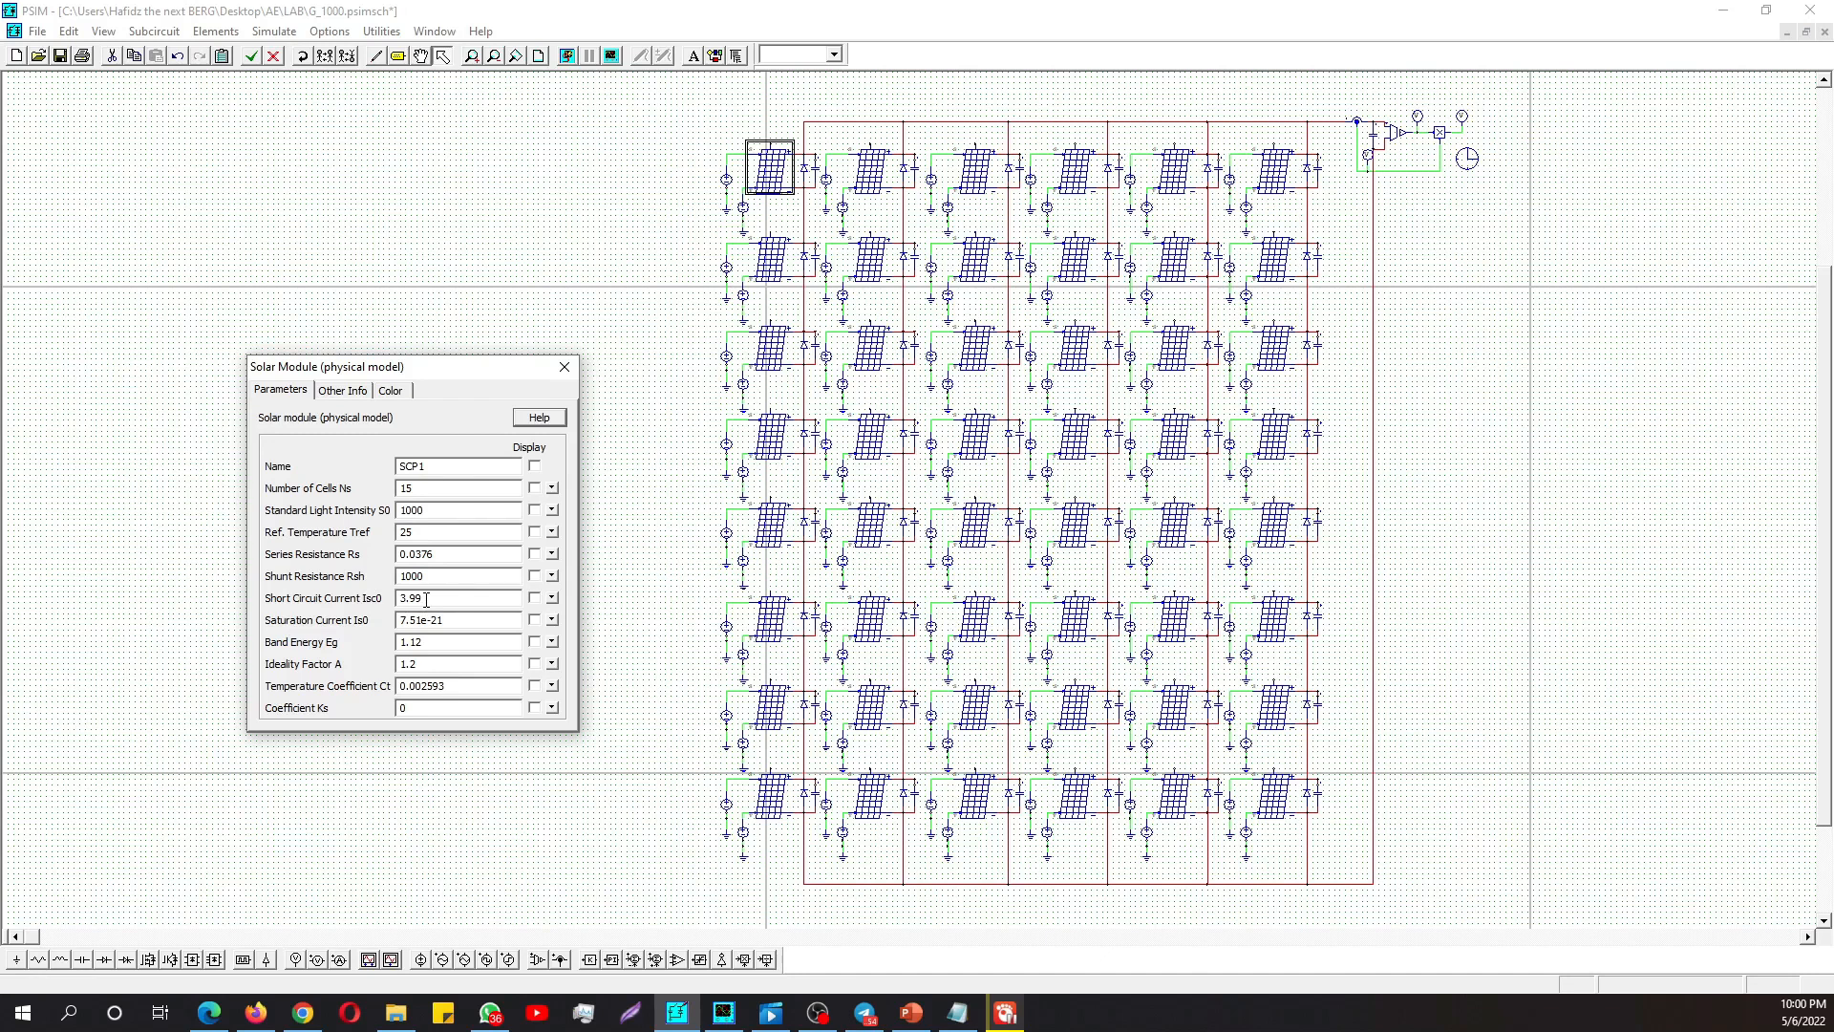
click(564, 367)
click(600, 226)
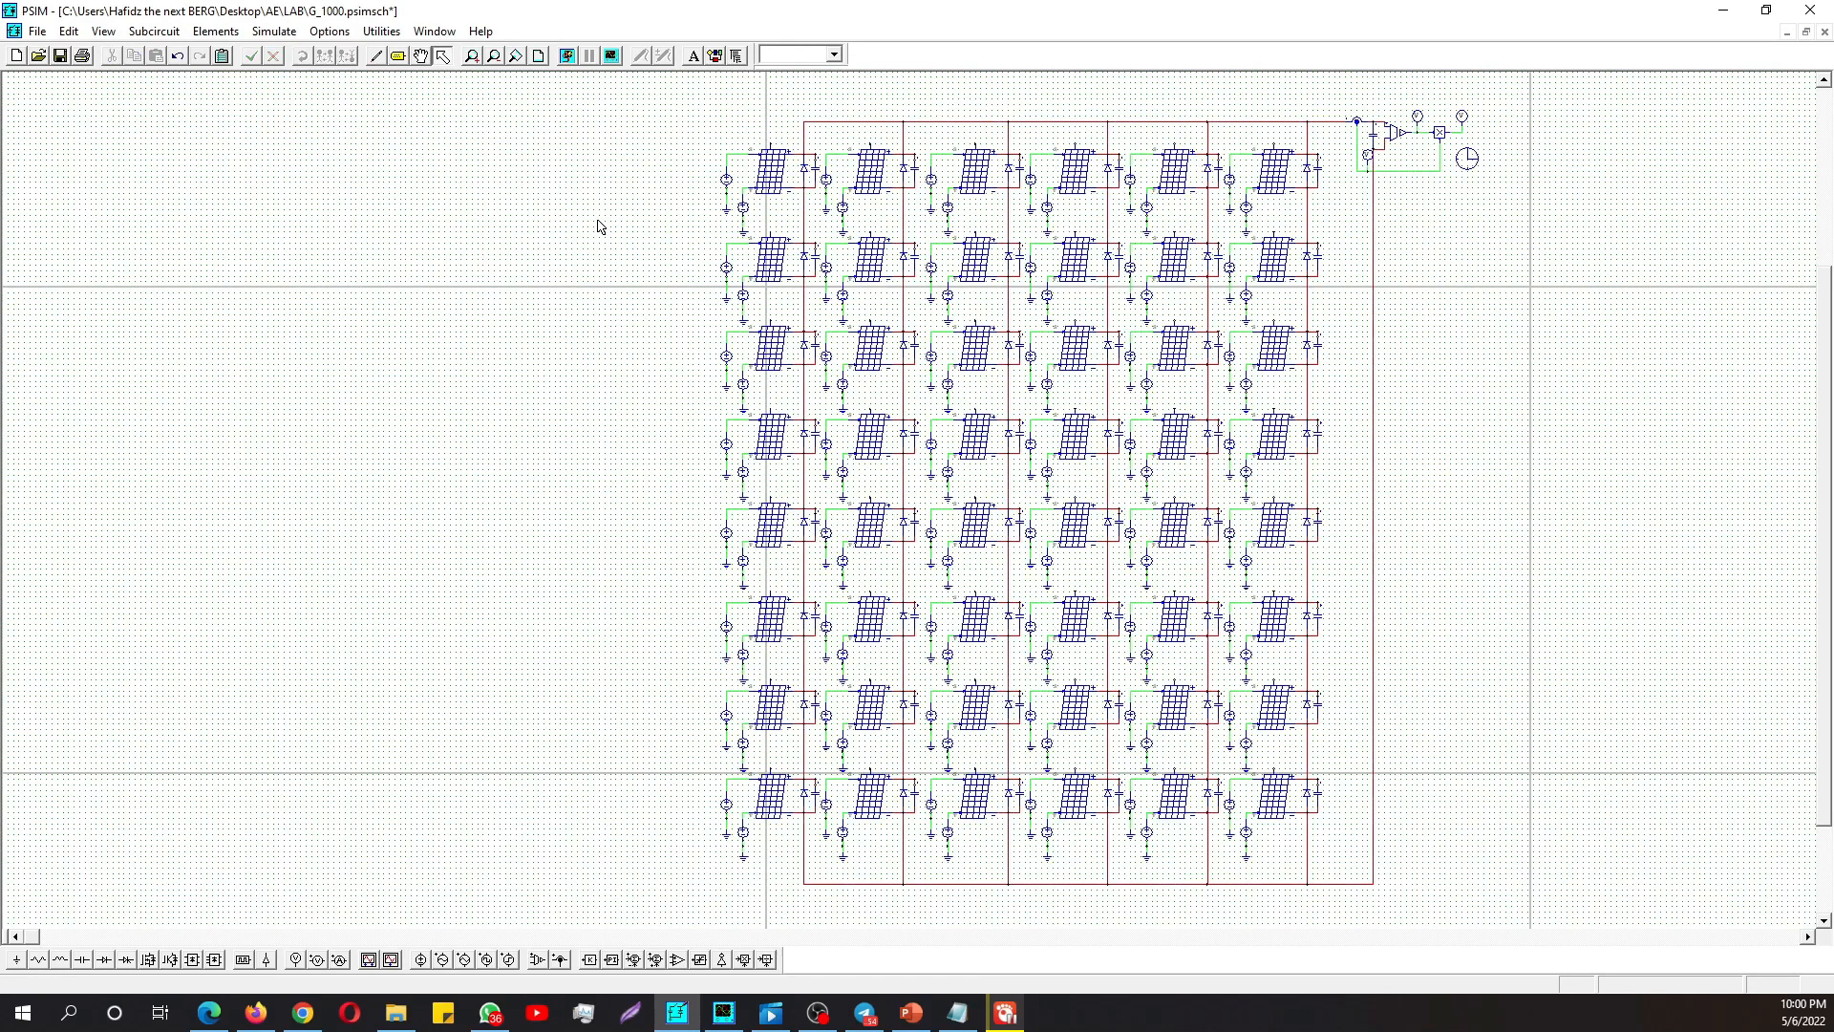
- Show the array's P-V curve in Simview, measure its global maximum power point, and return to the schematic
click(611, 56)
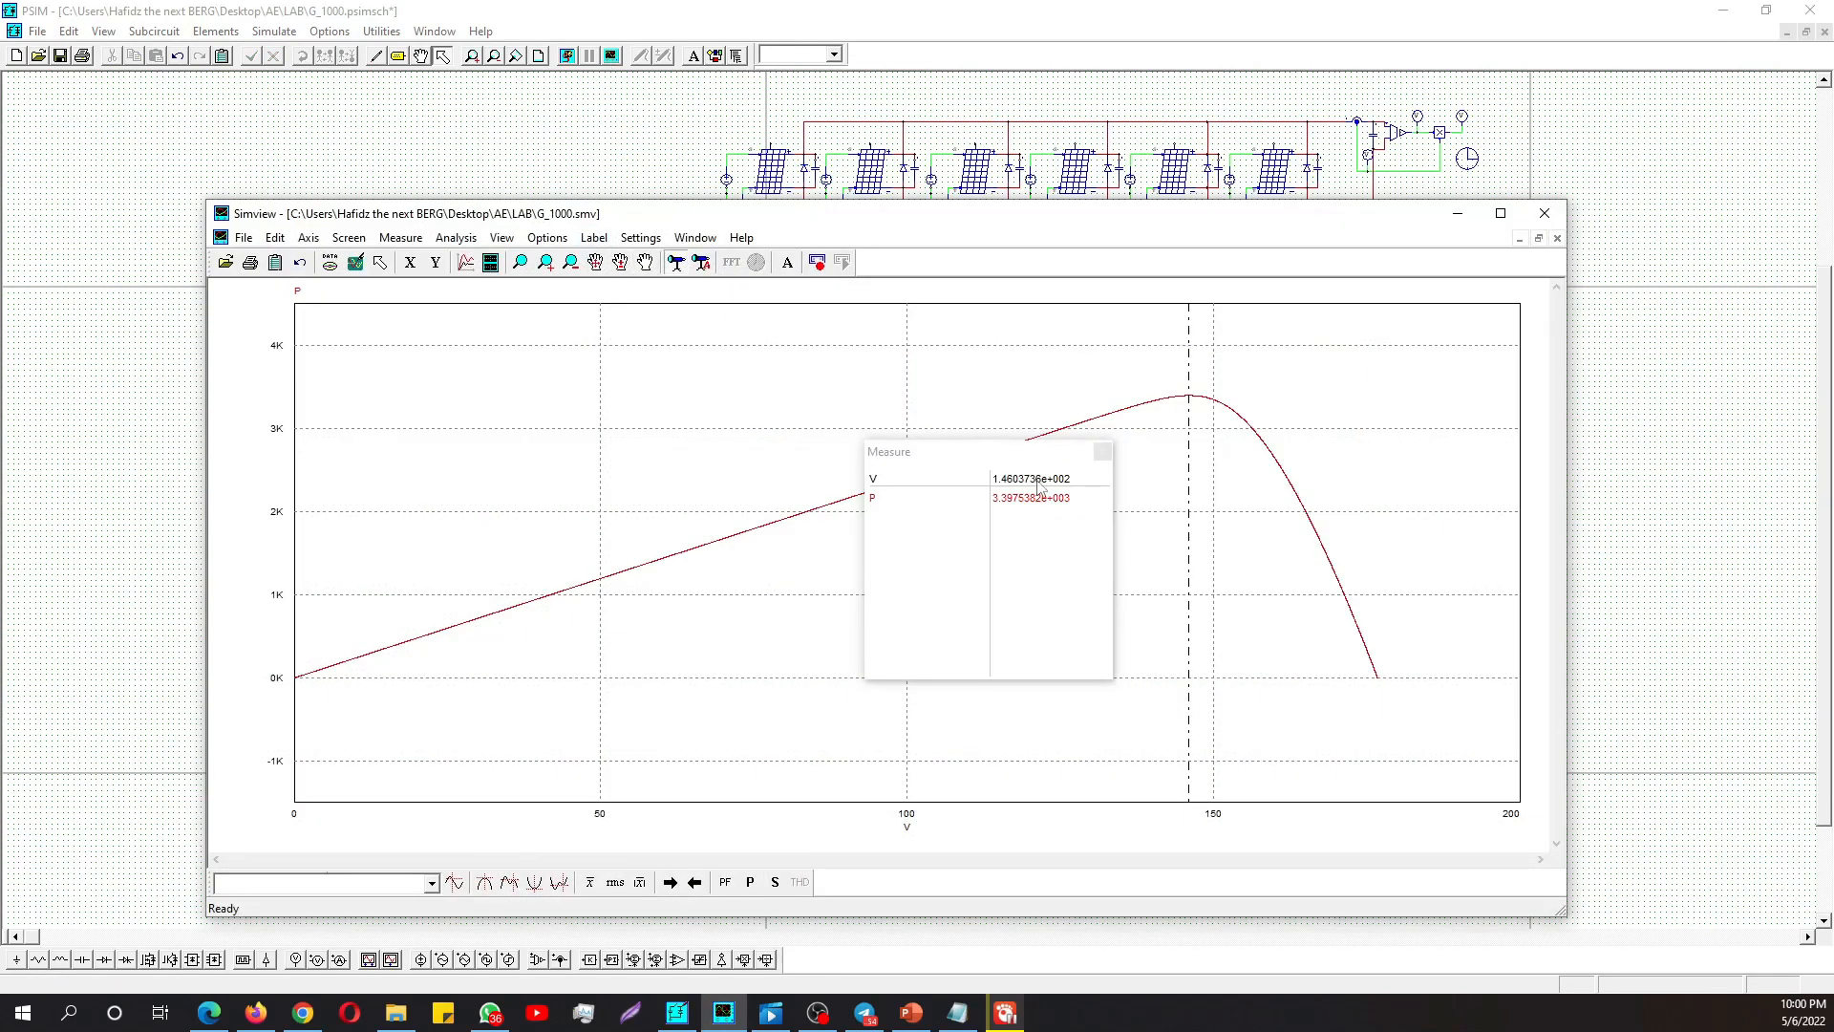
click(1102, 451)
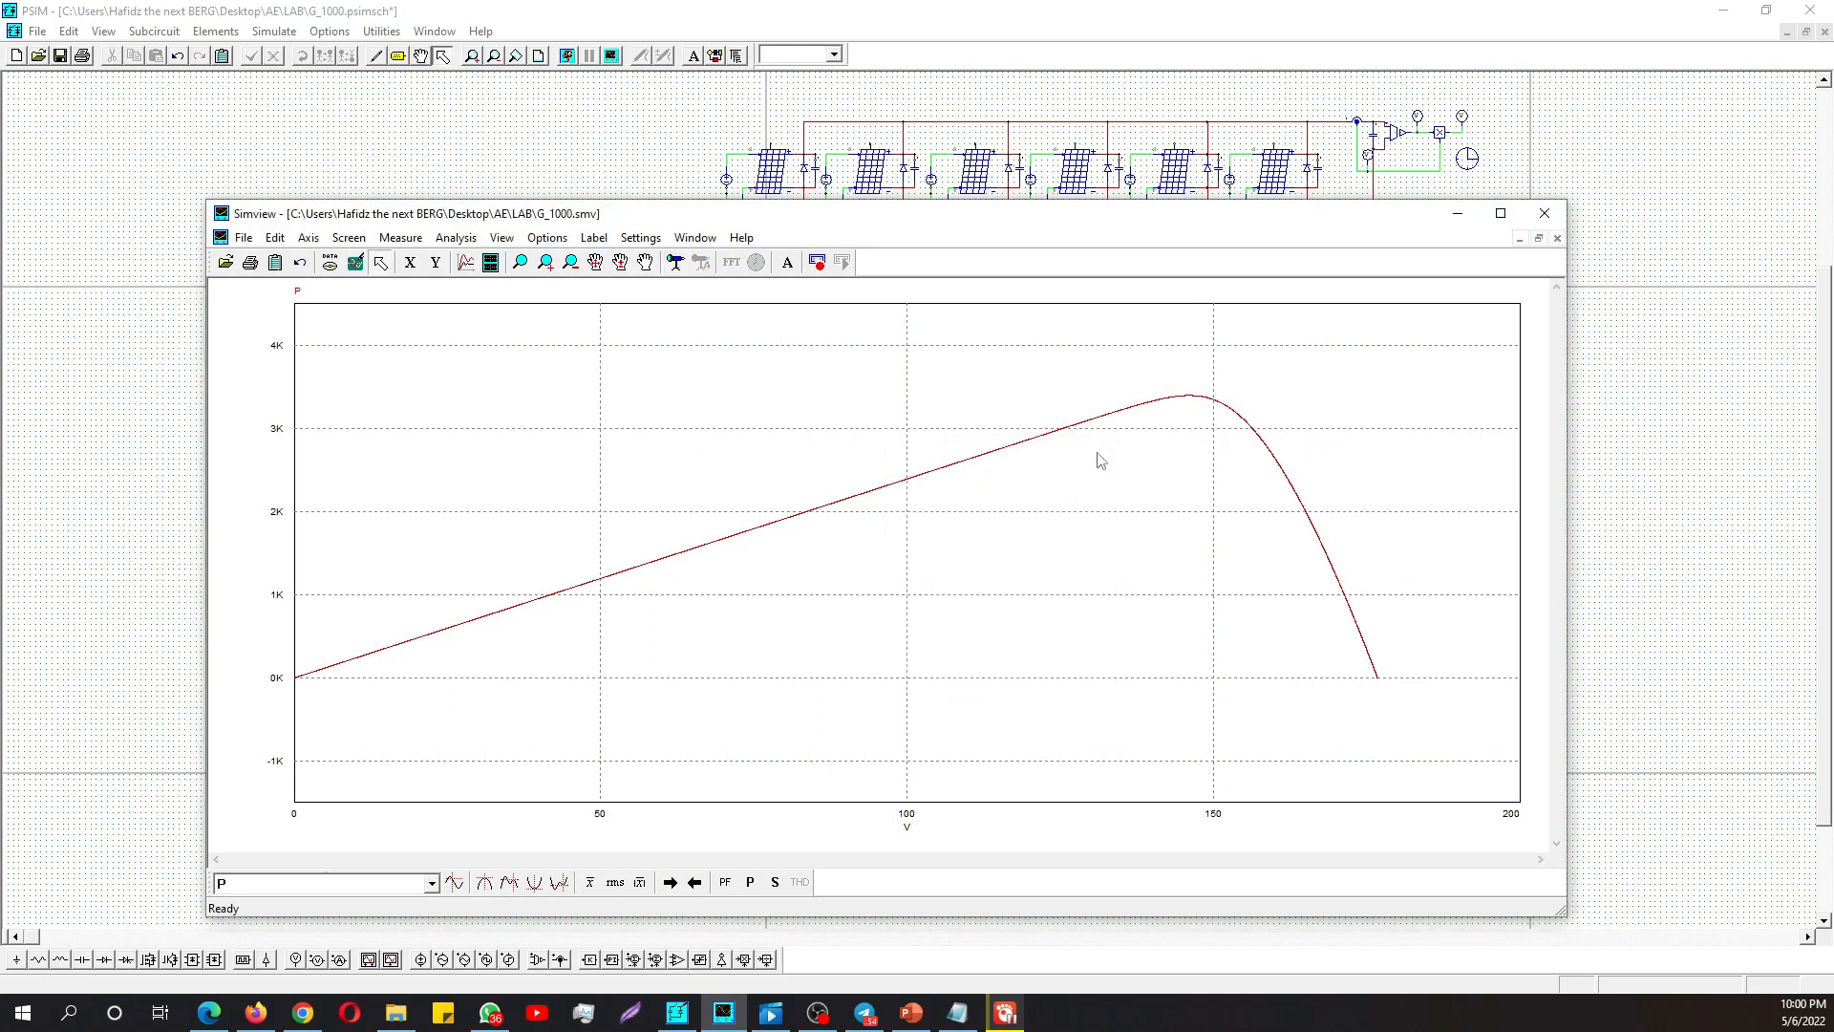
click(400, 238)
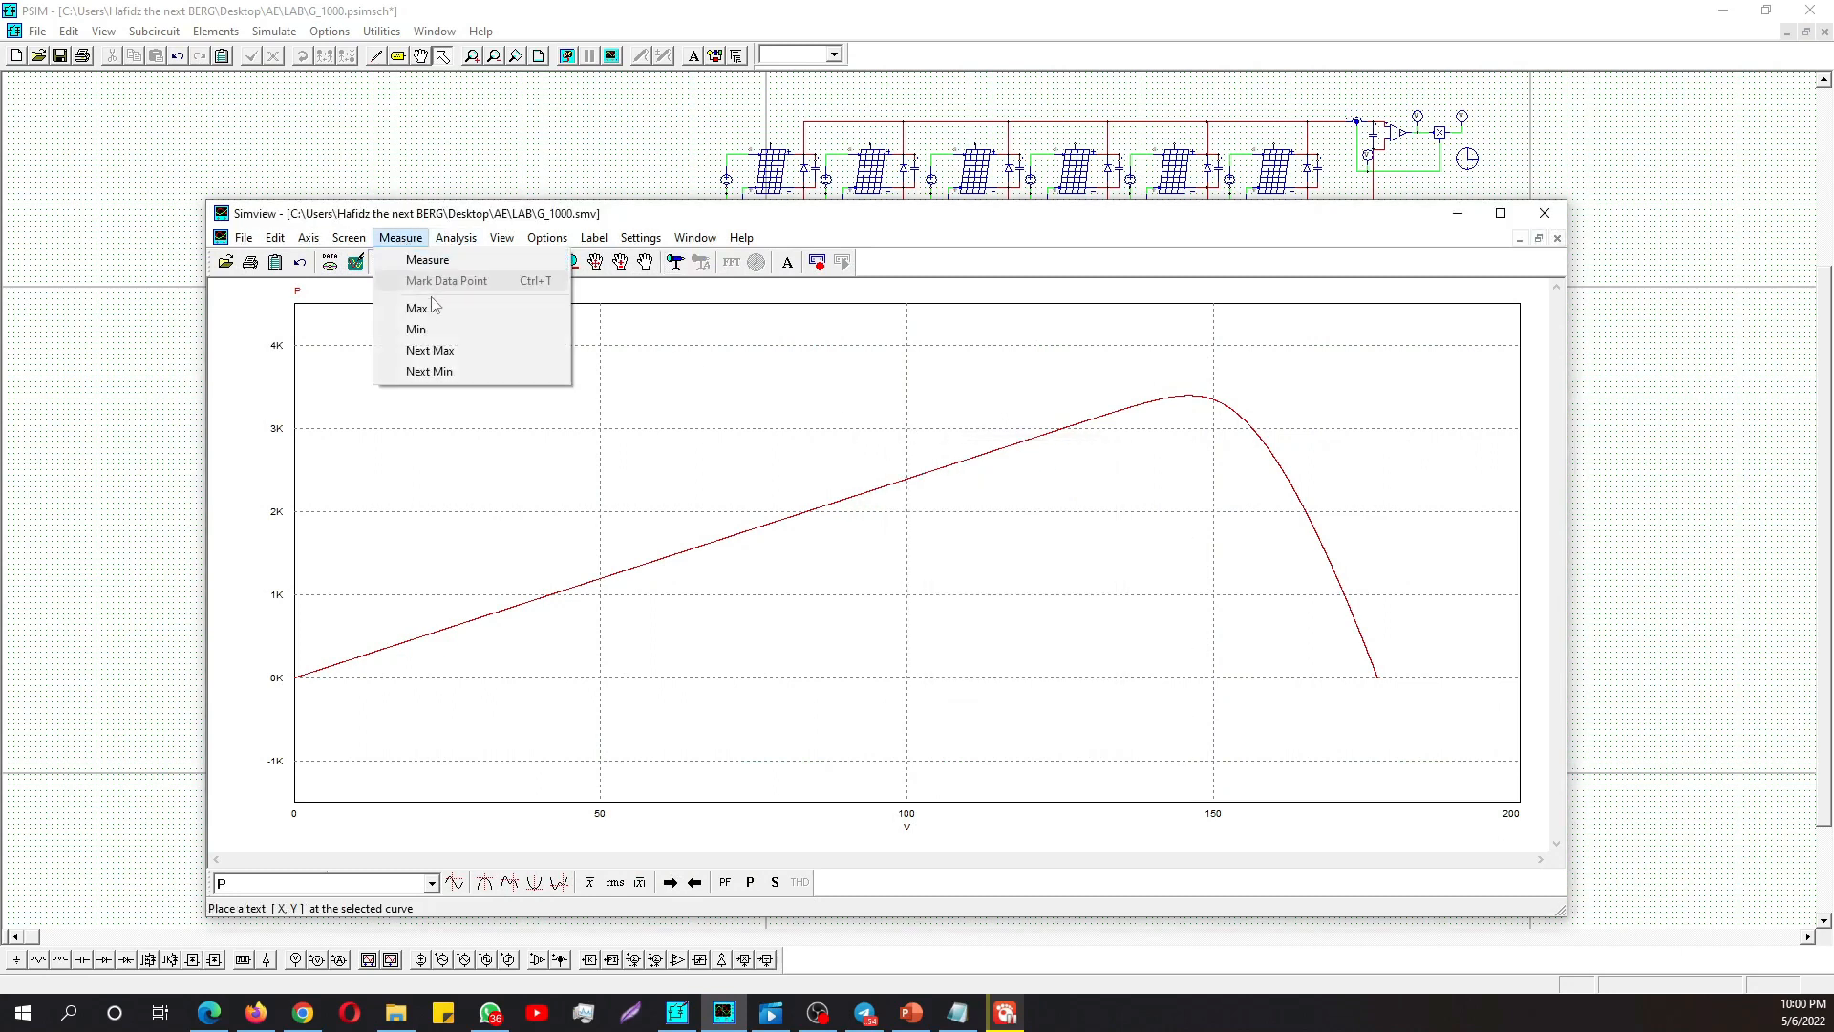
click(425, 277)
drag(1409, 683, 1087, 589)
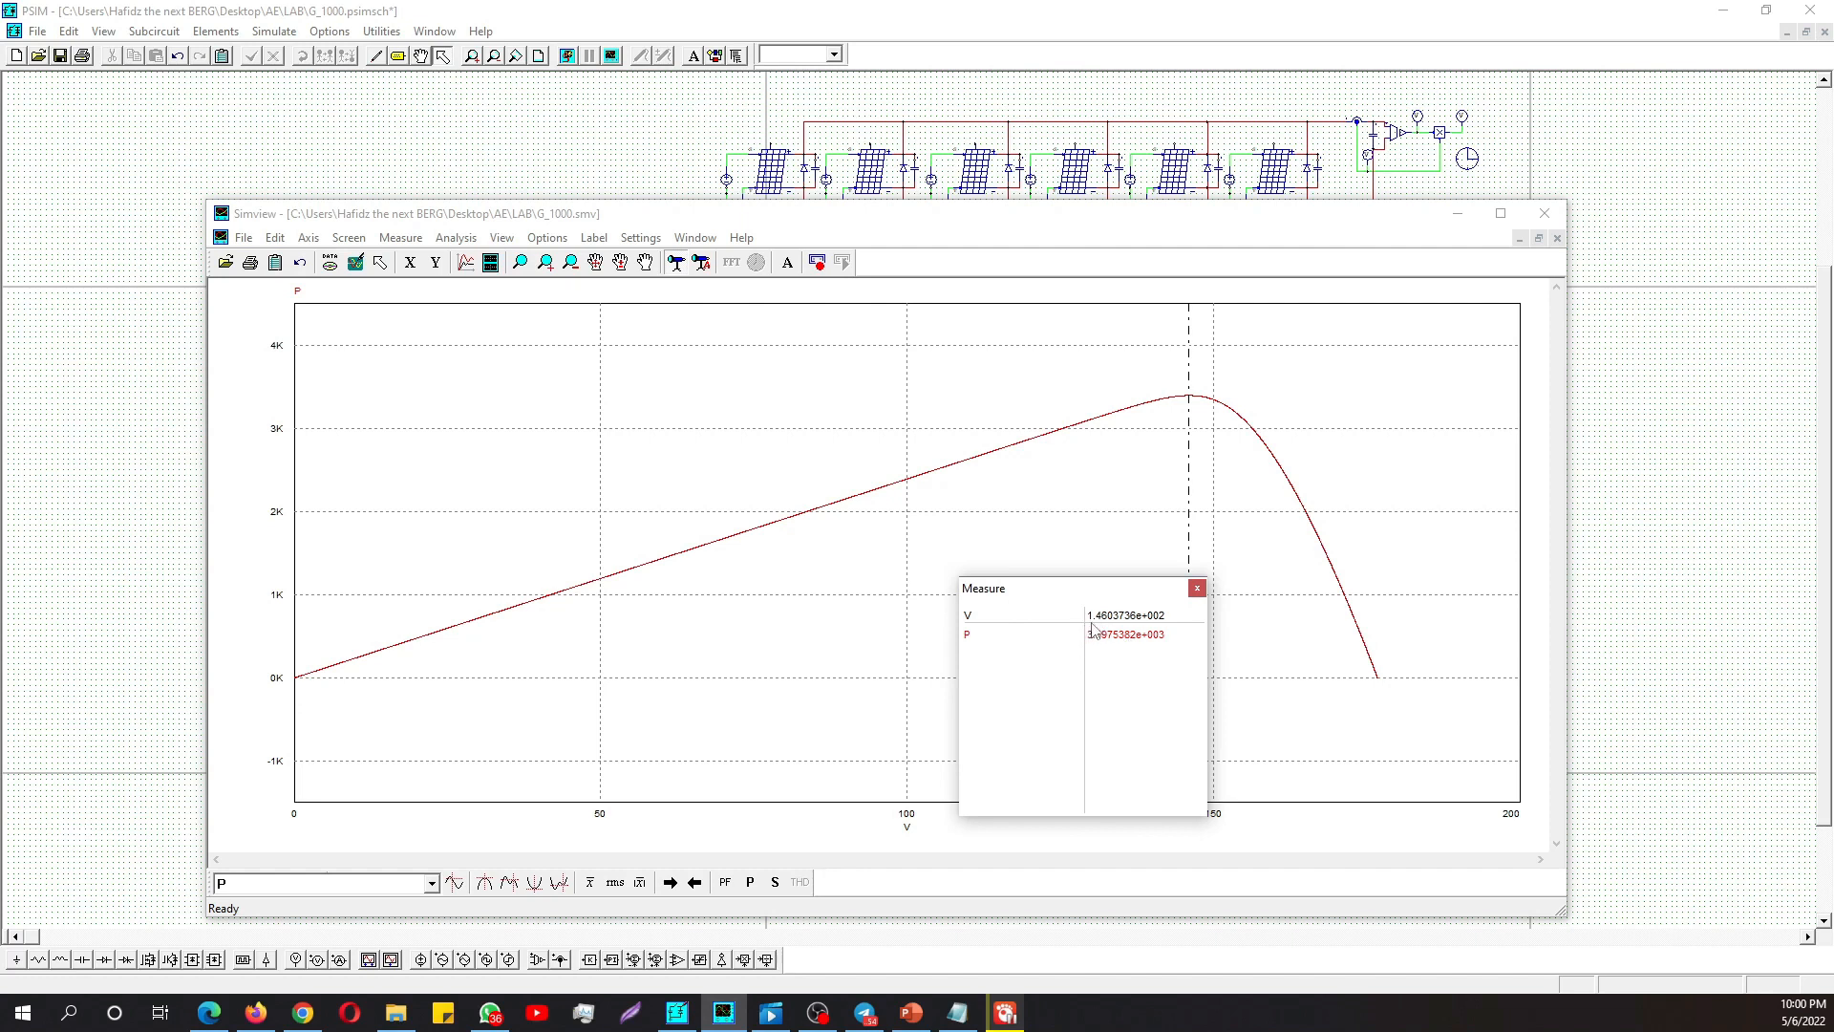
drag(1089, 611, 919, 594)
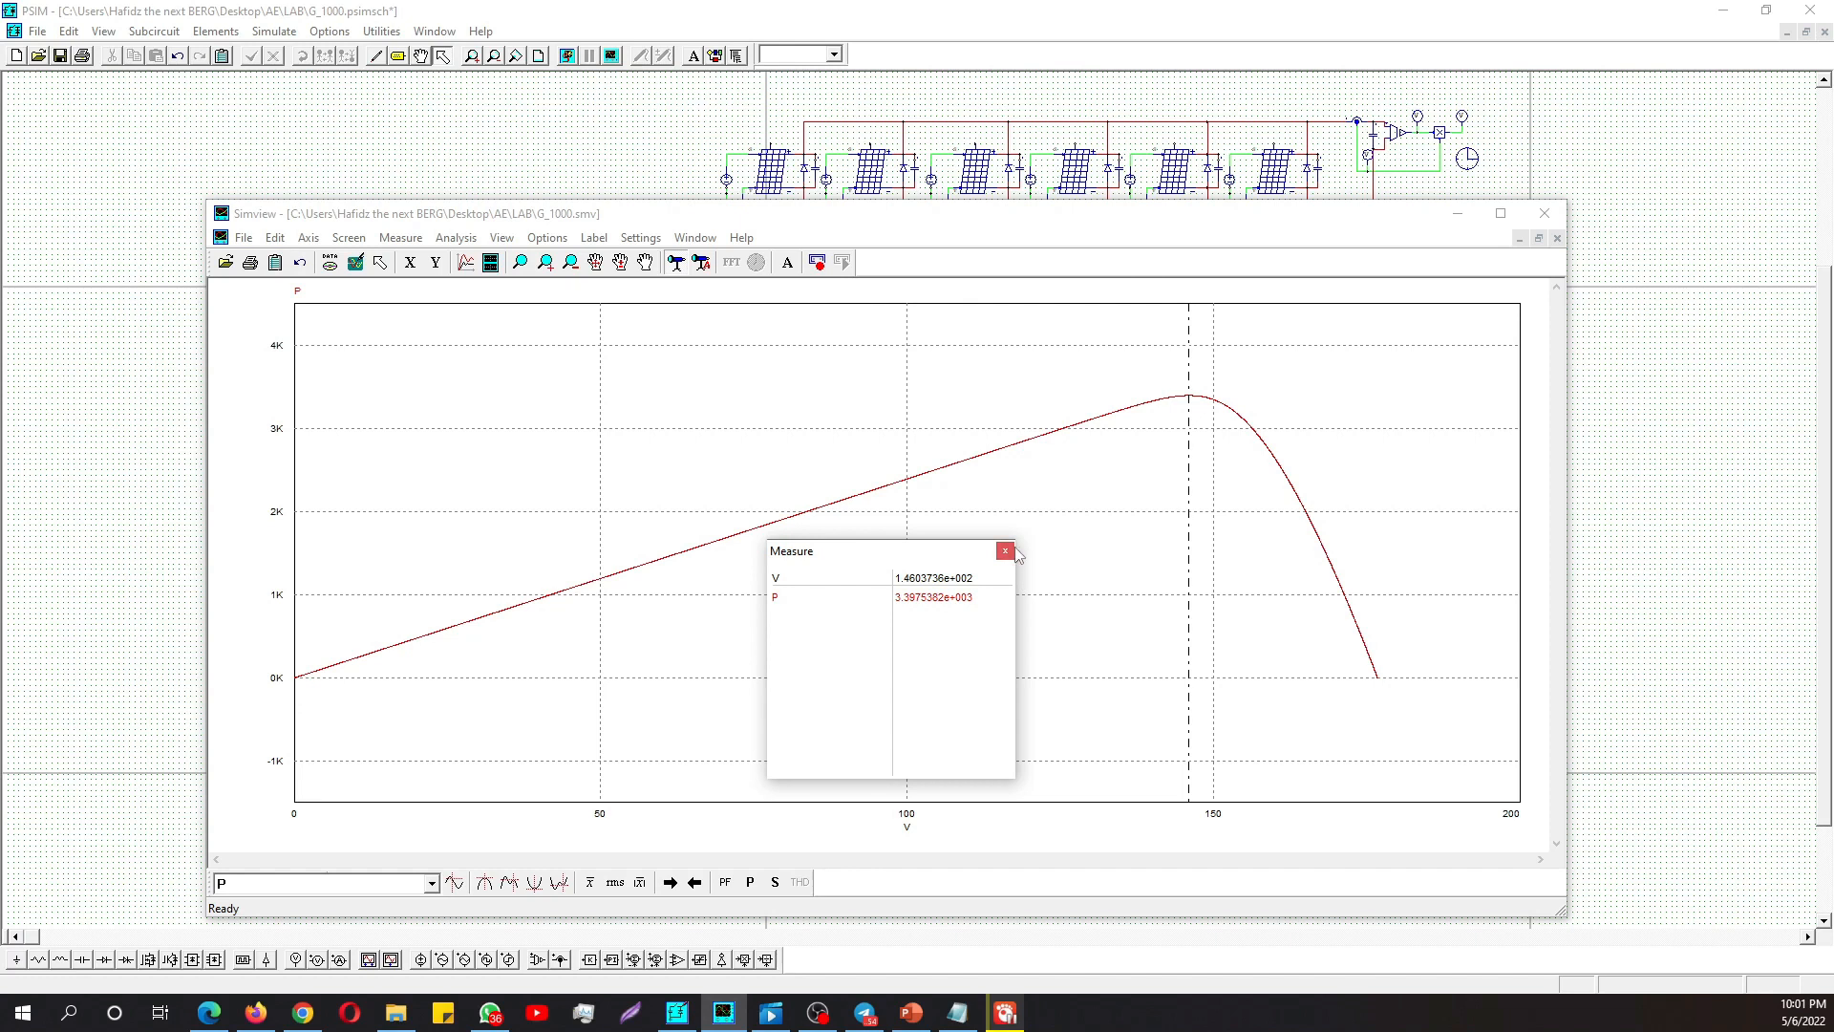
click(1456, 213)
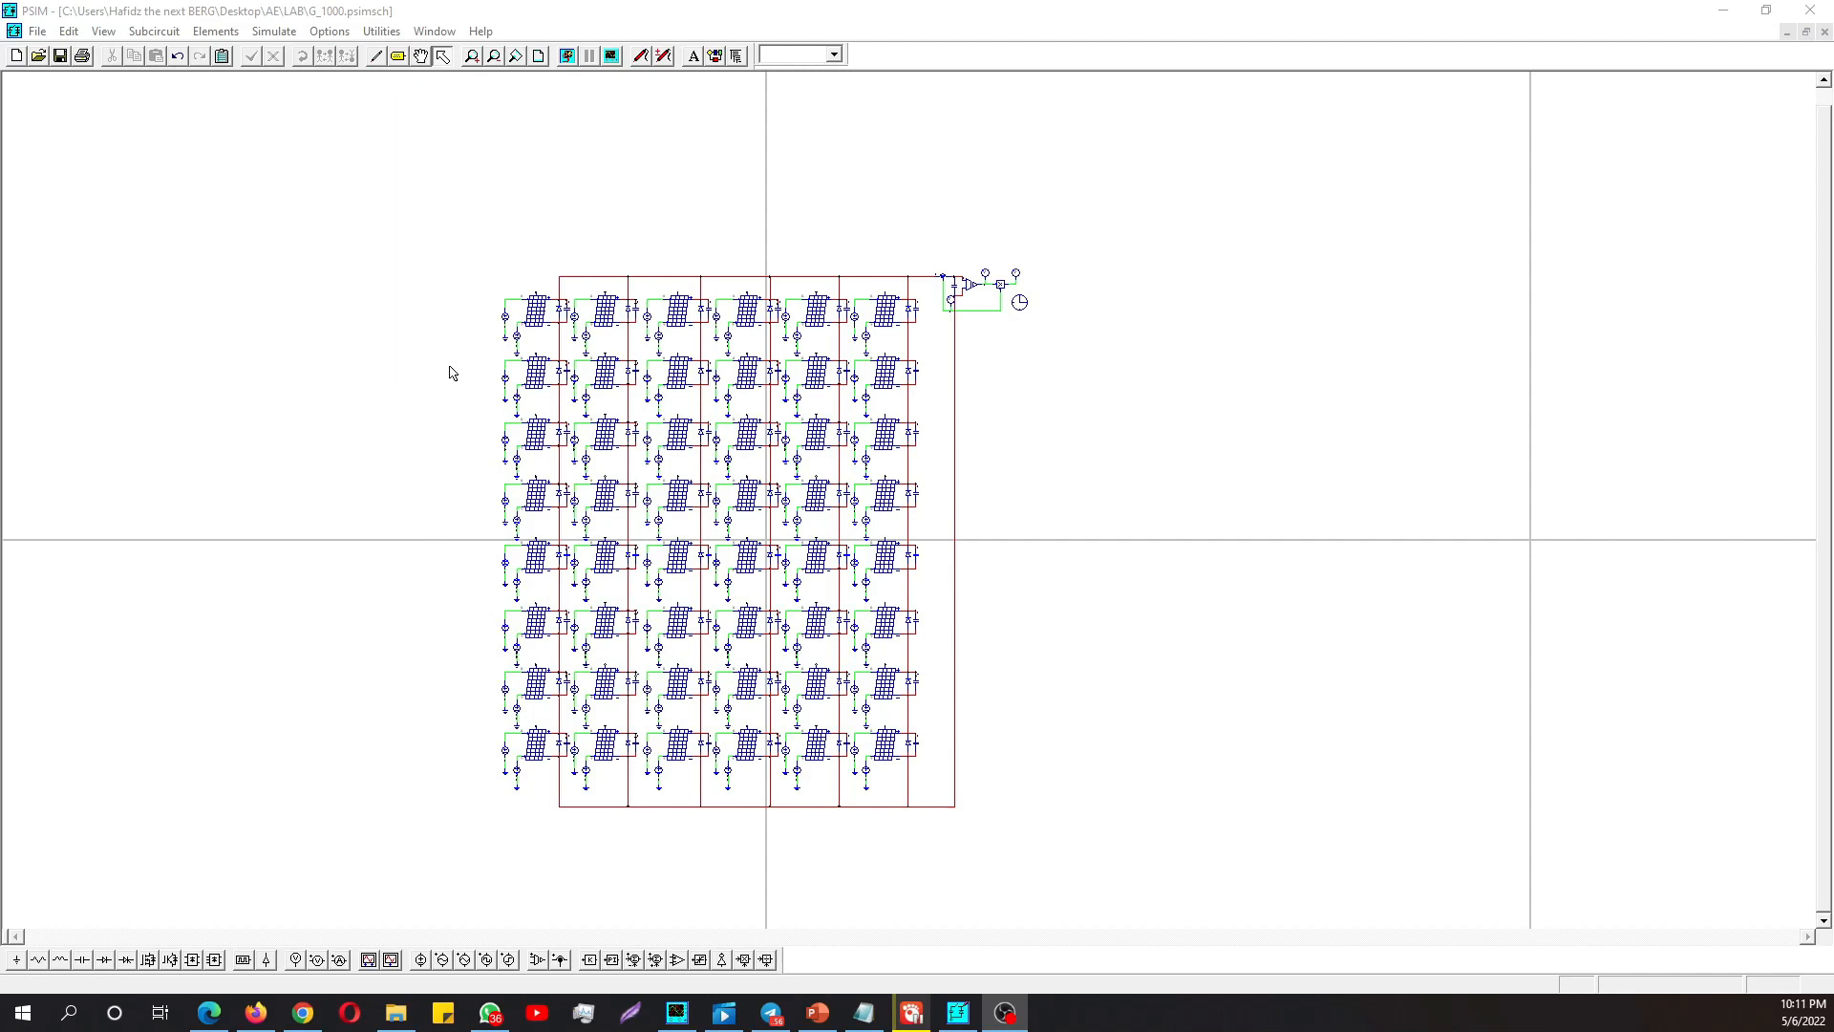
- Check the amplitude of the DC voltage sources feeding the first three solar modules in the array's top row
double_click(504, 318)
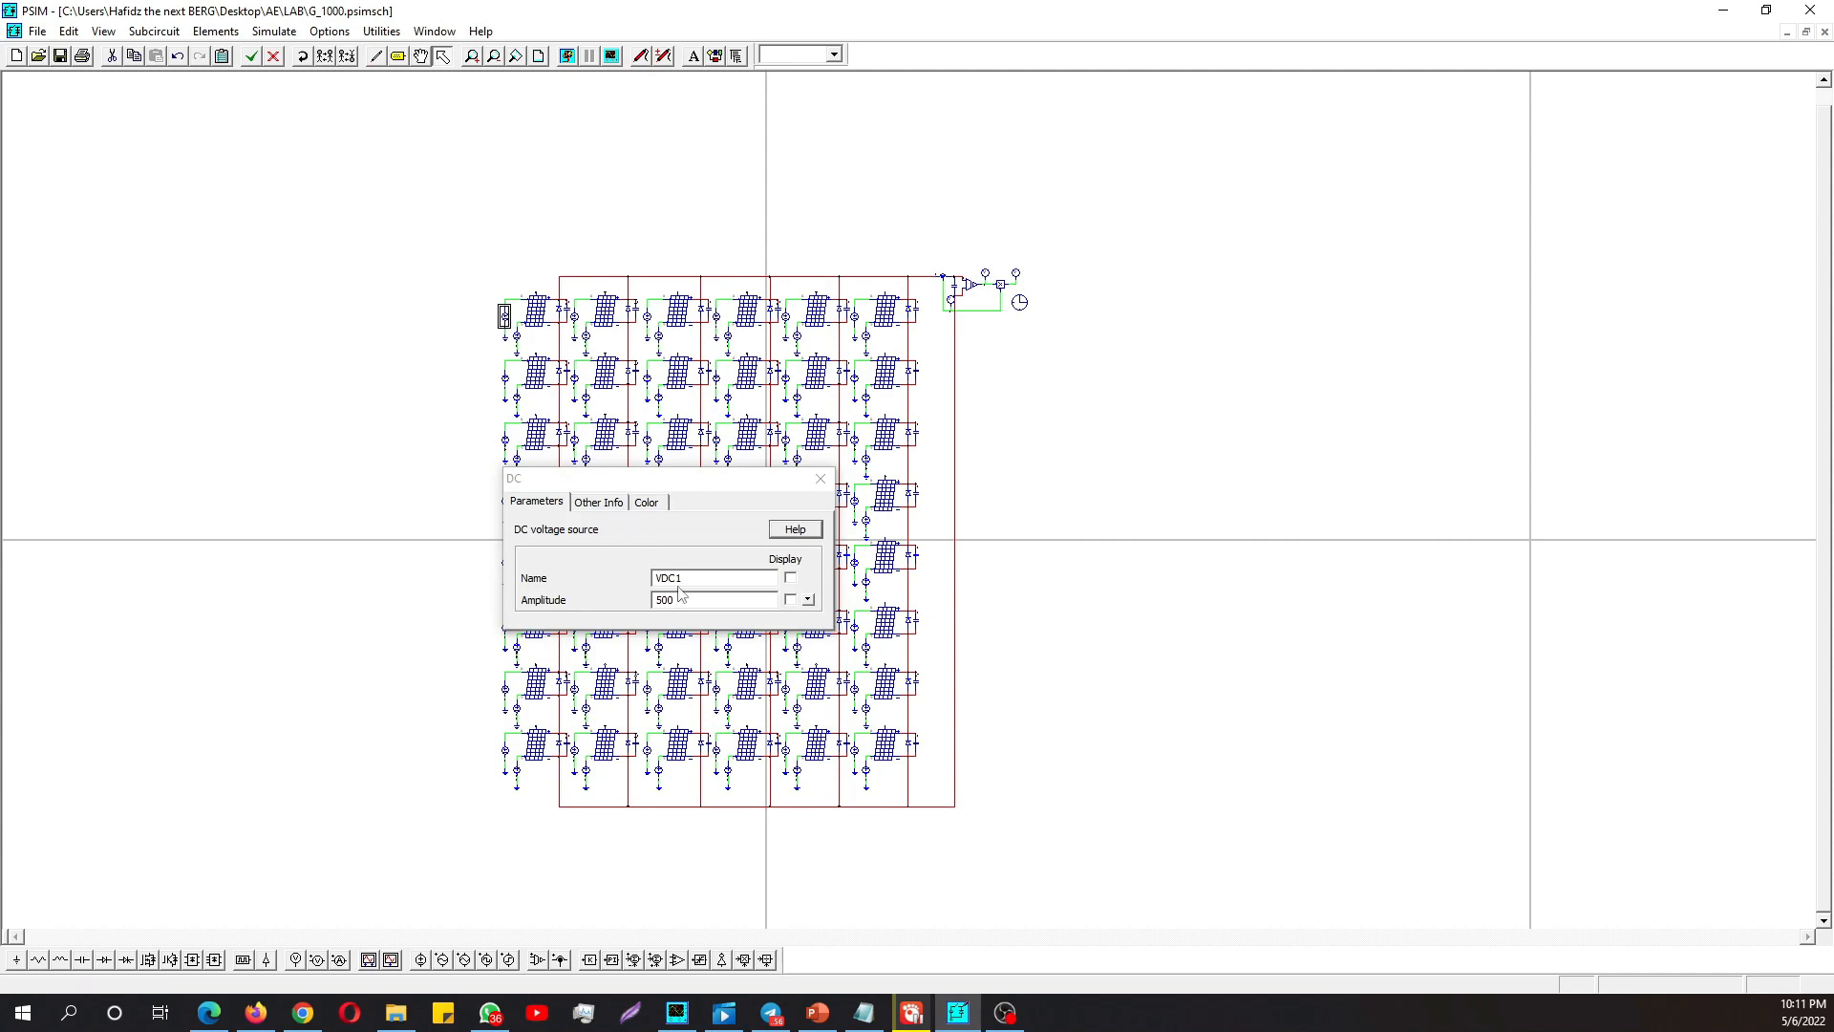
click(819, 479)
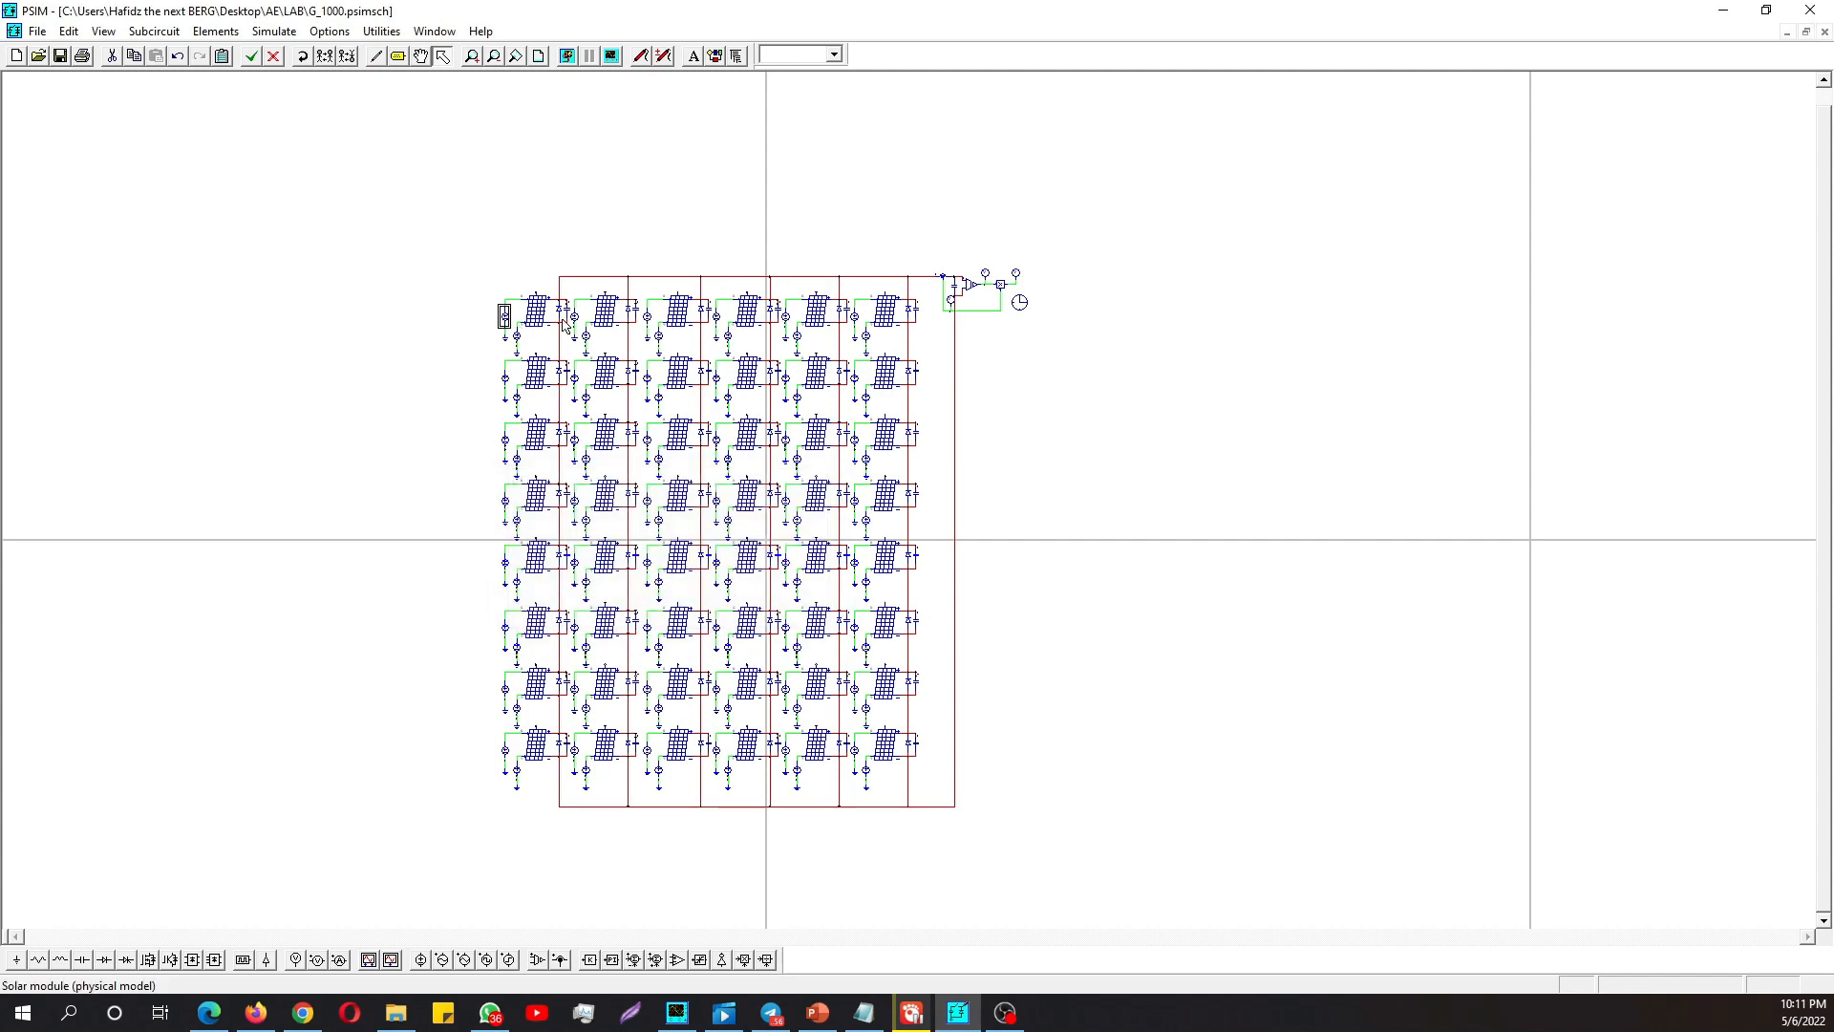
click(392, 412)
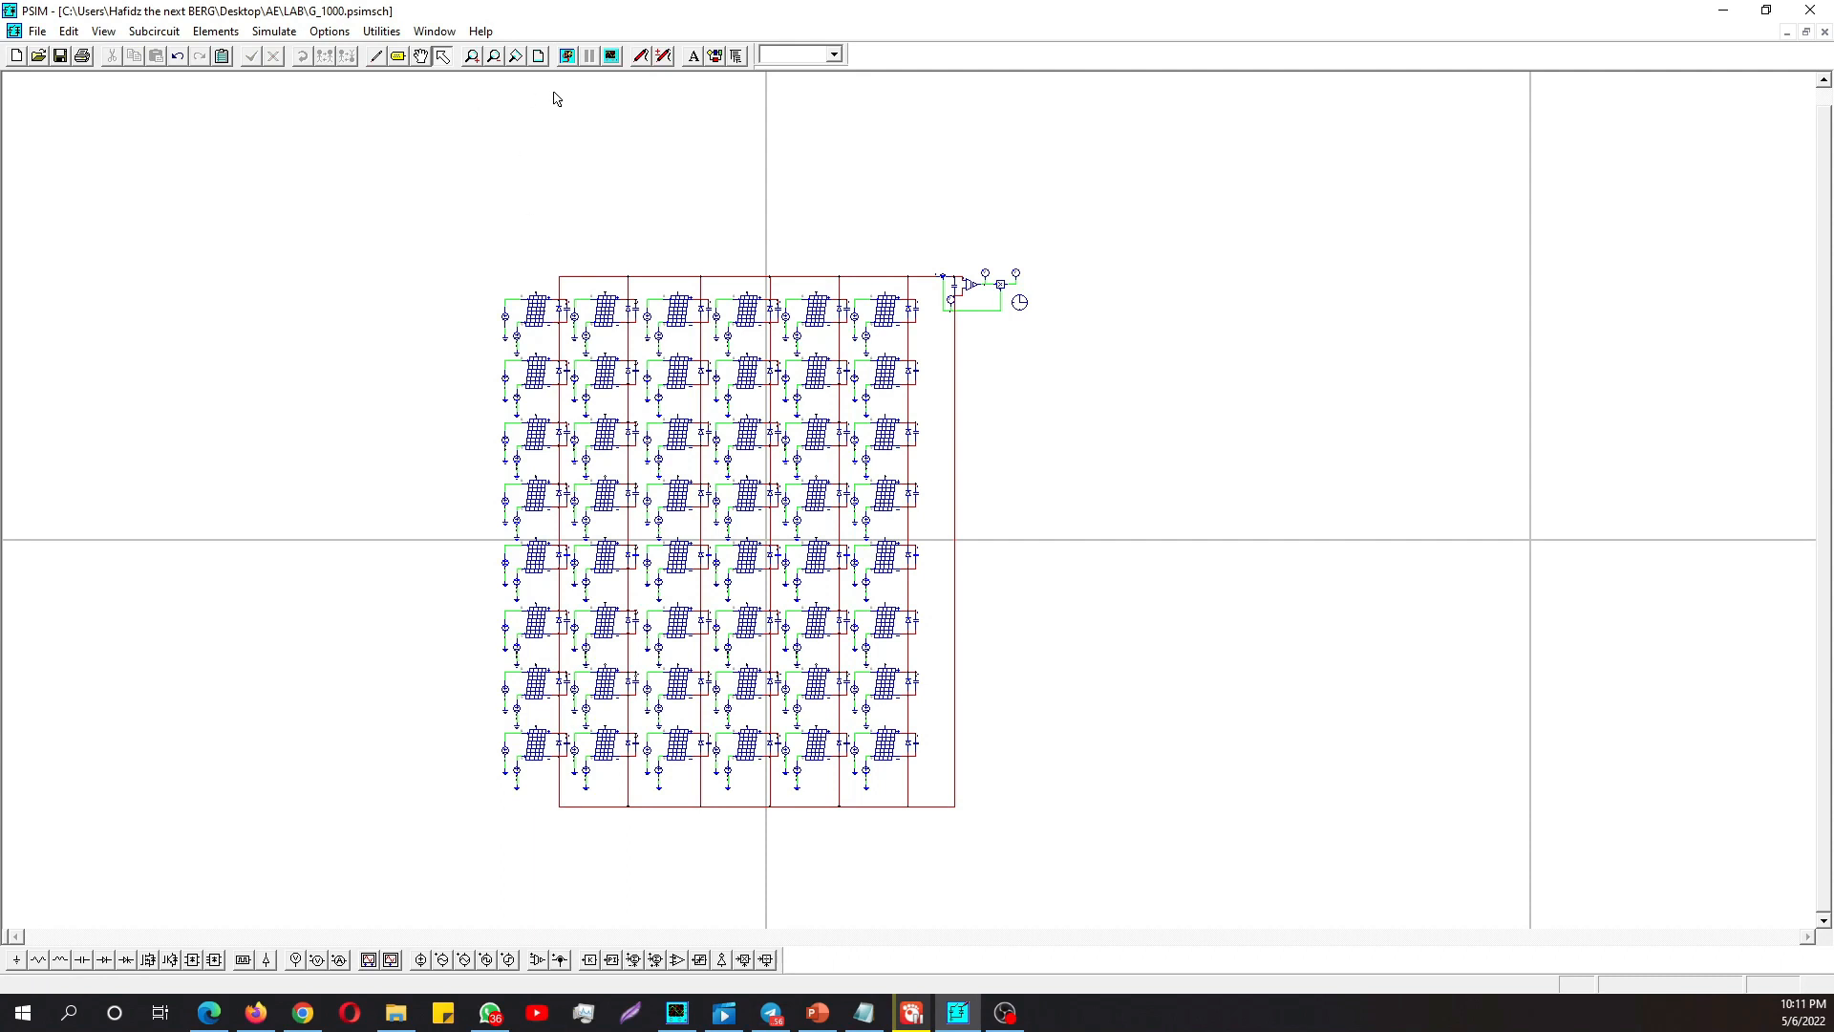
double_click(573, 317)
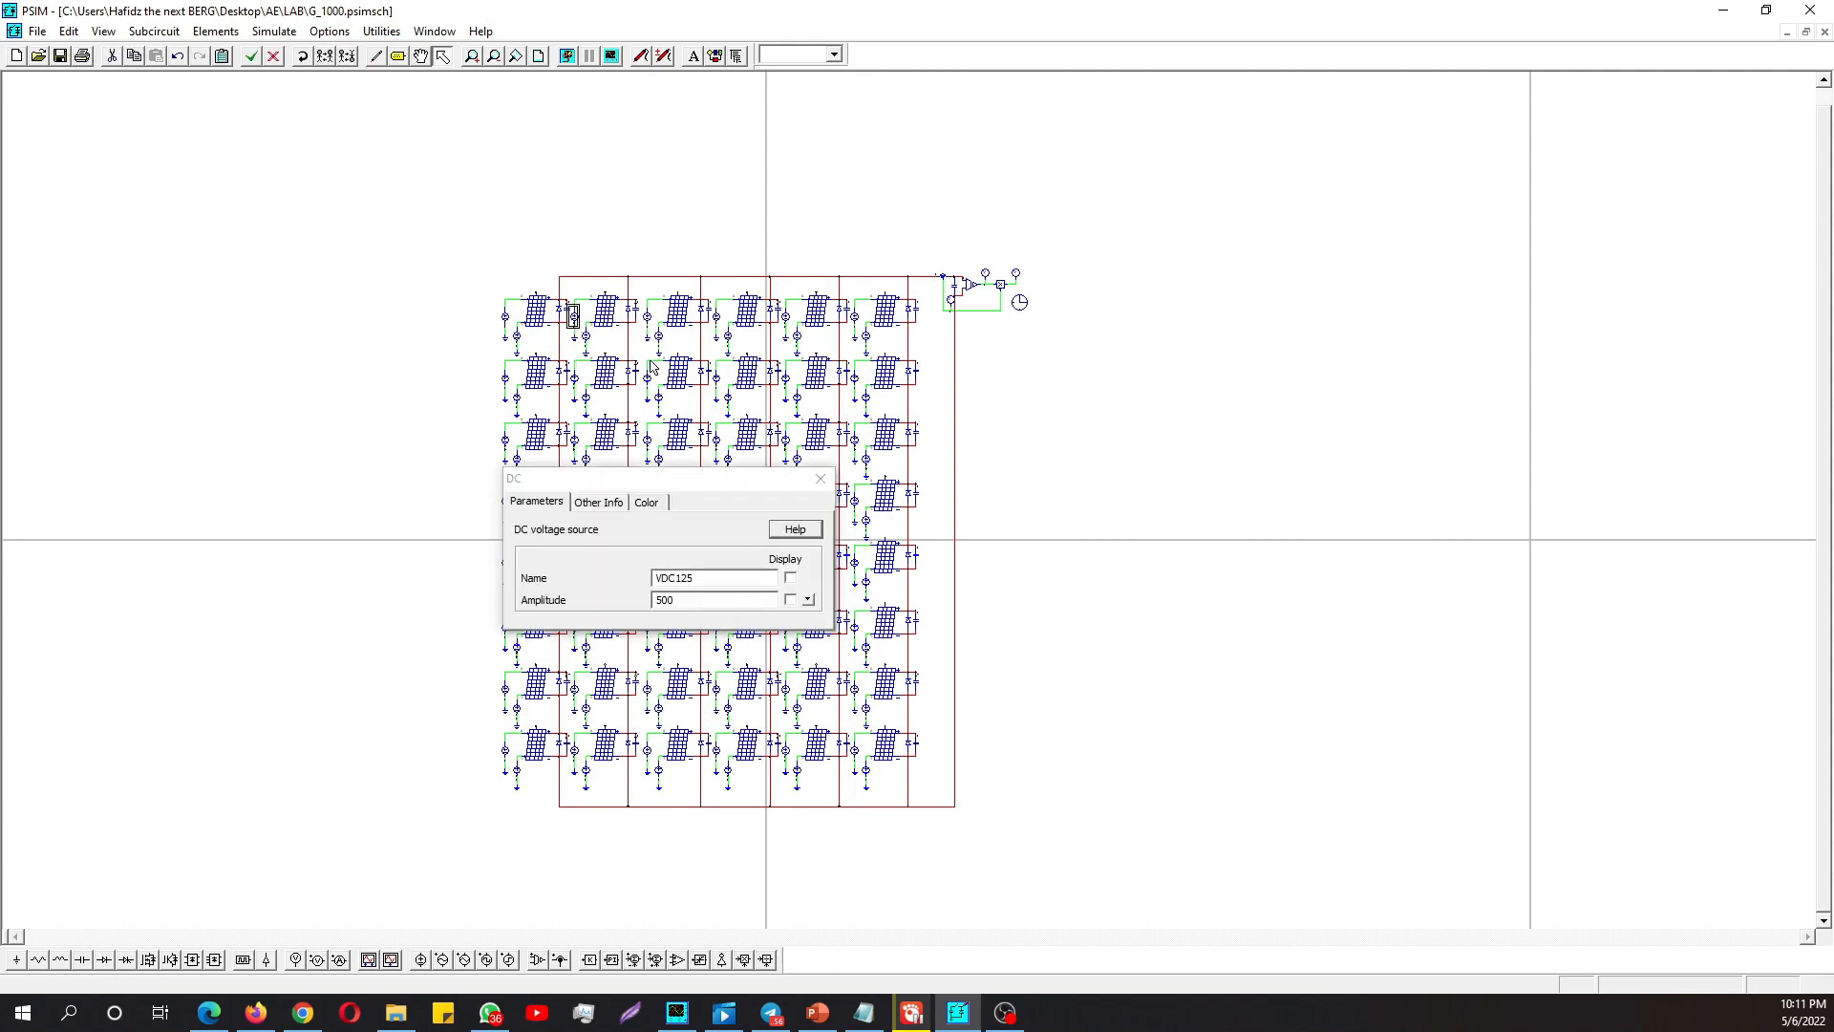
click(829, 478)
double_click(647, 316)
click(819, 480)
- Display the P-V curve full screen in Simview, measure its global maximum, and minimize the graph
click(611, 56)
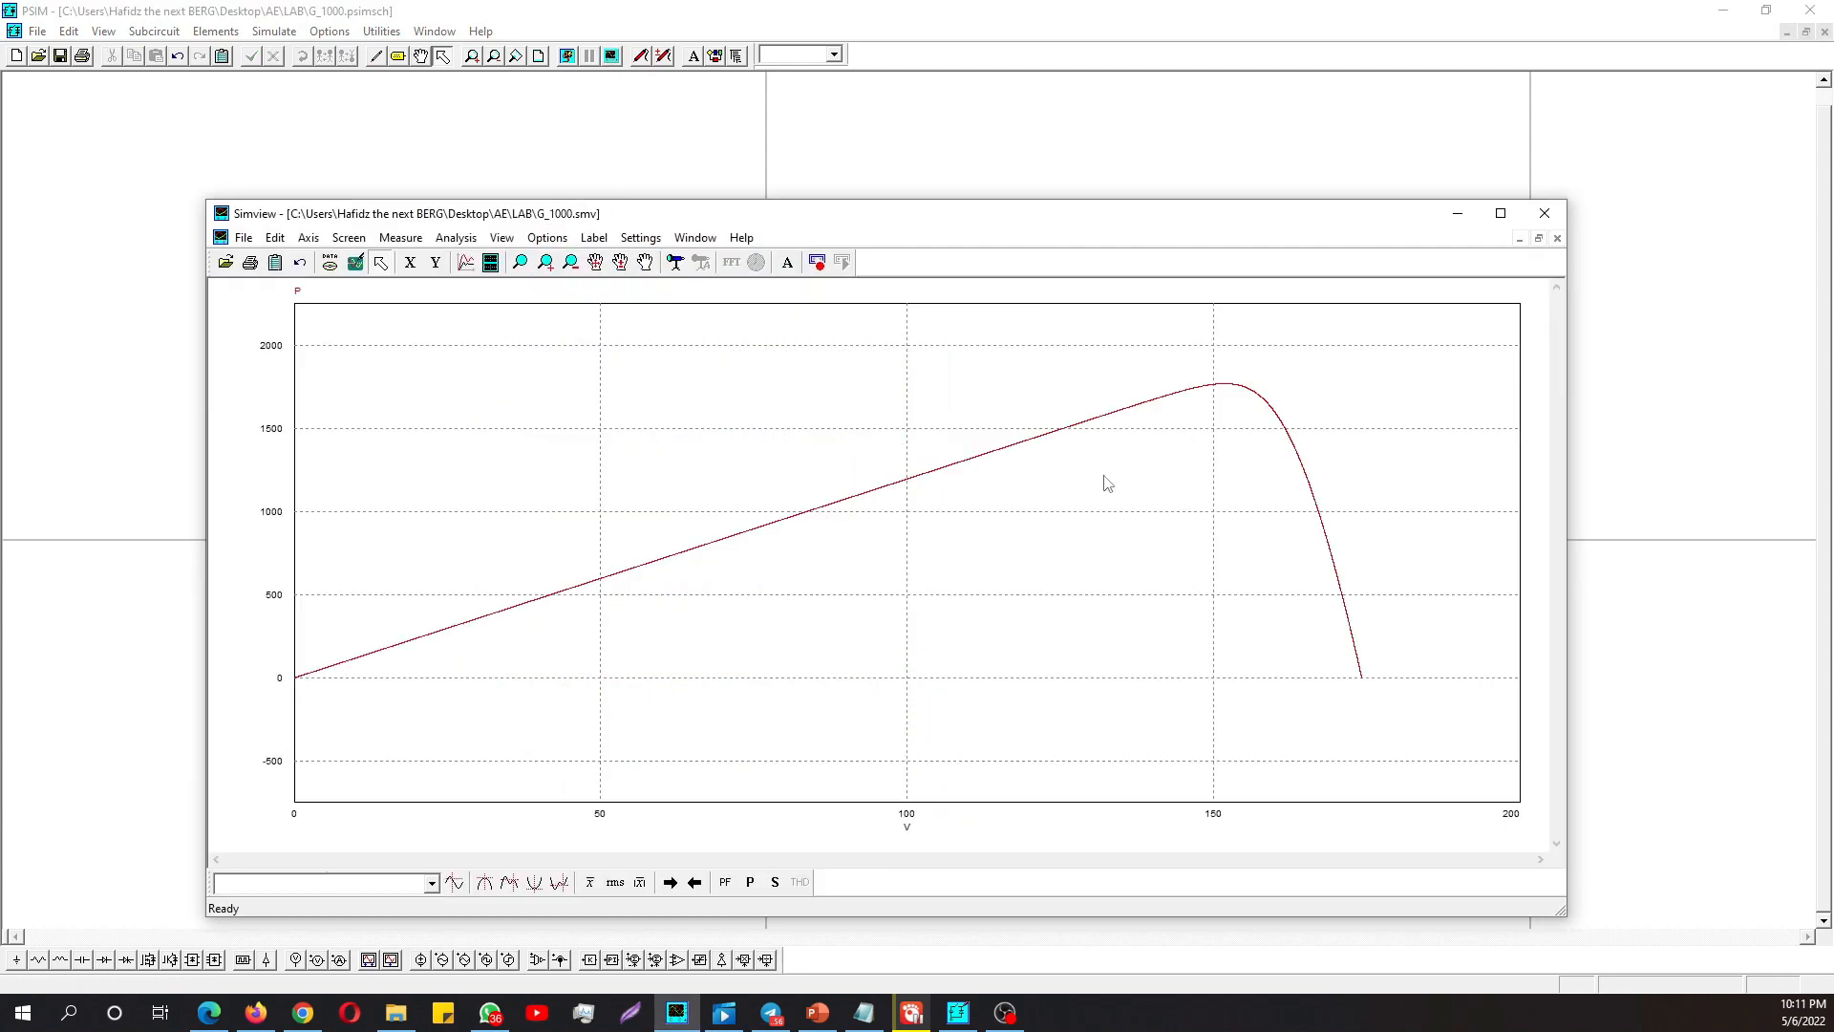
click(1500, 213)
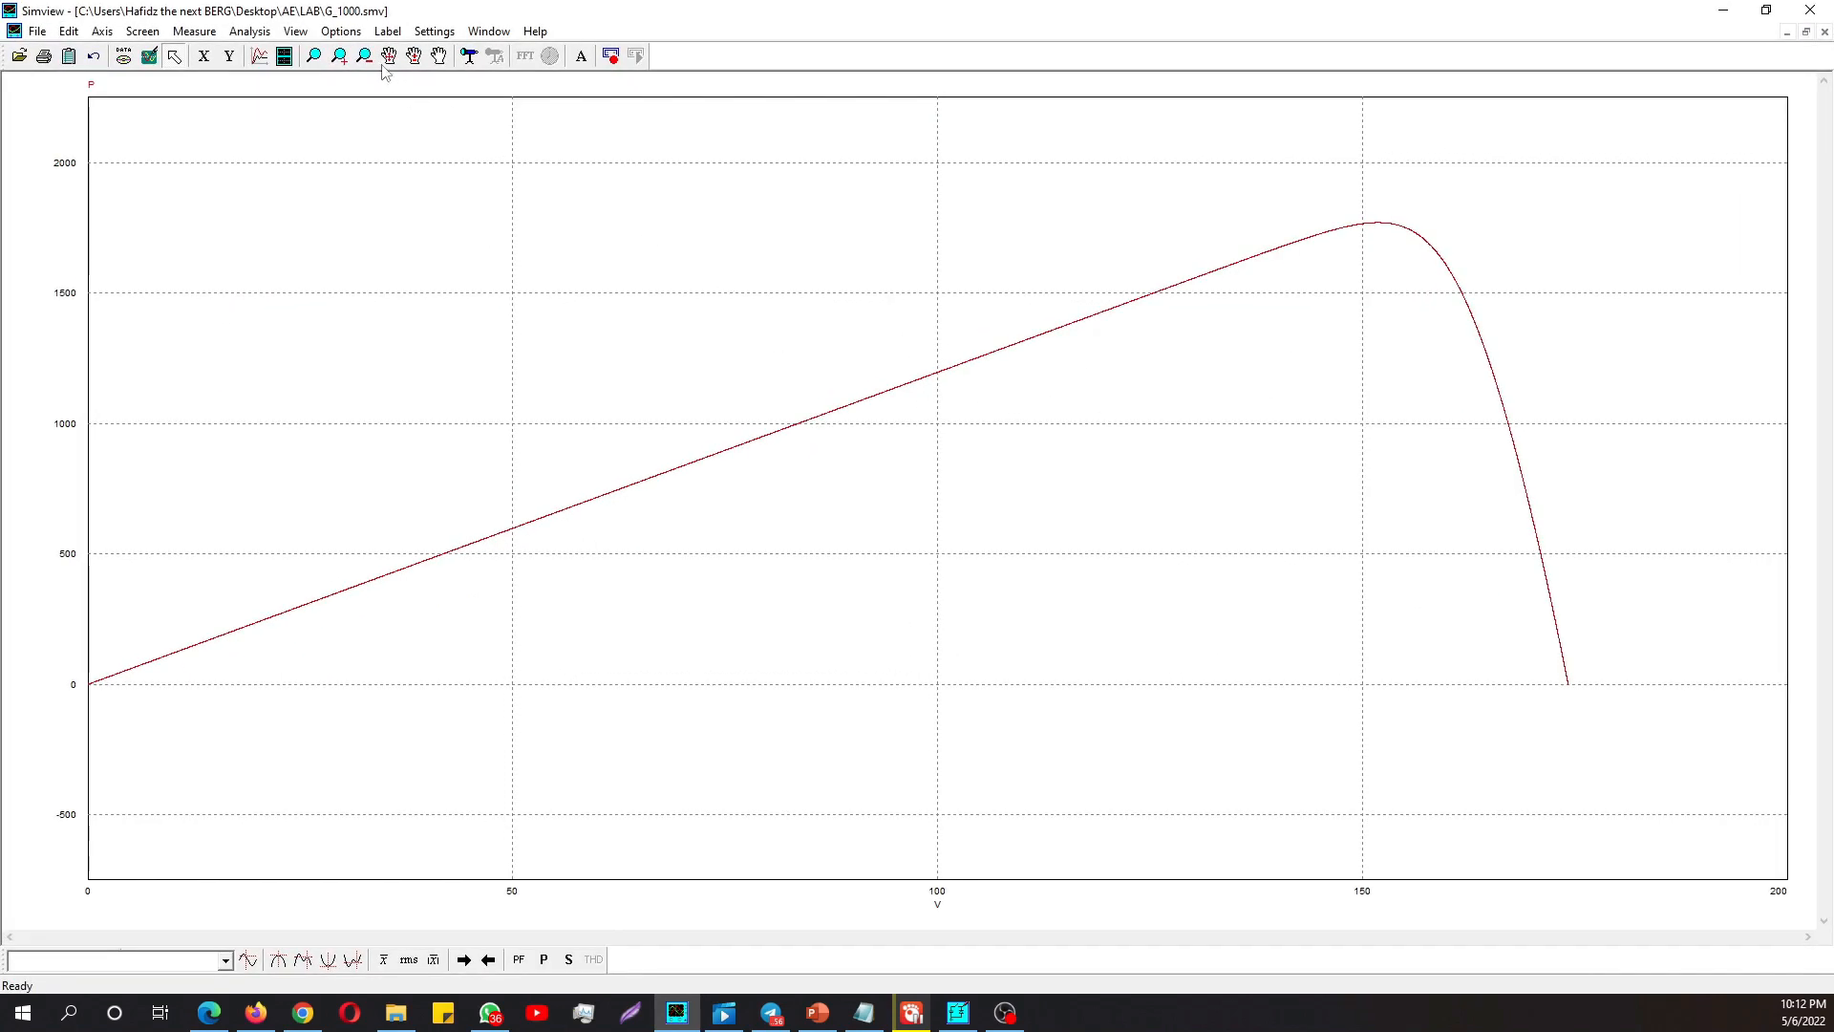
click(194, 30)
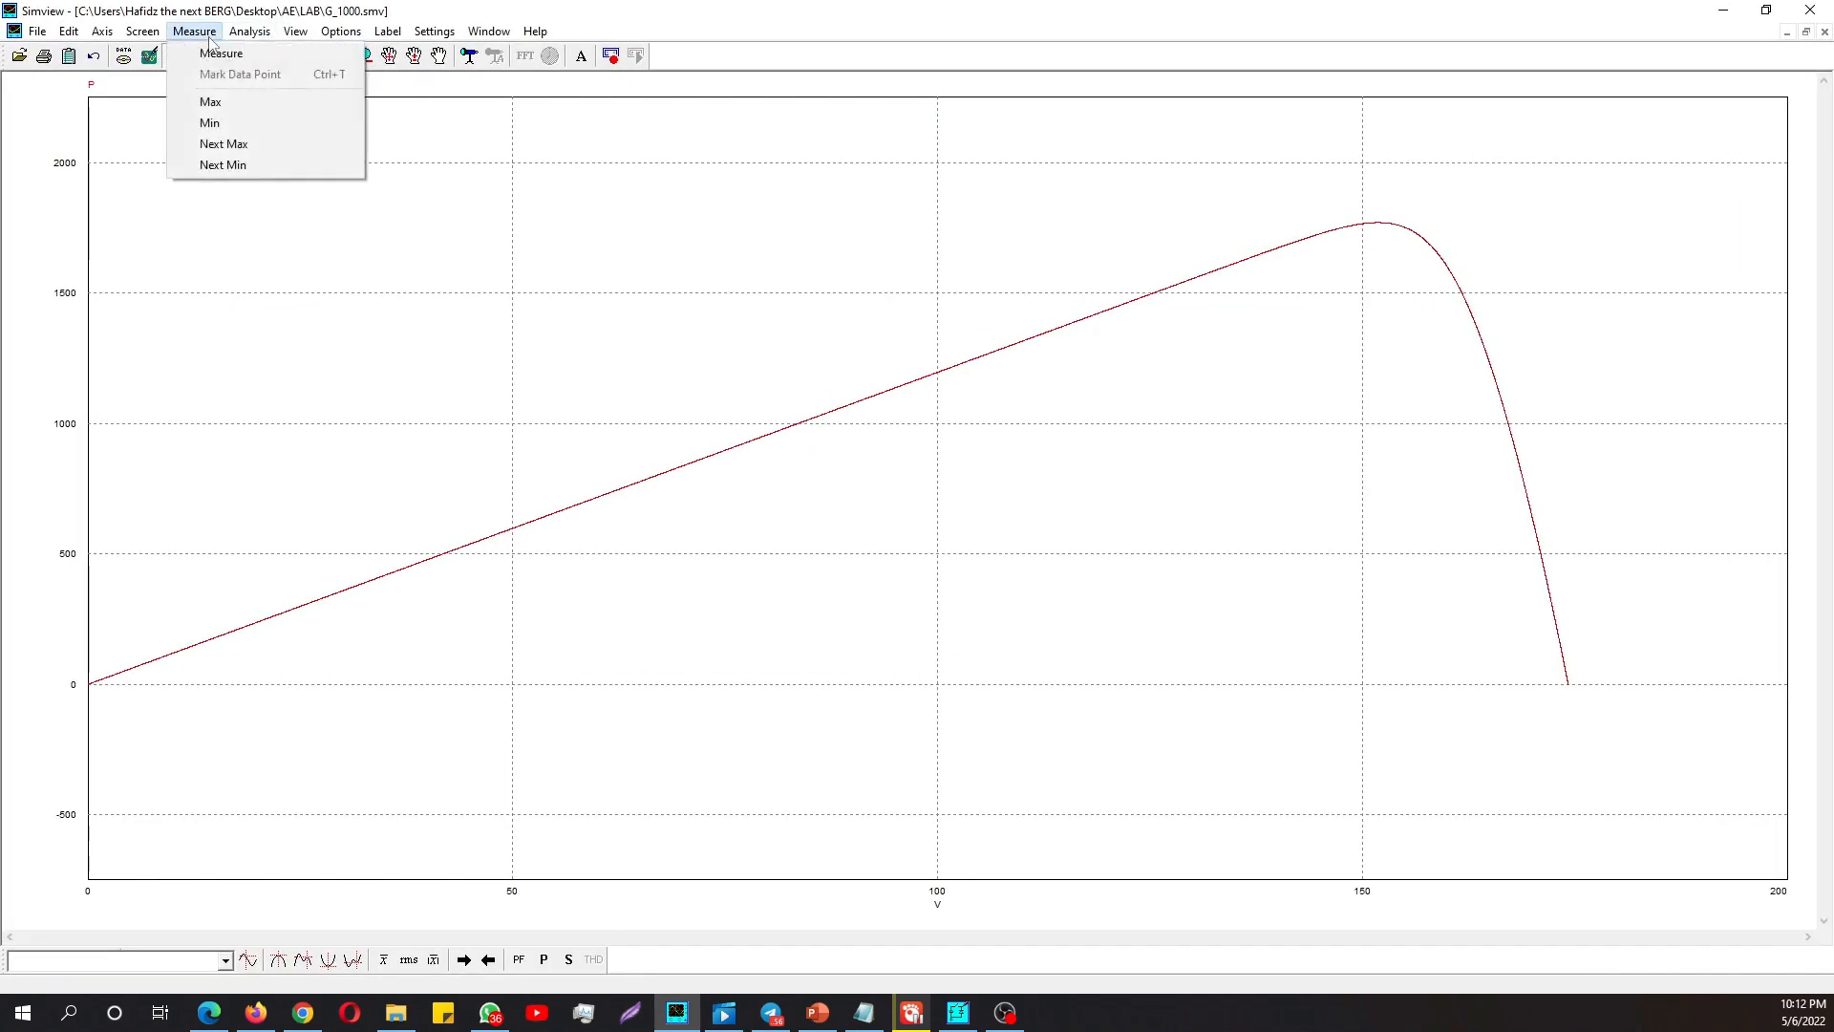
click(218, 105)
drag(1717, 760, 989, 459)
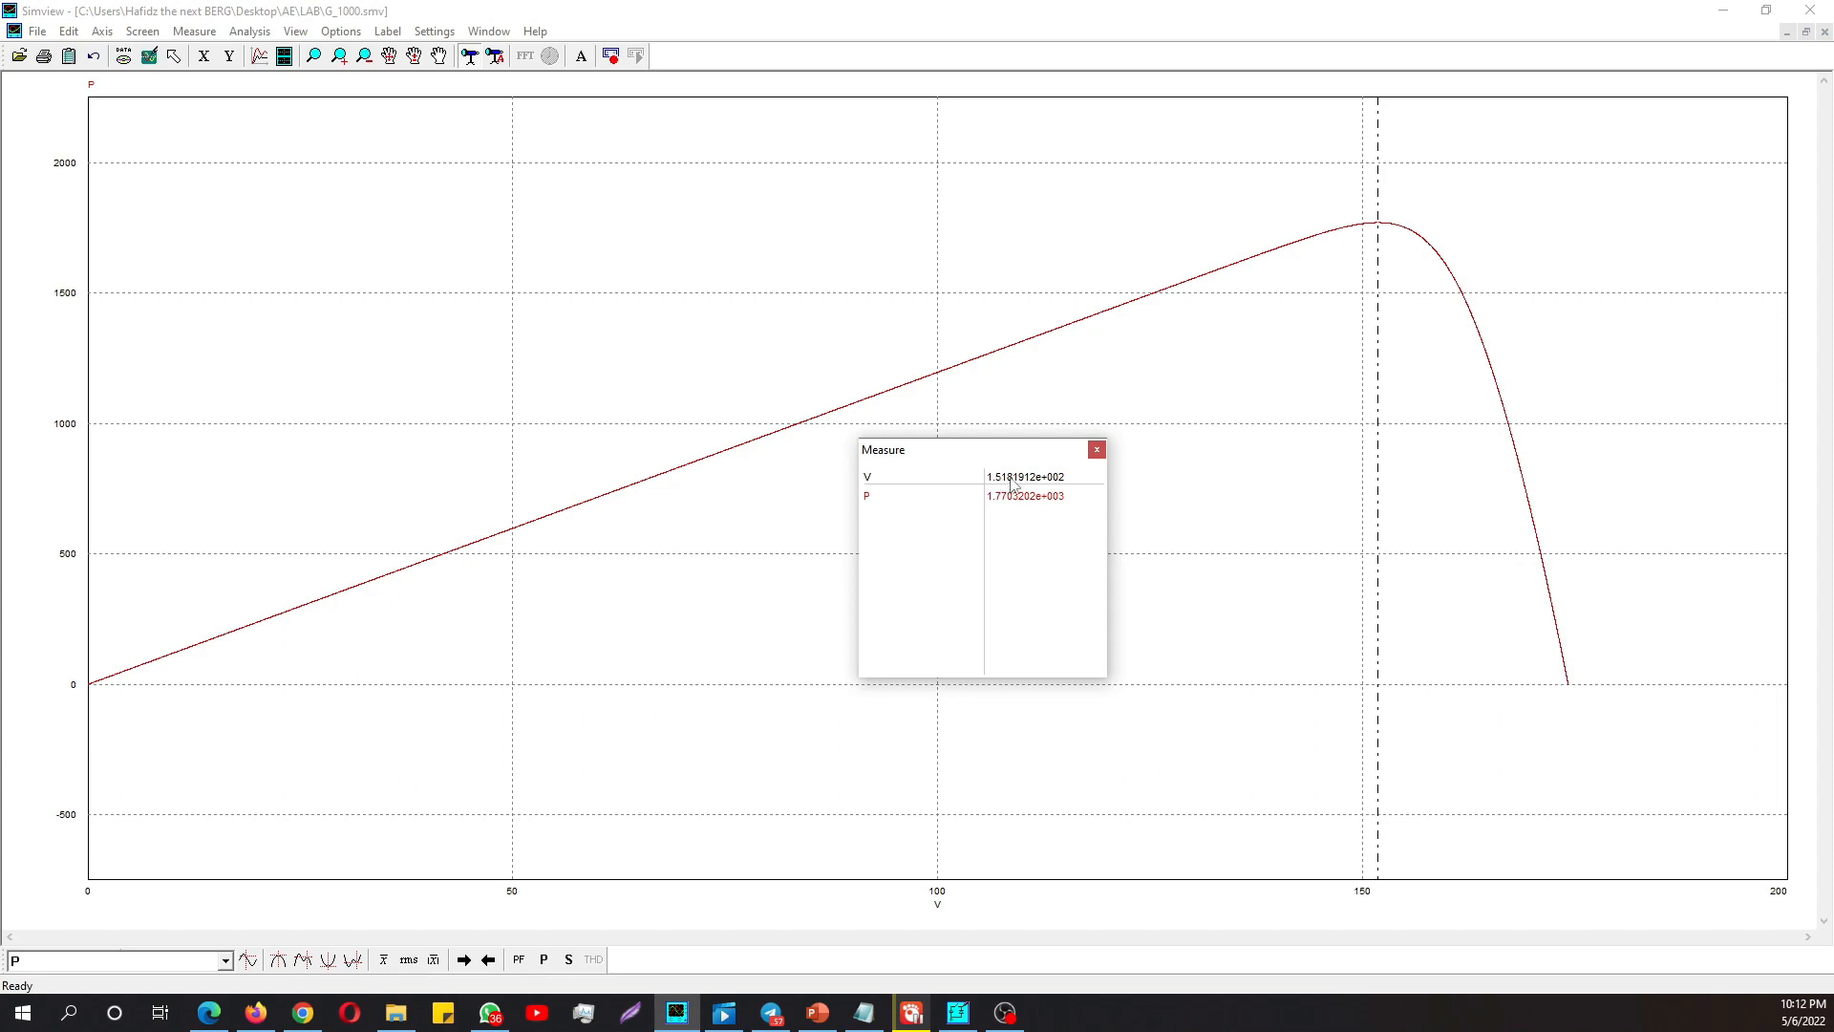
click(1096, 451)
click(1723, 11)
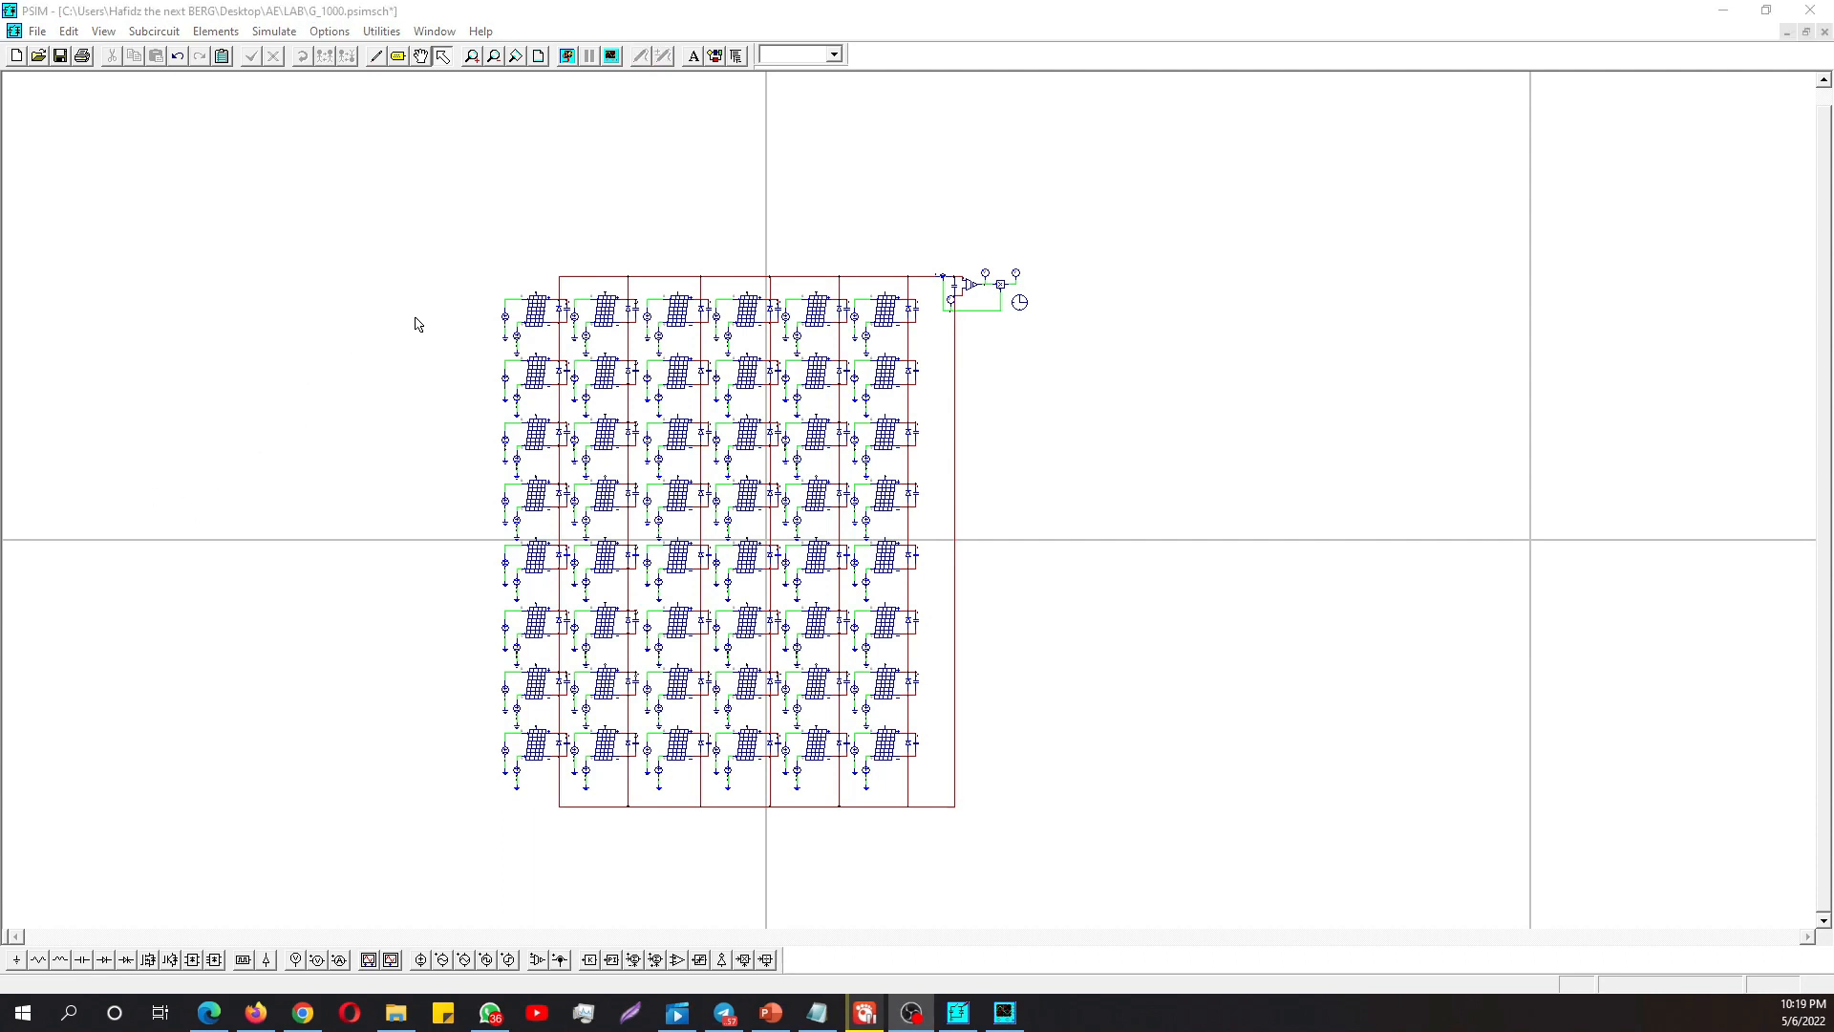
- Check the DC source amplitudes of the first two modules in the first column and the second module in the top row
double_click(504, 323)
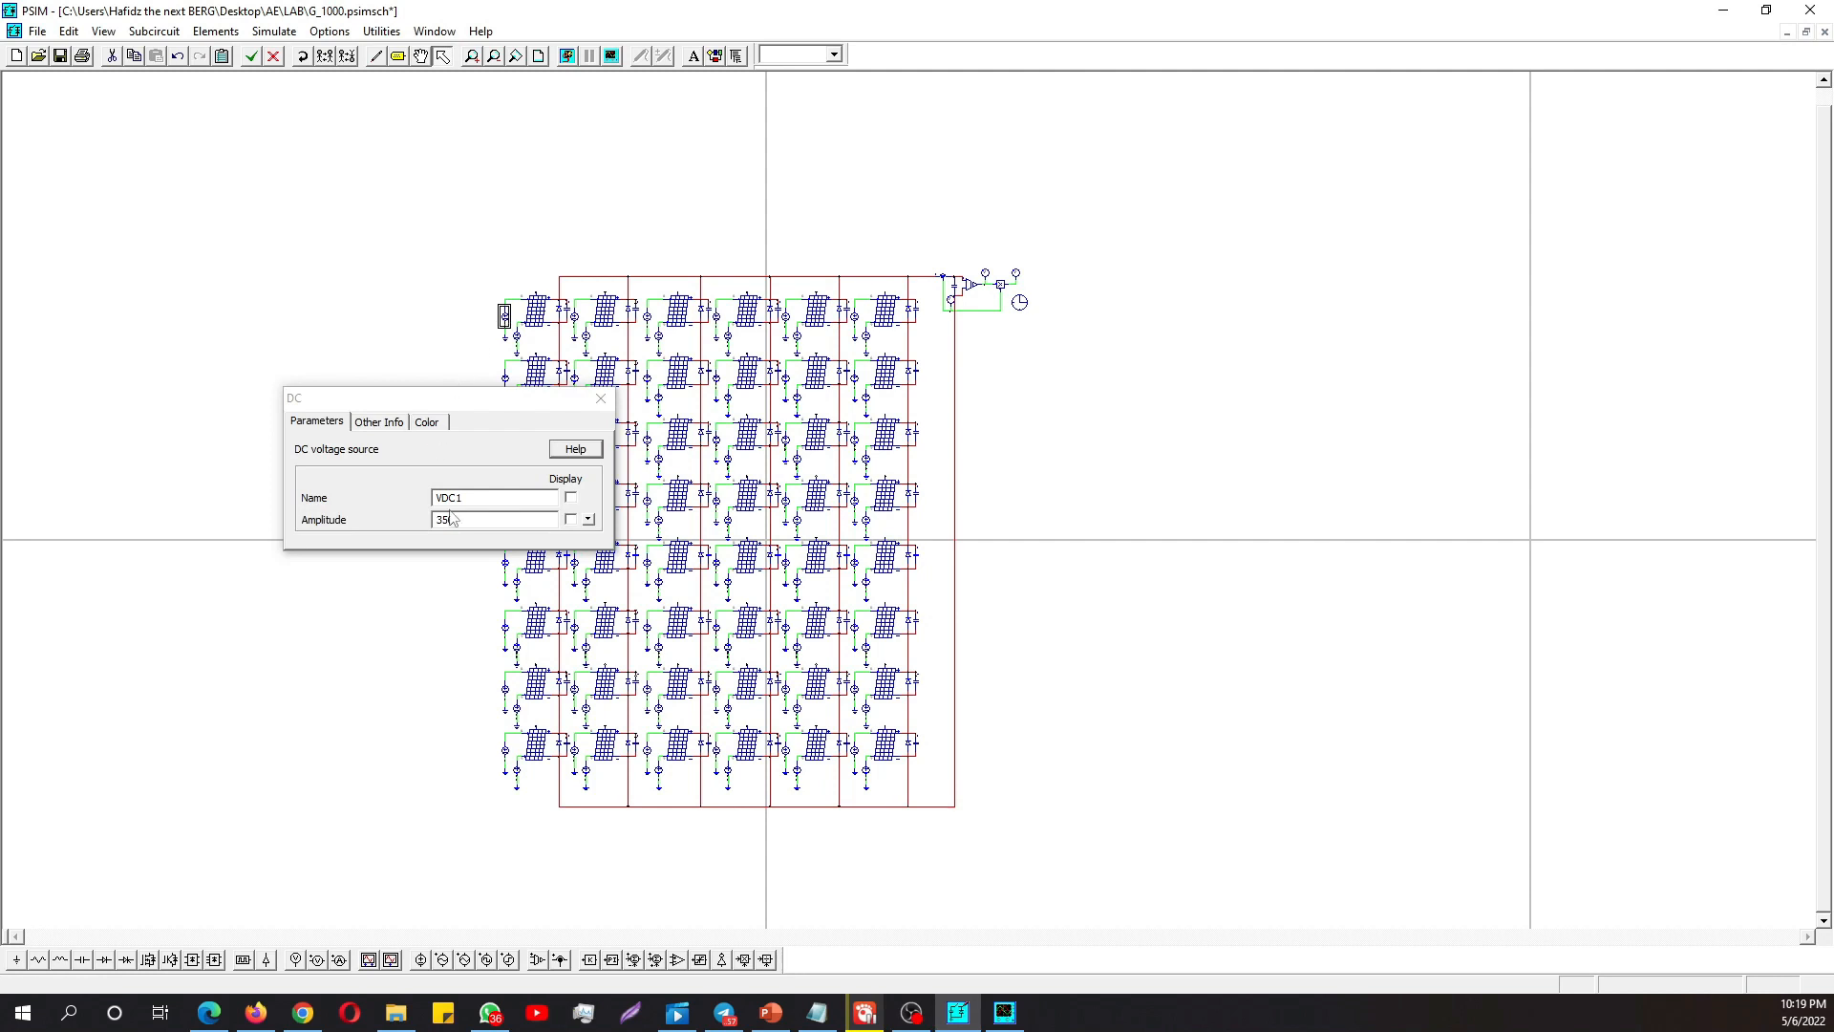
click(600, 397)
double_click(504, 376)
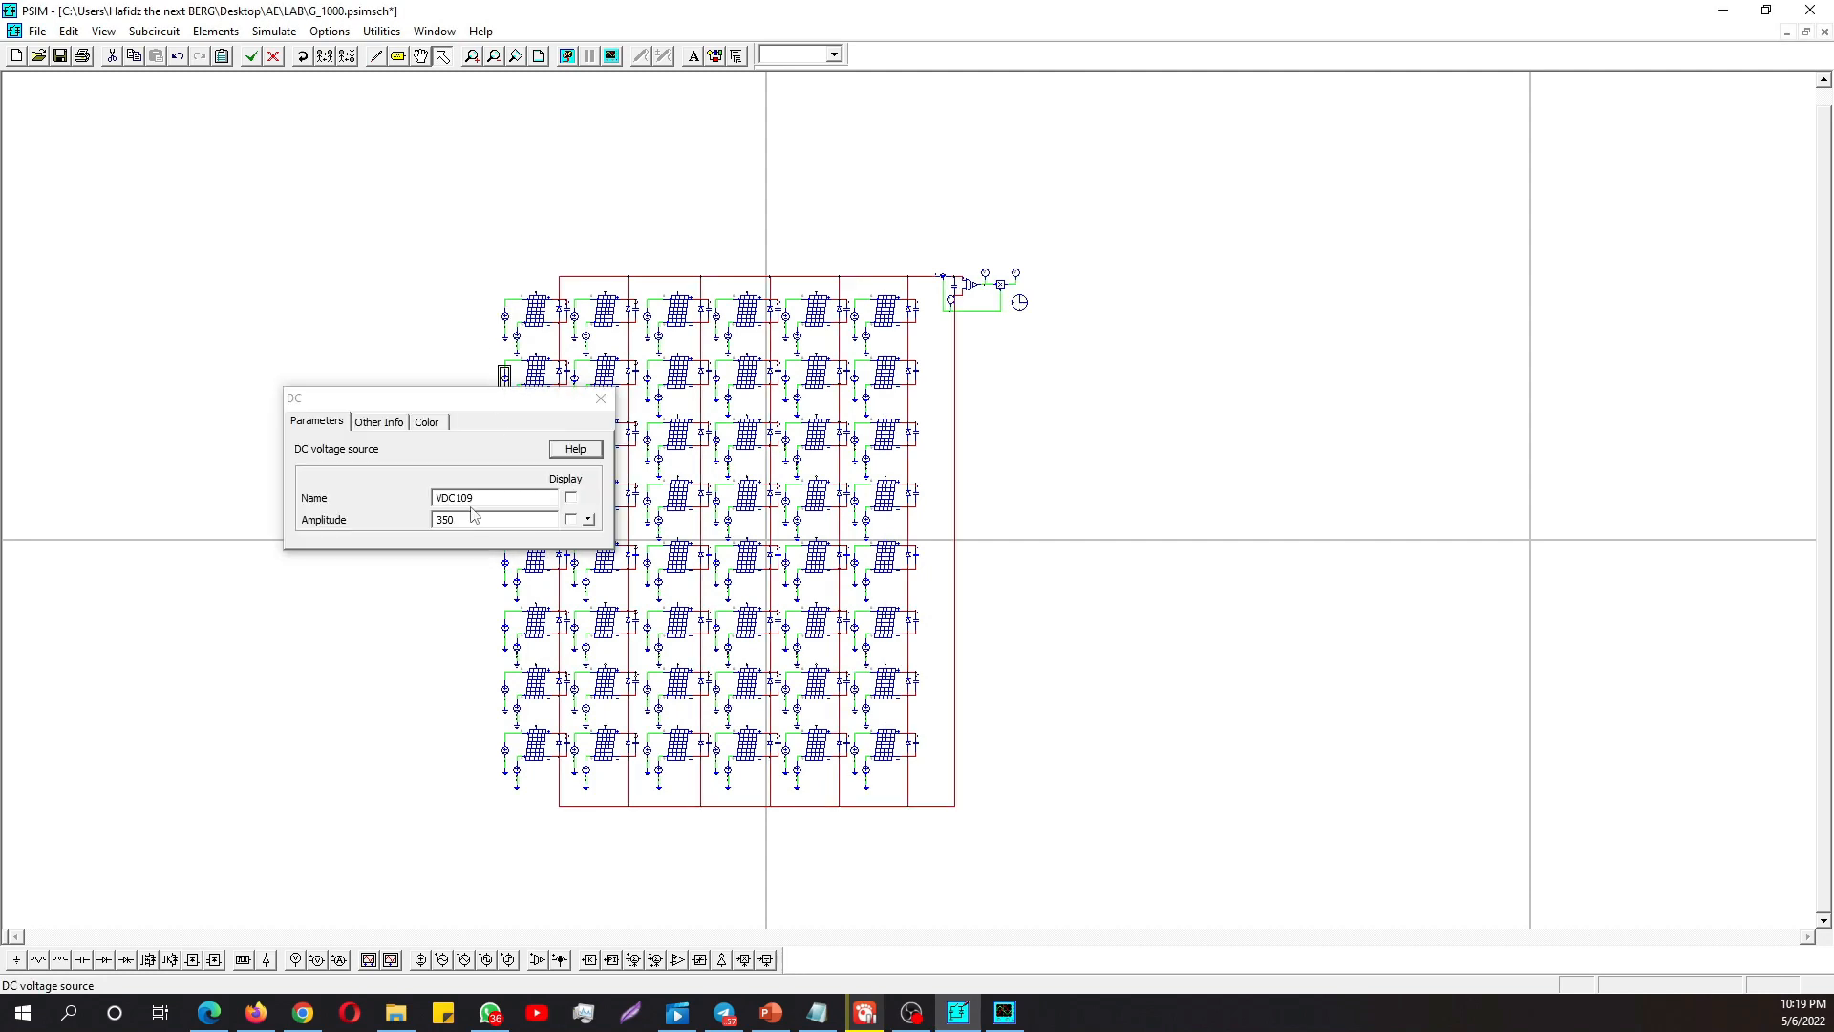
click(601, 398)
double_click(573, 316)
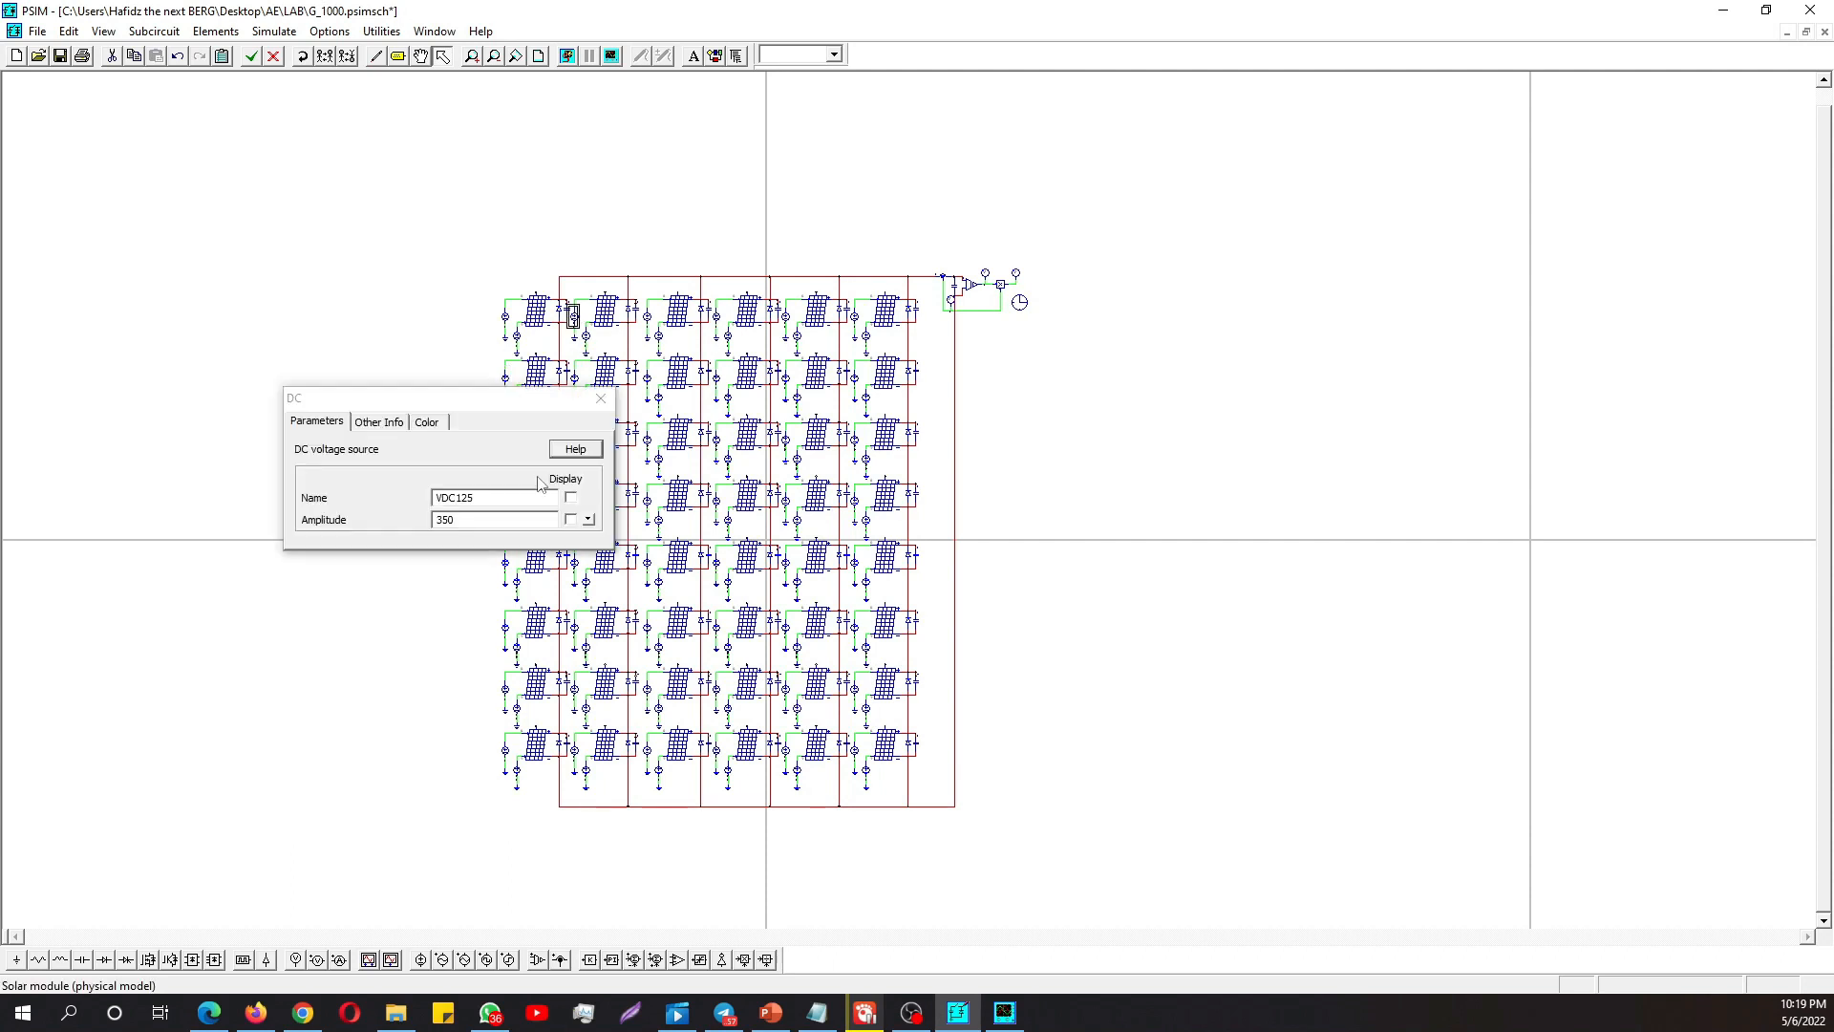
click(601, 398)
click(430, 308)
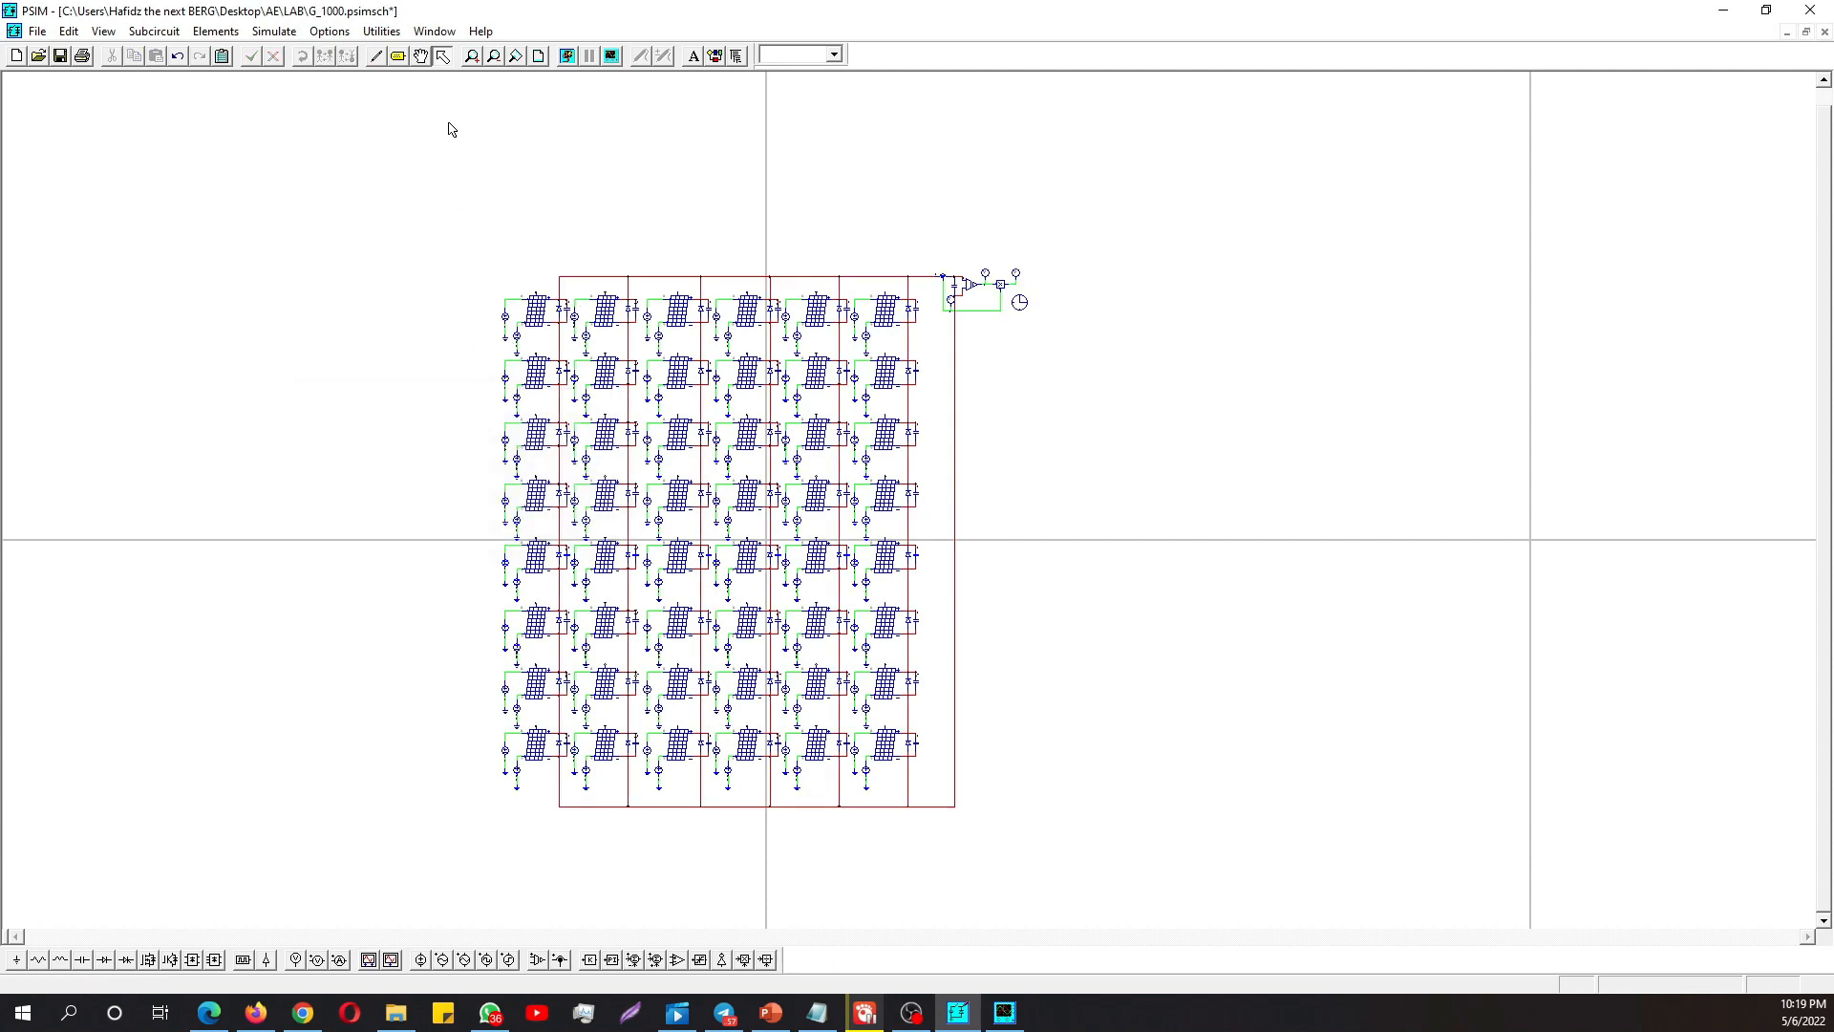
- Open the array's P-V curve full screen in Simview and measure the global maximum of P
click(612, 56)
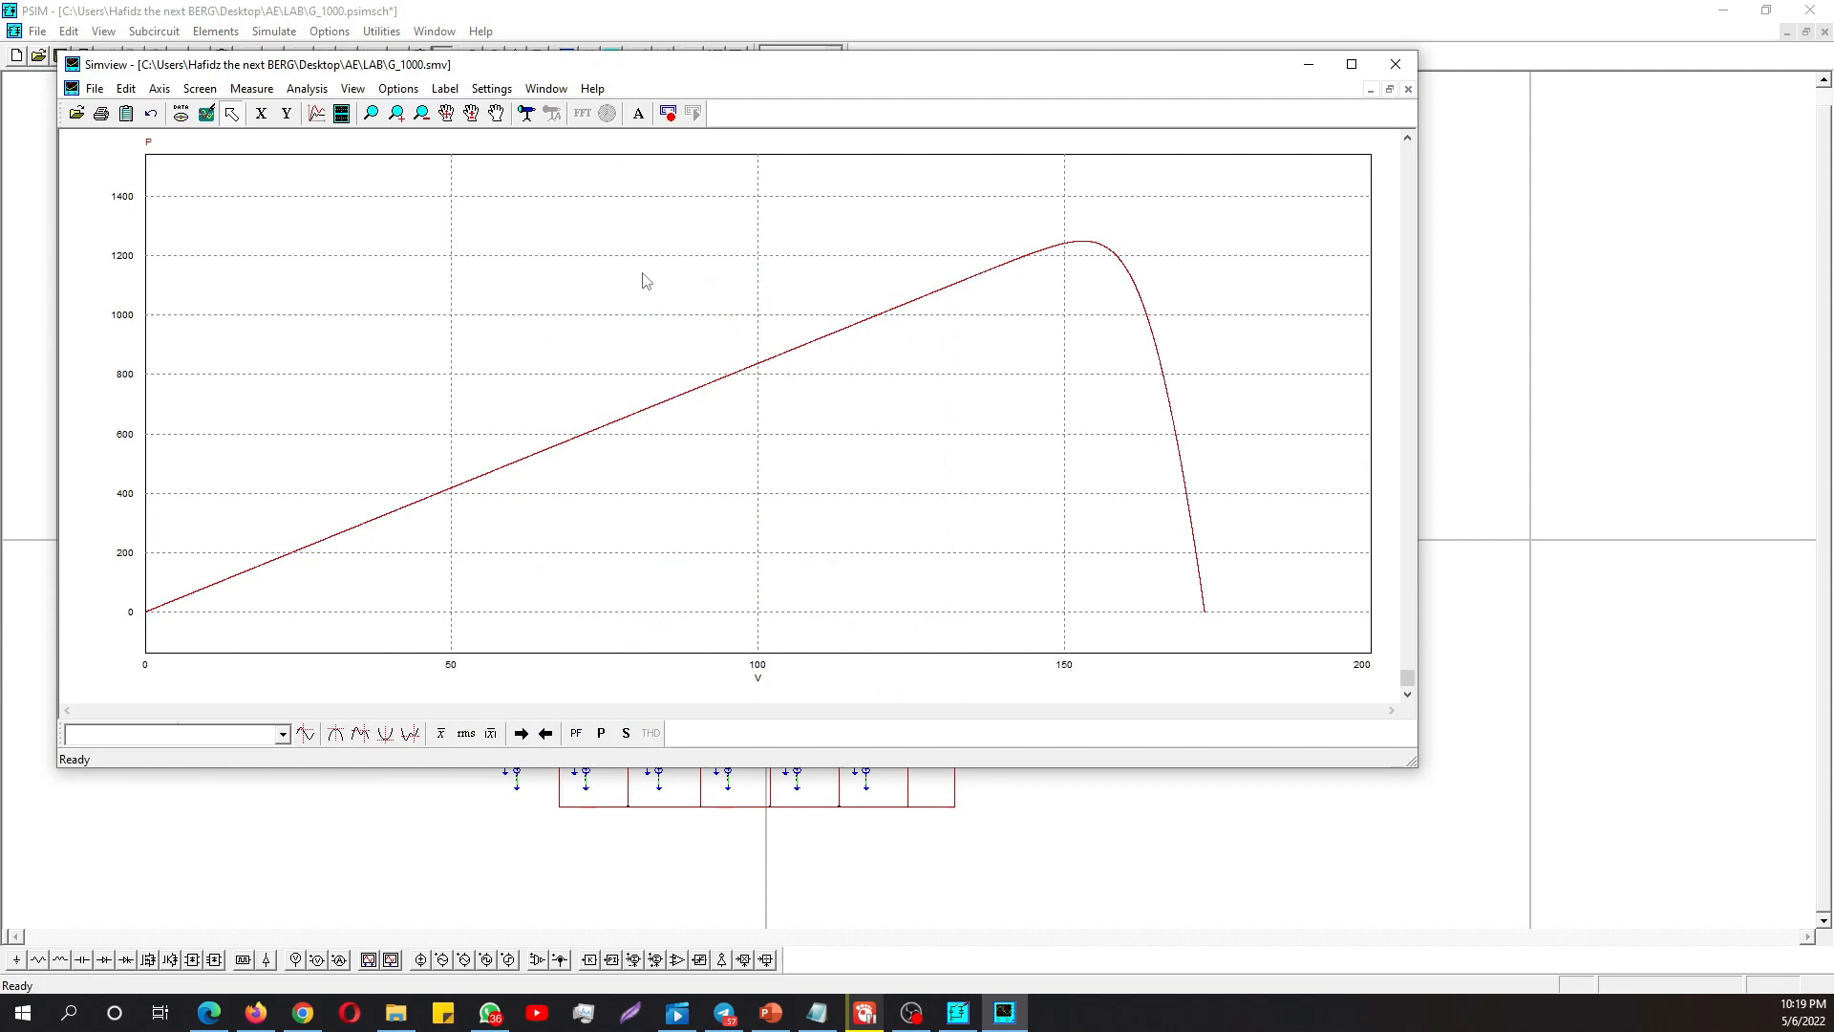
click(1351, 64)
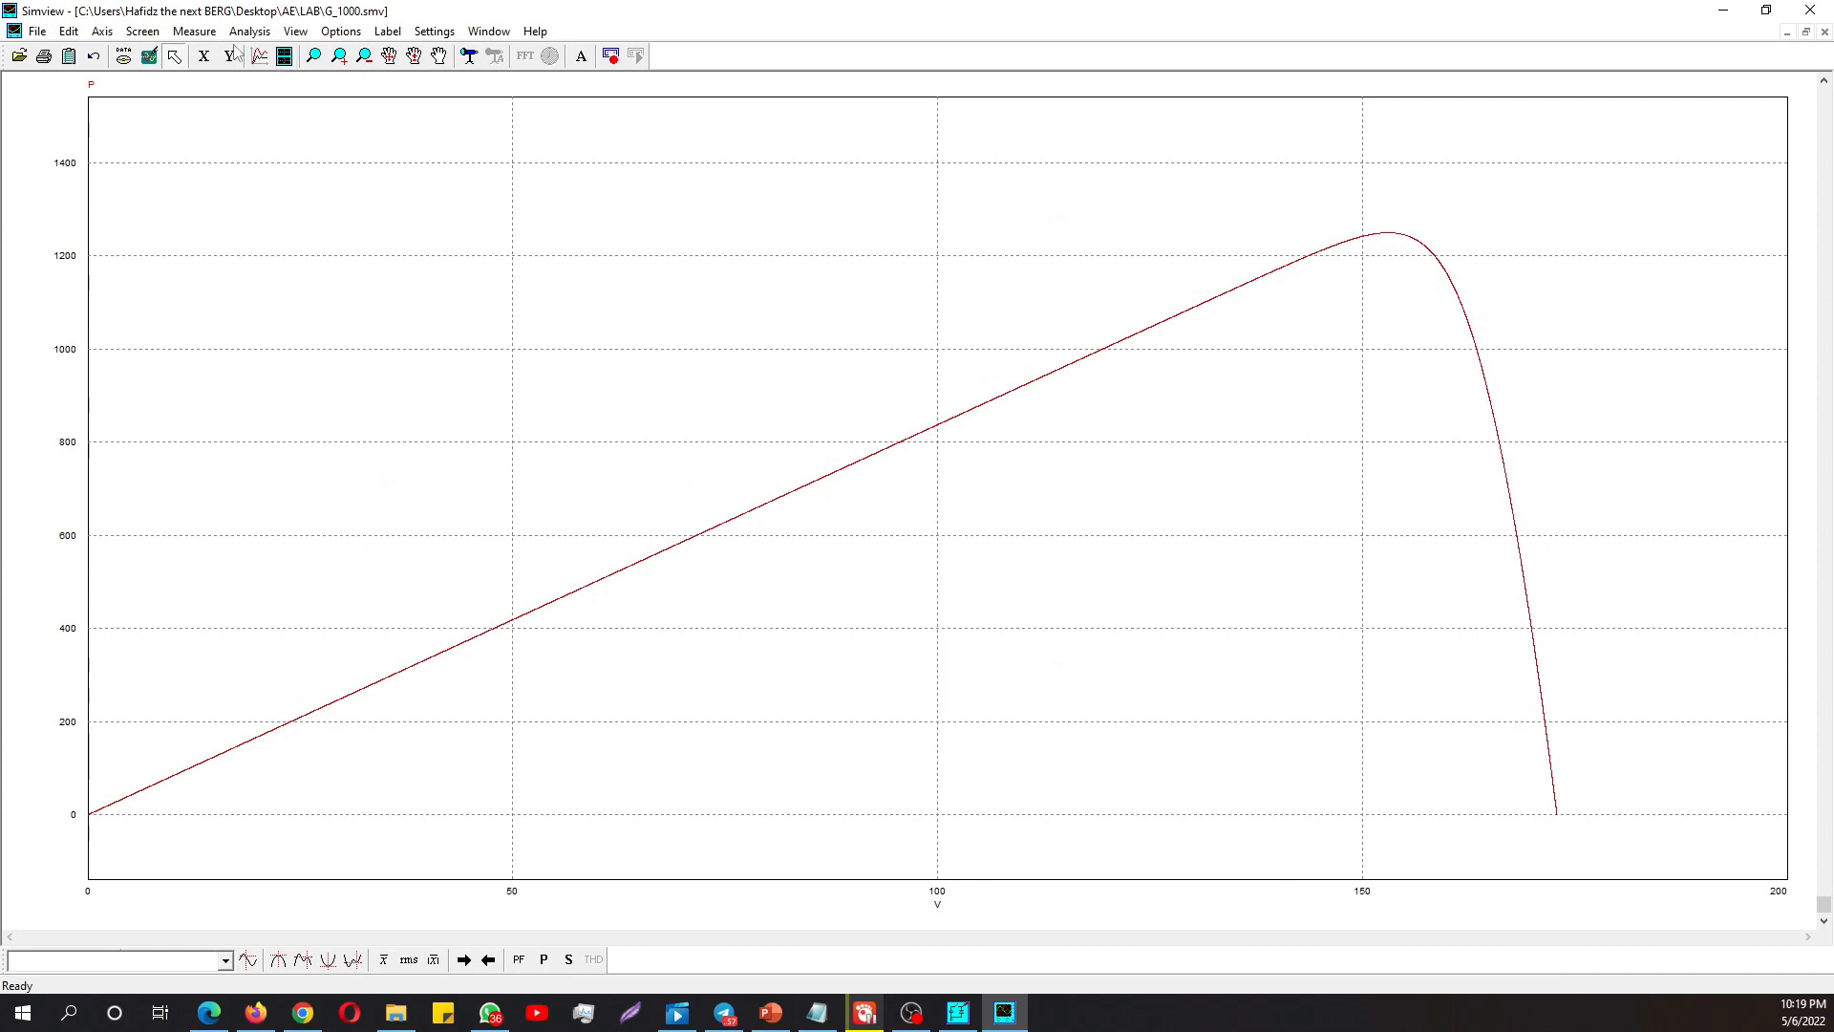
click(194, 31)
click(221, 100)
drag(1675, 748, 768, 380)
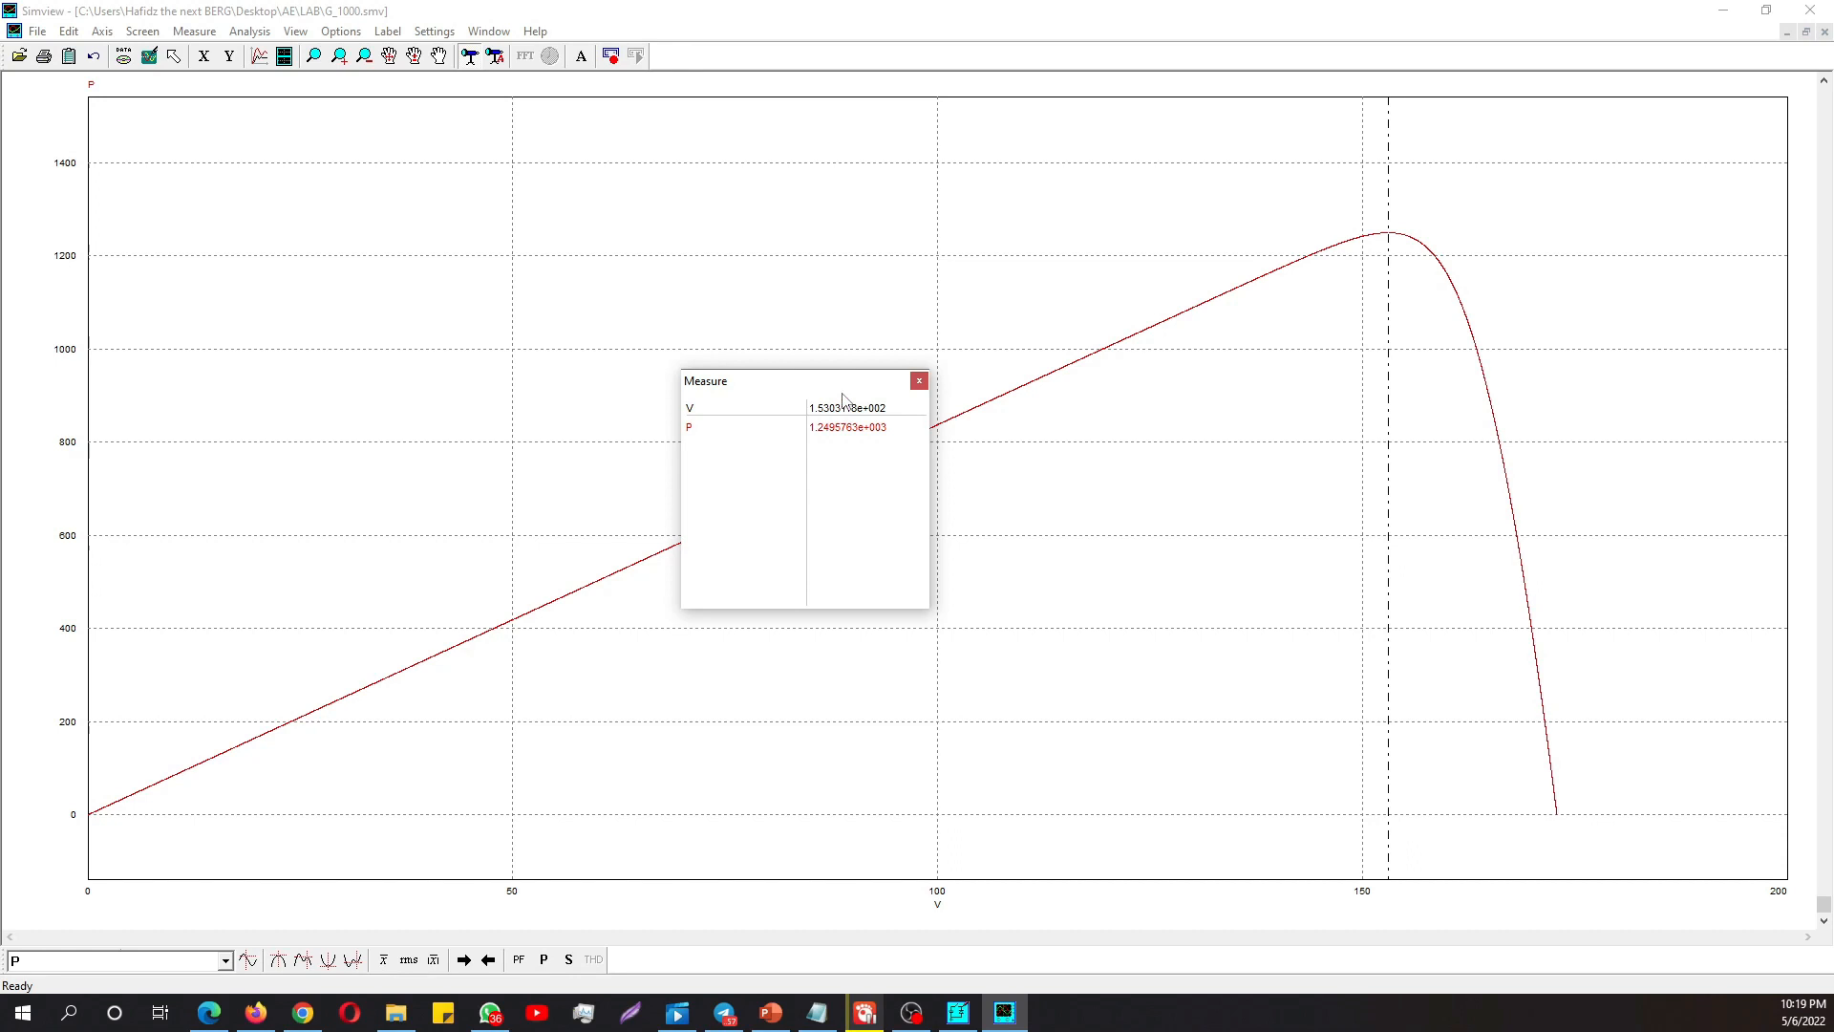
drag(813, 389, 861, 403)
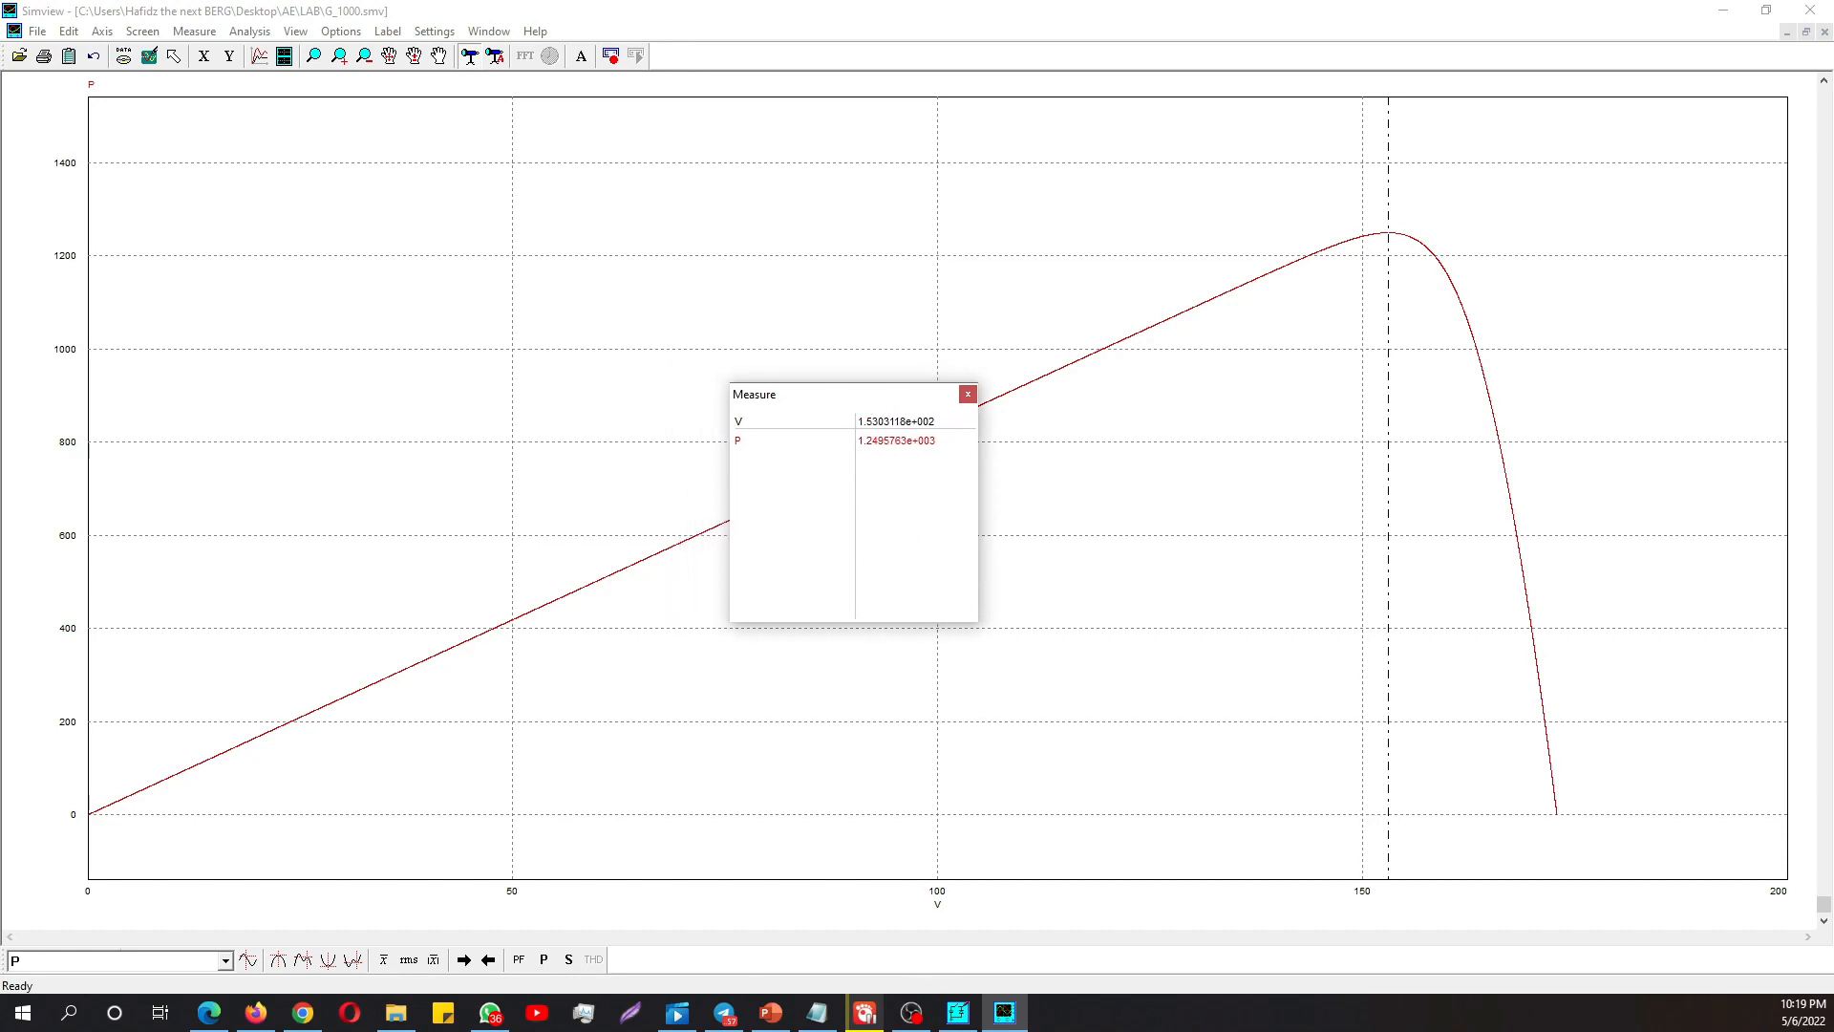